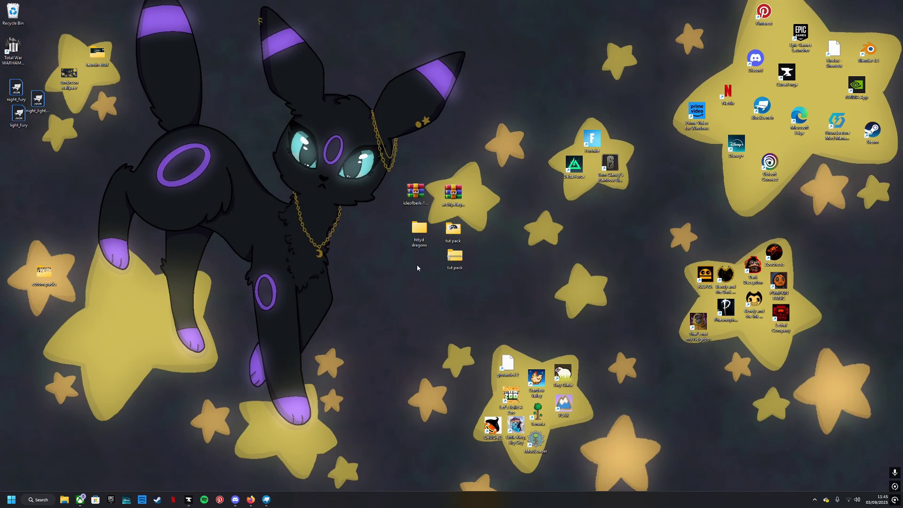
Browse into the archive's tut pack > assets > directory > model_redirects folder
double_click(452, 262)
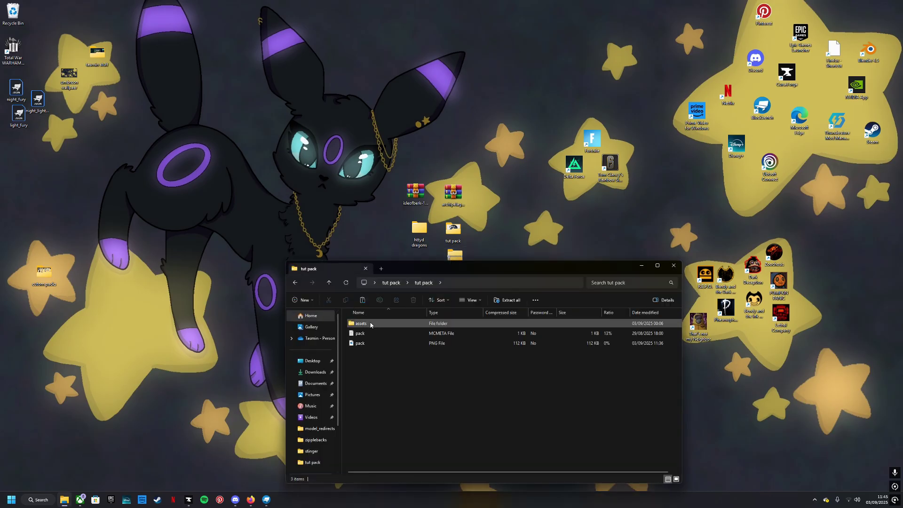
double_click(357, 323)
double_click(369, 323)
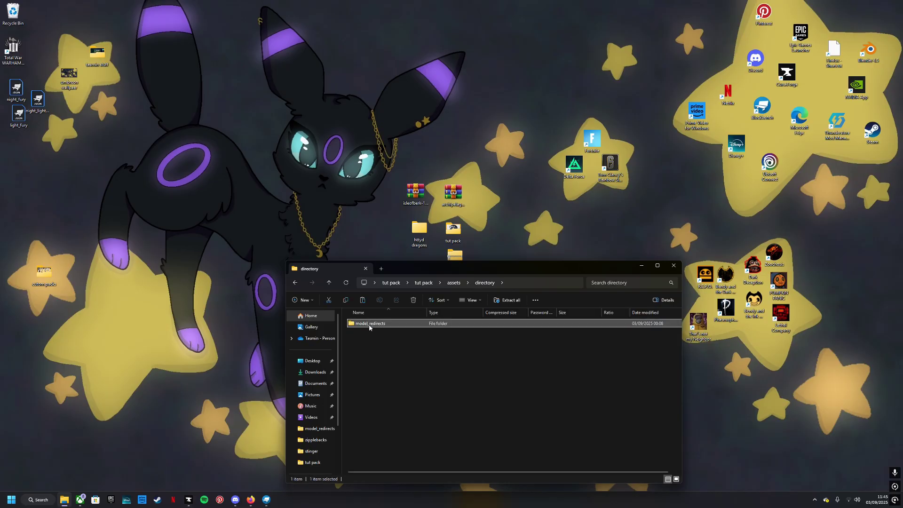
double_click(371, 323)
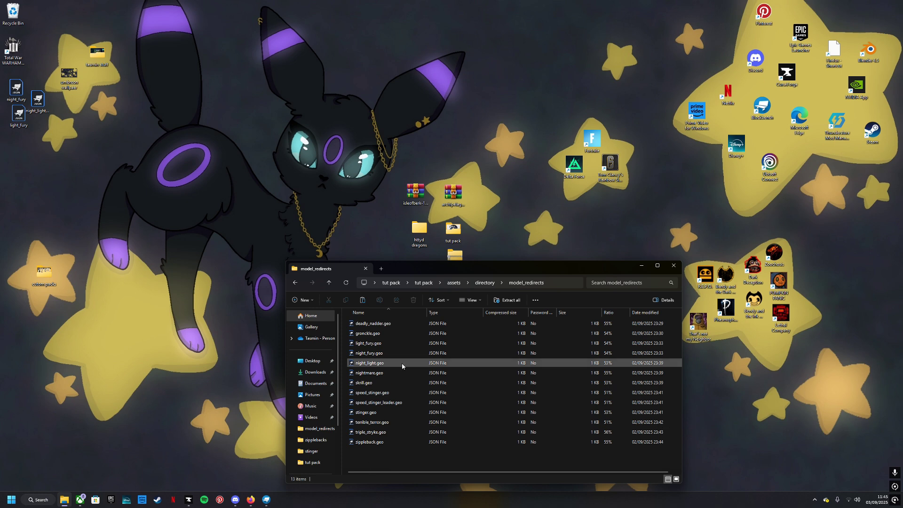
View the isleofberk > textures > deadly_nadder texture folder, then close the archive window
key(alt+Left)
key(alt+Left)
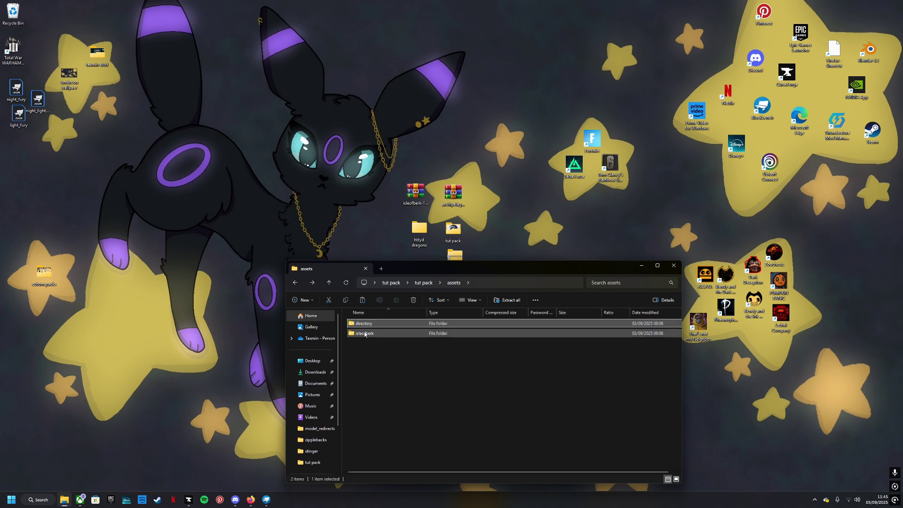
double_click(375, 334)
double_click(362, 325)
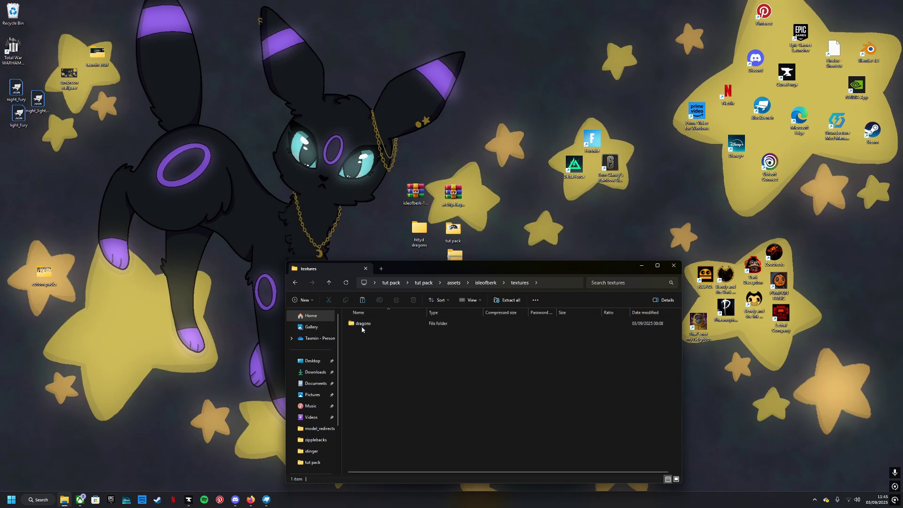
double_click(372, 323)
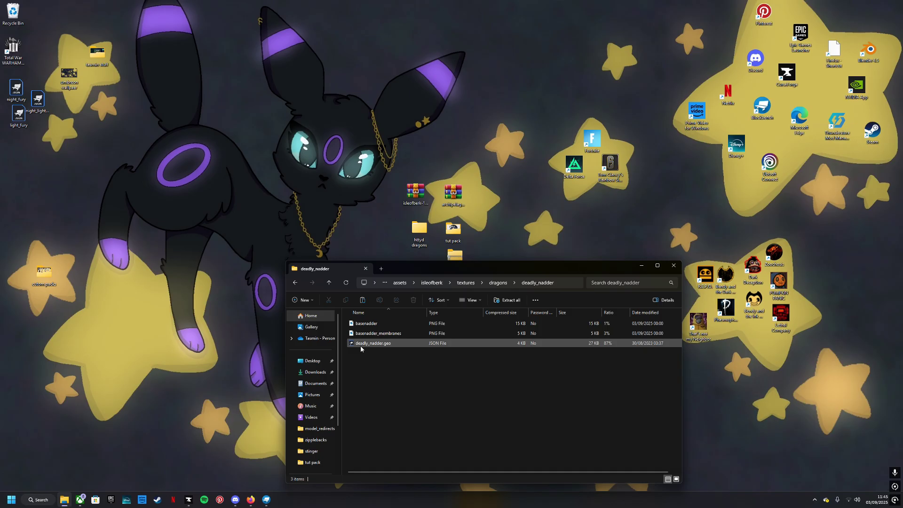
key(alt+Left)
key(alt+Left)
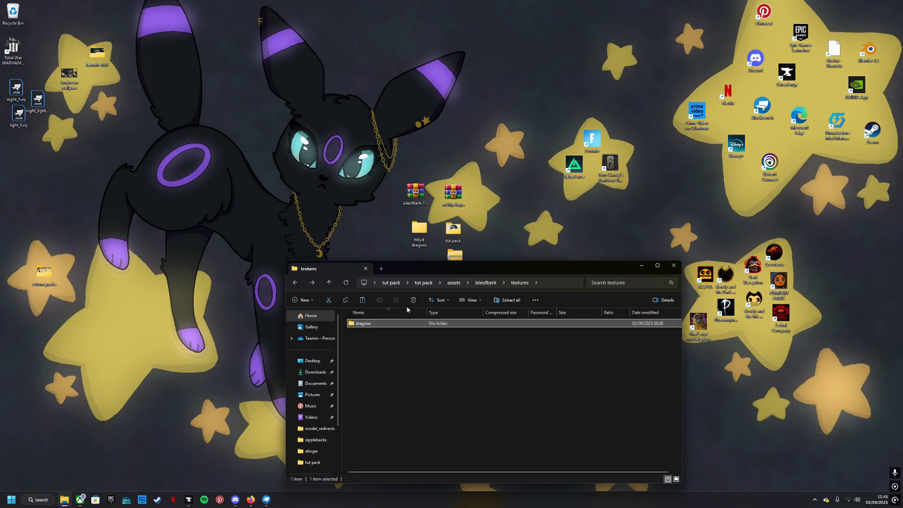
key(alt+Left)
key(alt+Left)
key(alt+Left)
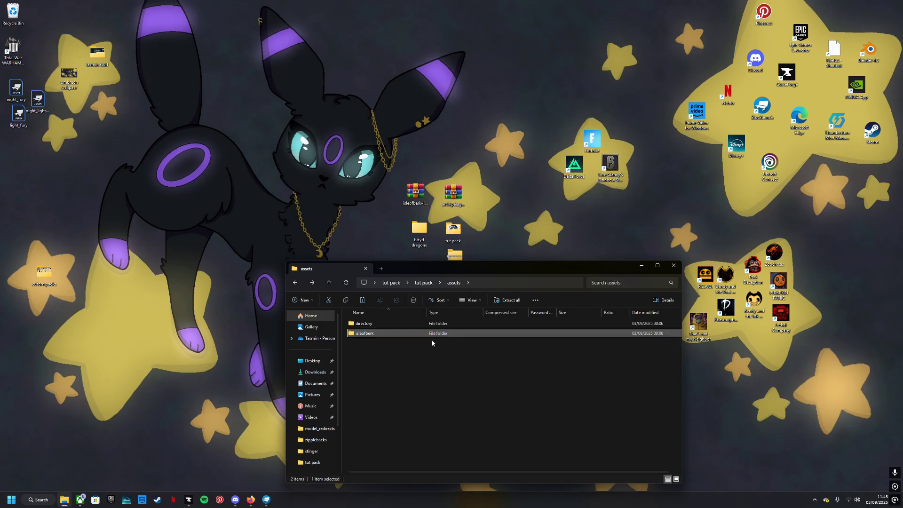
click(673, 265)
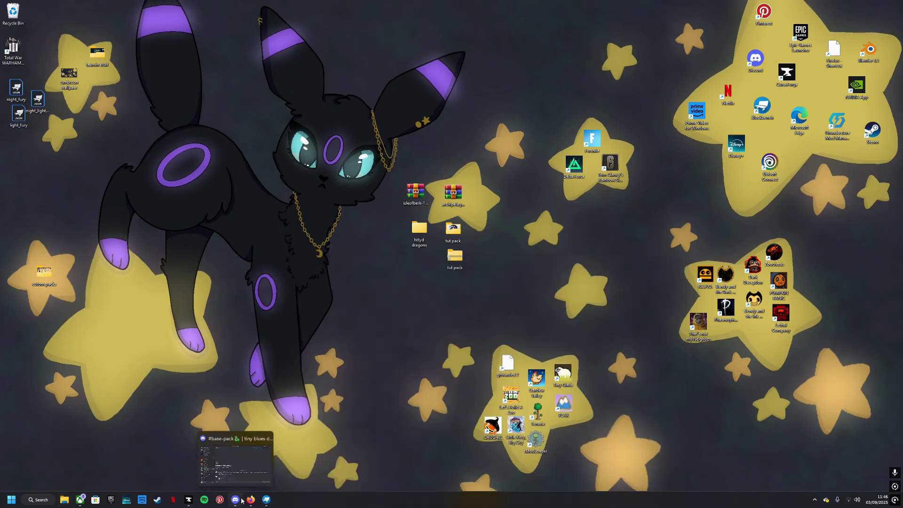
Download the tut pack.zip attachment from Discord's #base-pack channel, confirming the download
click(236, 486)
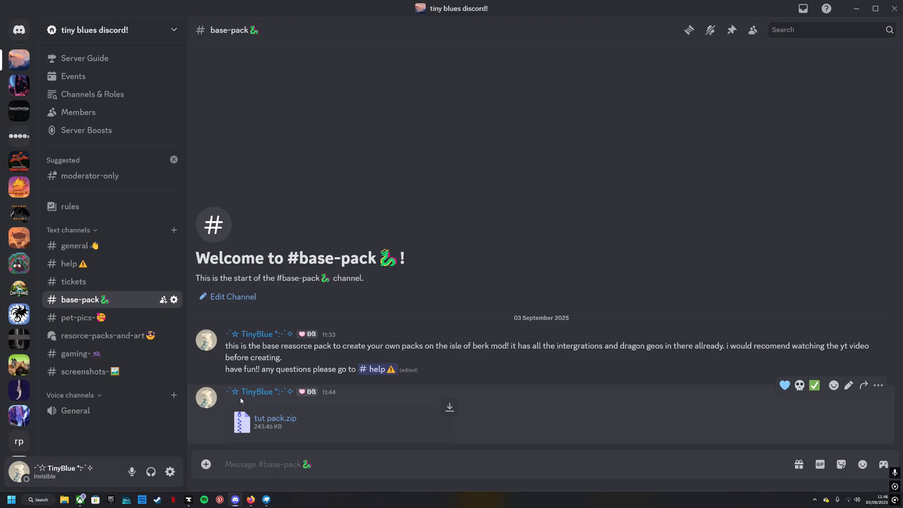
click(278, 420)
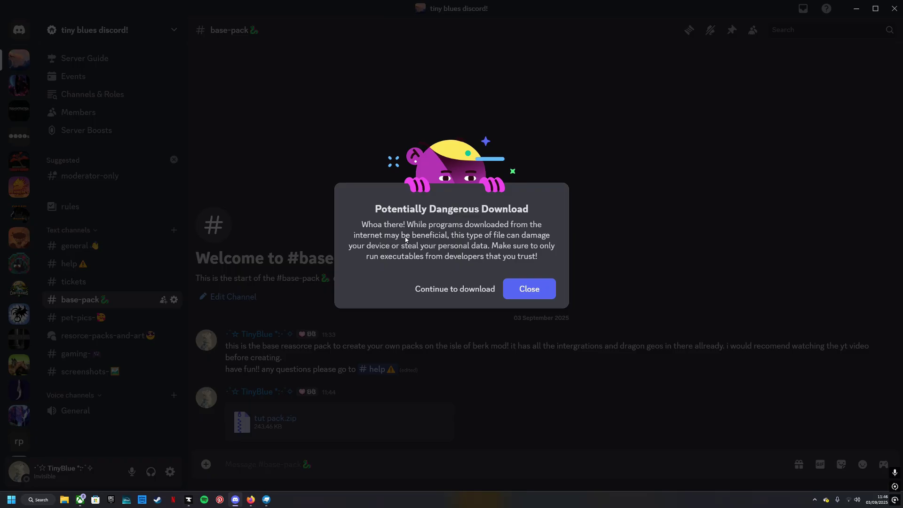
click(456, 289)
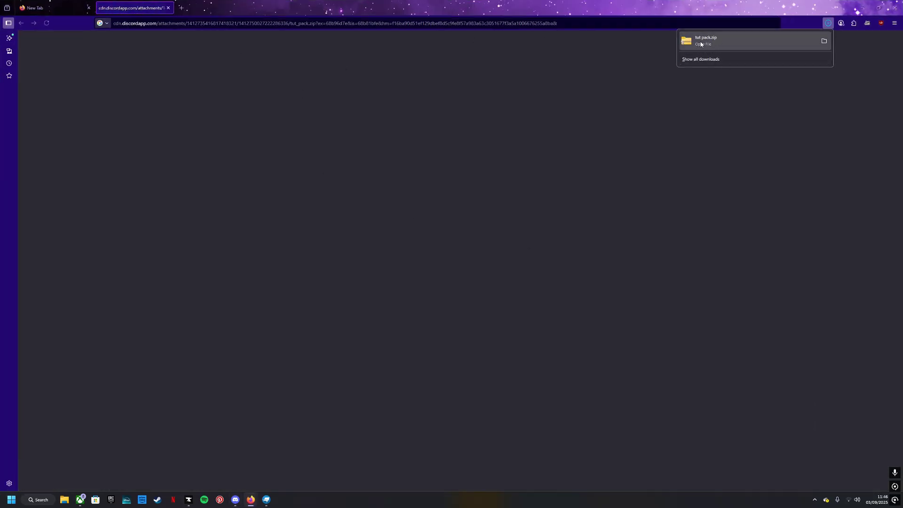
Drag tut pack.zip from Firefox's downloads onto the desktop, replacing the older copy, and close Firefox
click(878, 8)
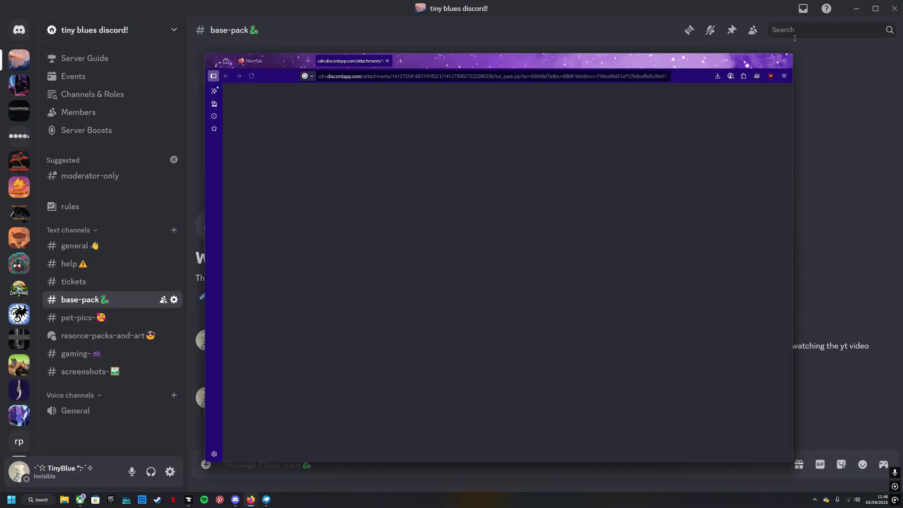
click(855, 10)
click(717, 76)
drag(611, 94, 89, 149)
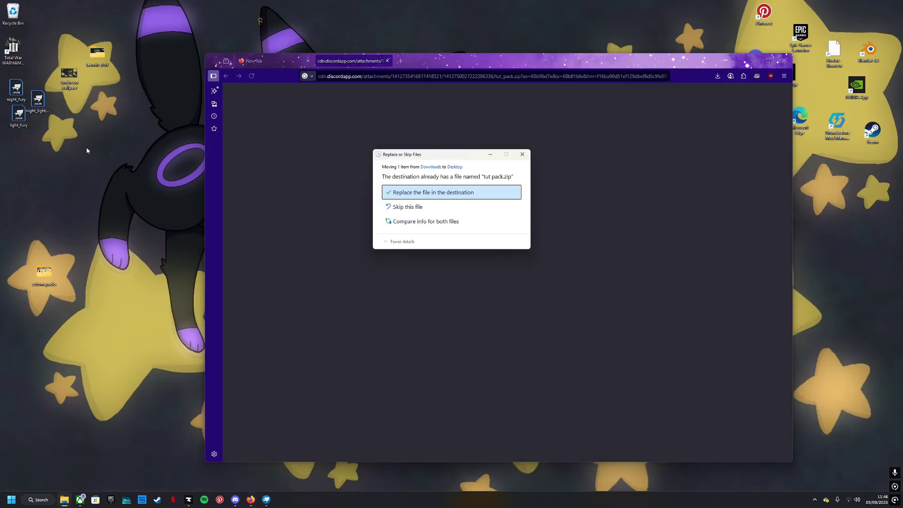
click(420, 197)
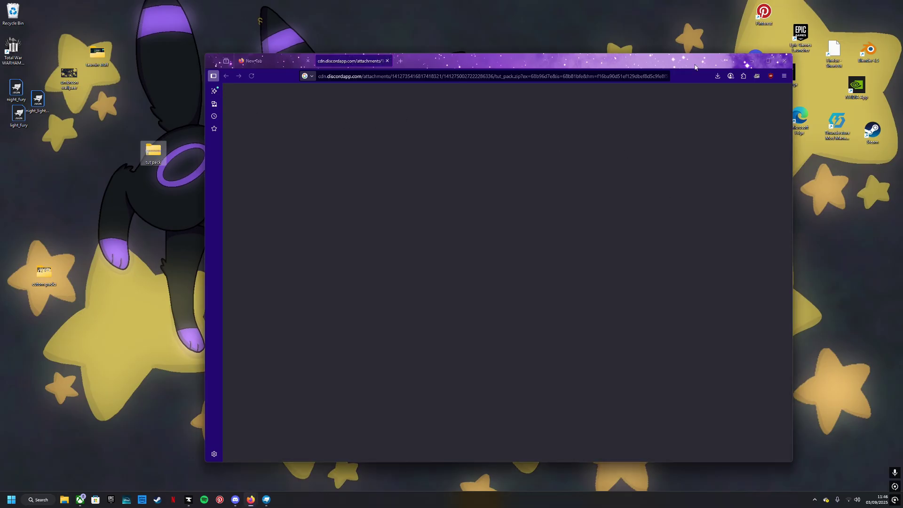
click(777, 64)
drag(153, 151, 449, 262)
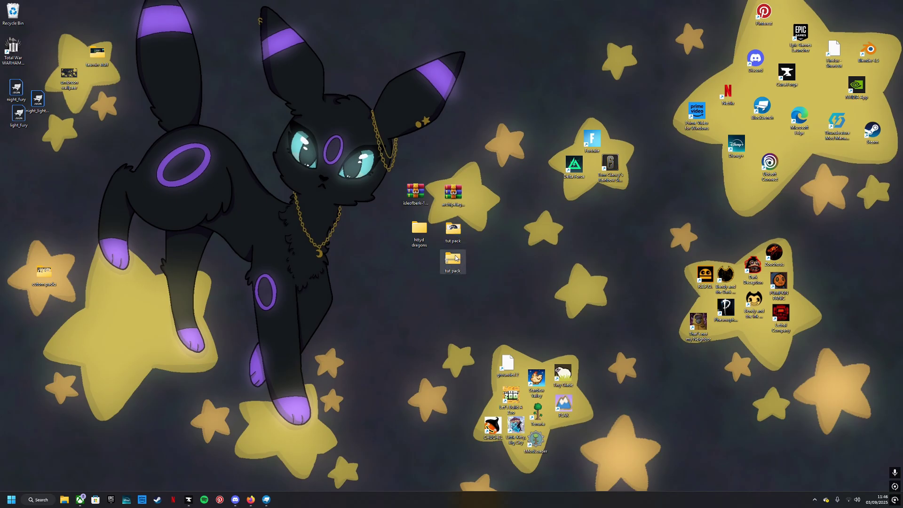
double_click(453, 259)
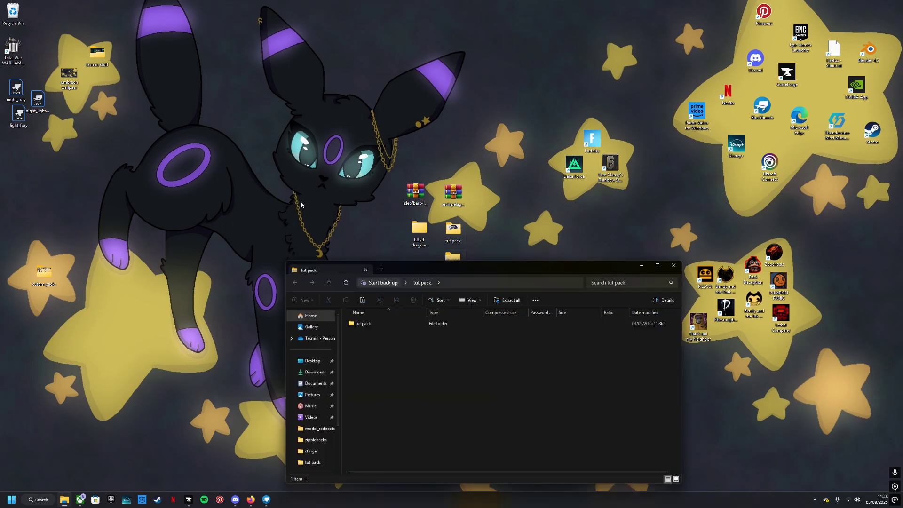
drag(359, 324, 280, 194)
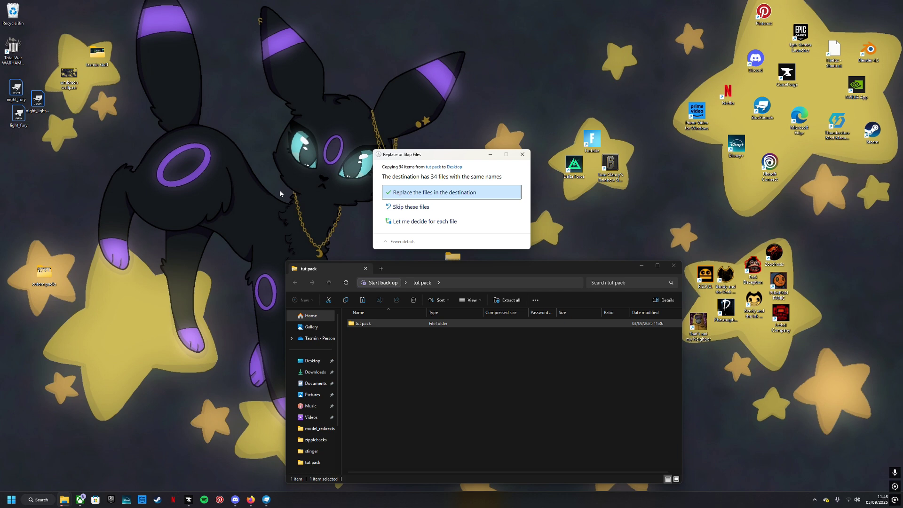
click(520, 159)
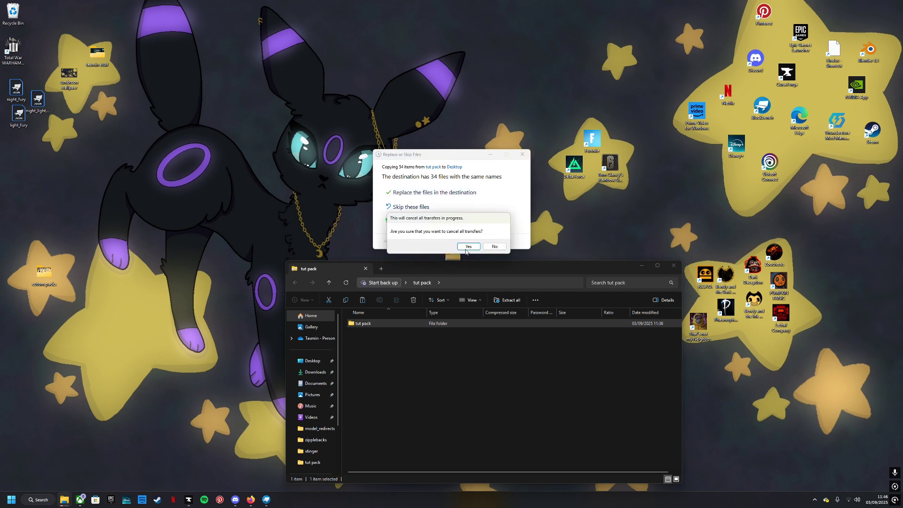
click(472, 248)
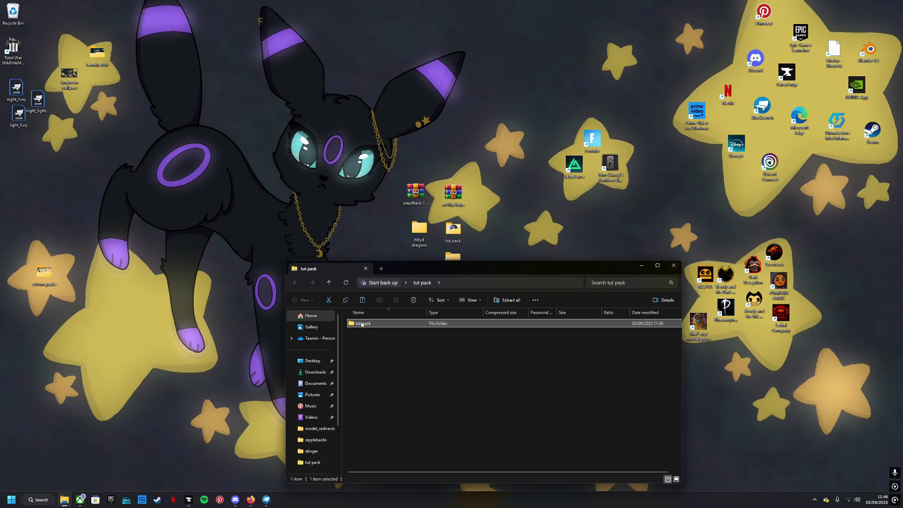
click(673, 265)
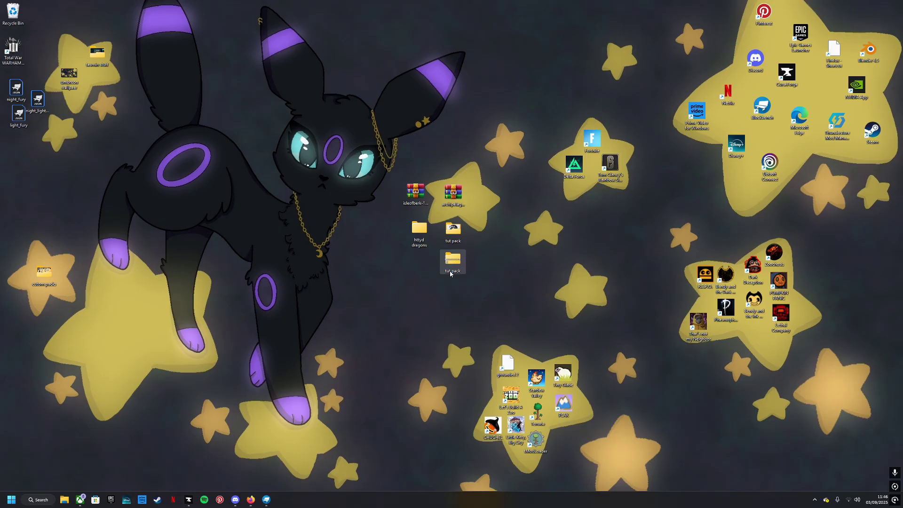
Open the test pack modpack's instance folder from its CurseForge options menu
click(188, 500)
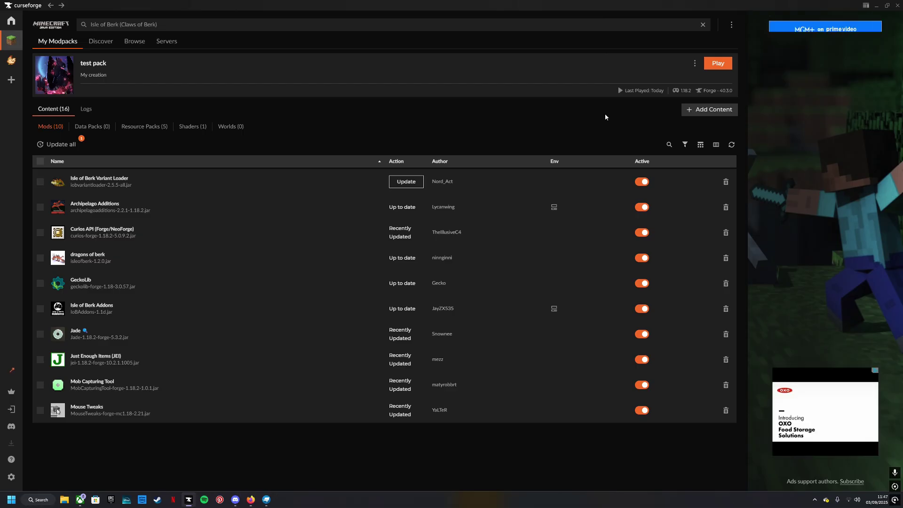
click(694, 64)
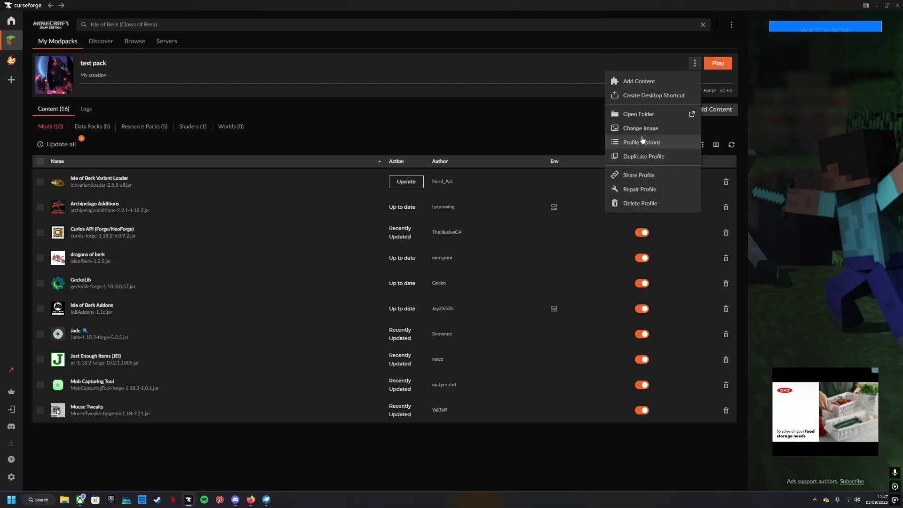
click(643, 114)
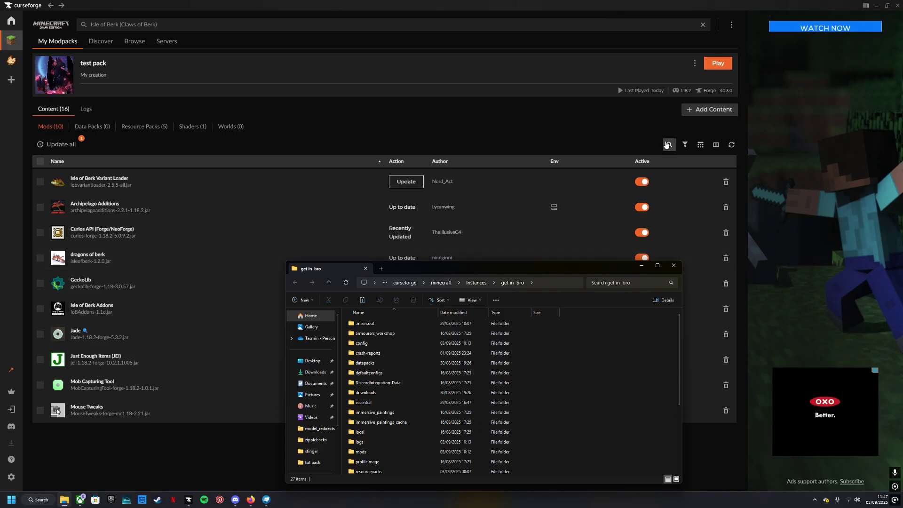
Open the instance's resourcepacks folder to confirm the tut pack is there, then close it
click(876, 6)
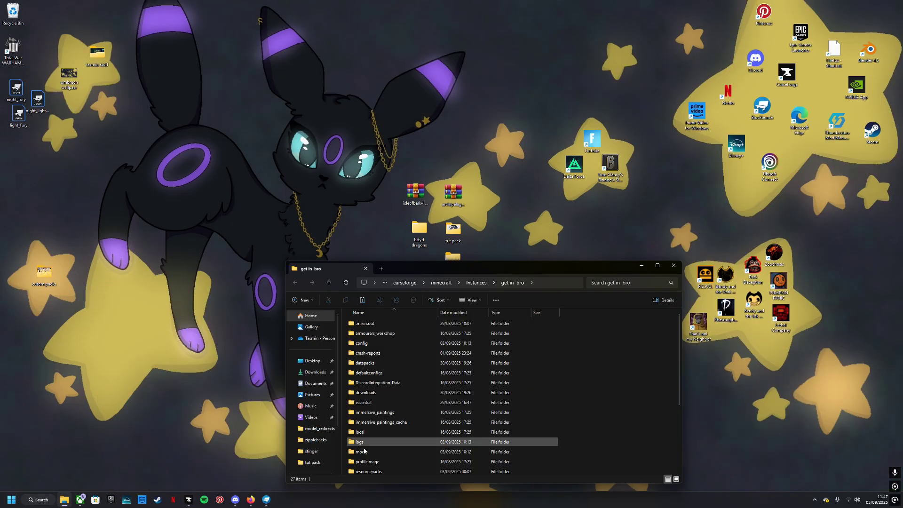
click(373, 472)
double_click(373, 472)
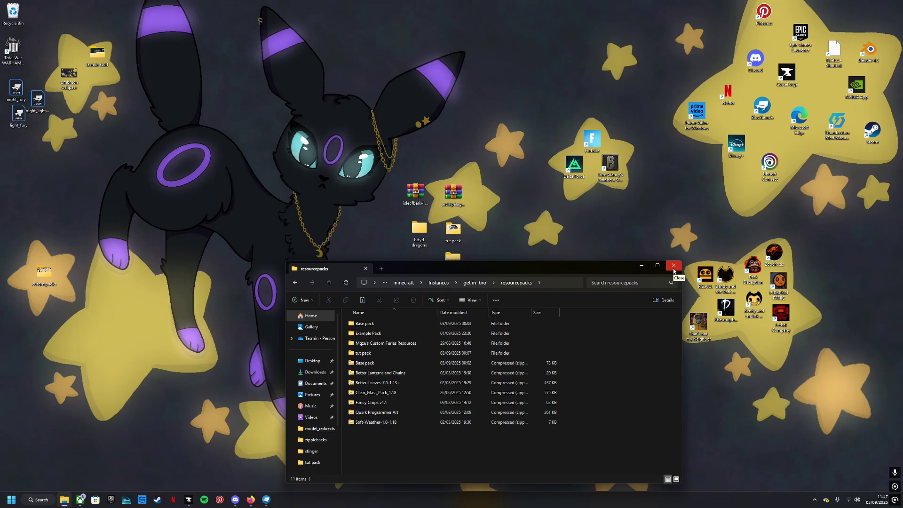
click(674, 268)
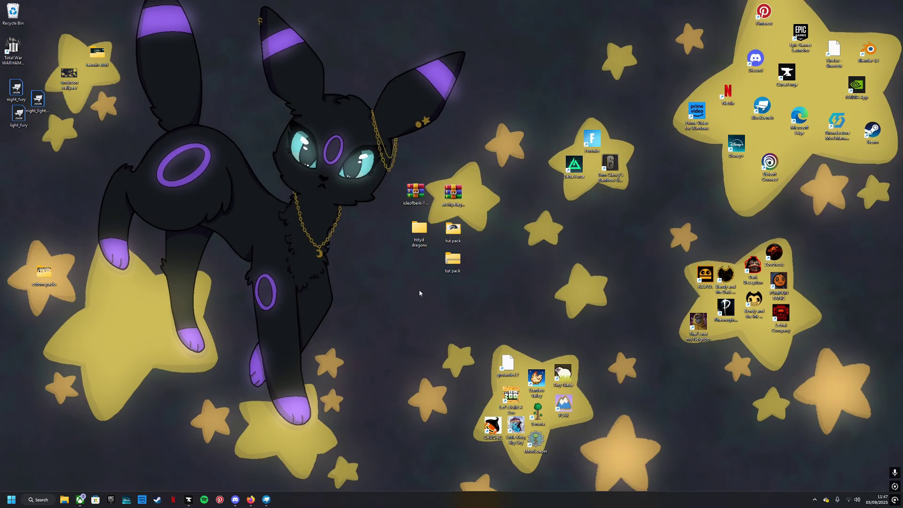
Open and close the tut pack archive, check its context menu, and briefly restore Blockbench
double_click(446, 262)
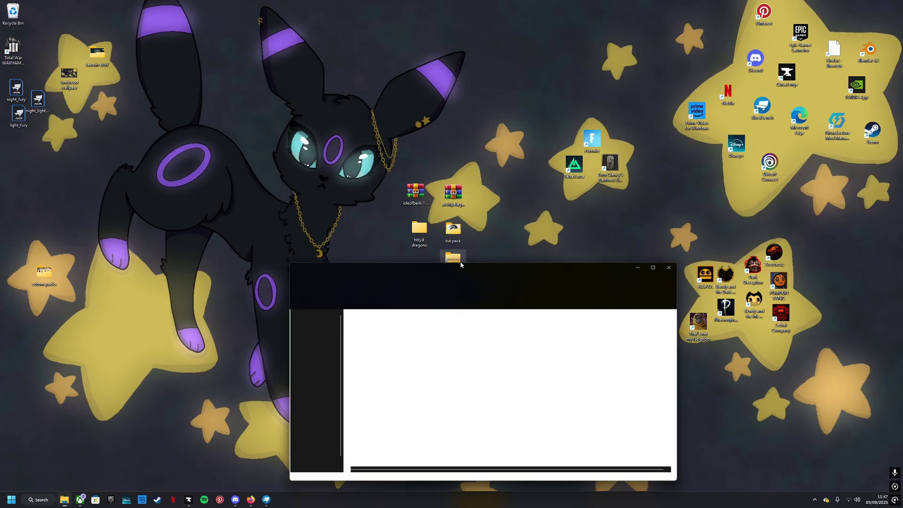
click(673, 265)
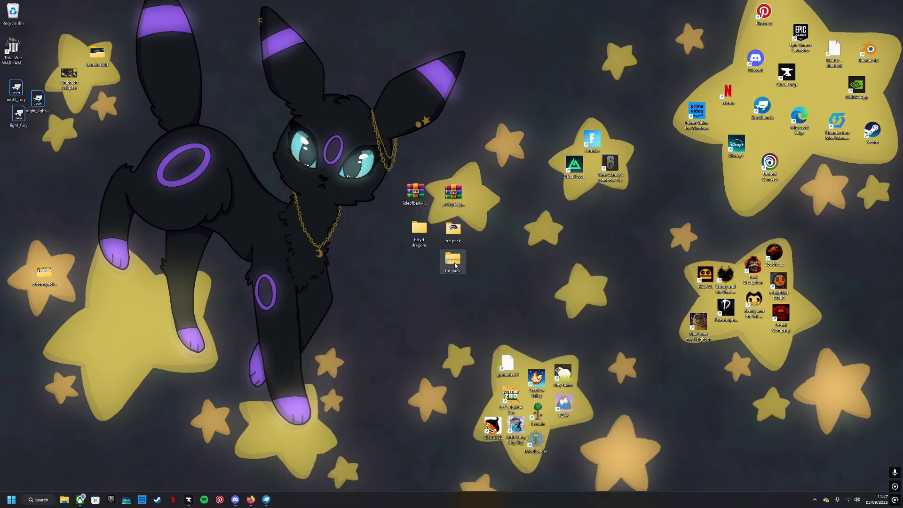
right_click(452, 261)
click(453, 268)
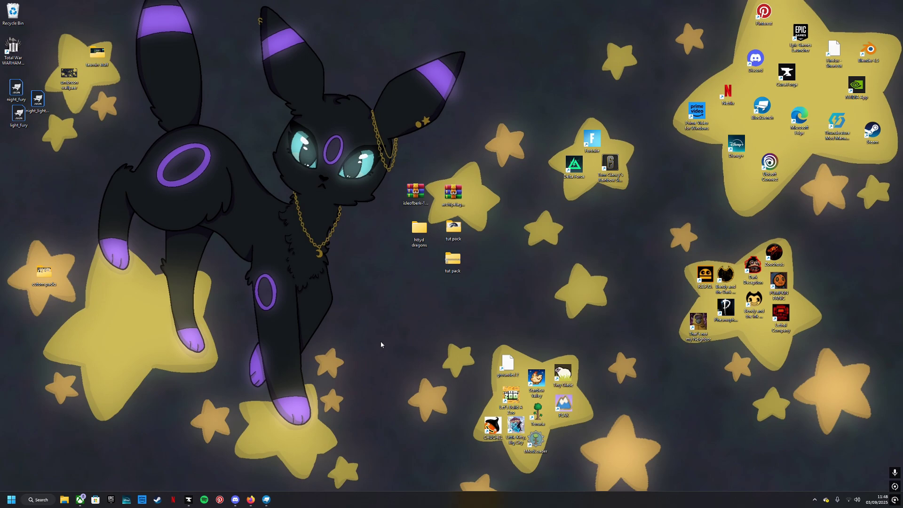
click(266, 475)
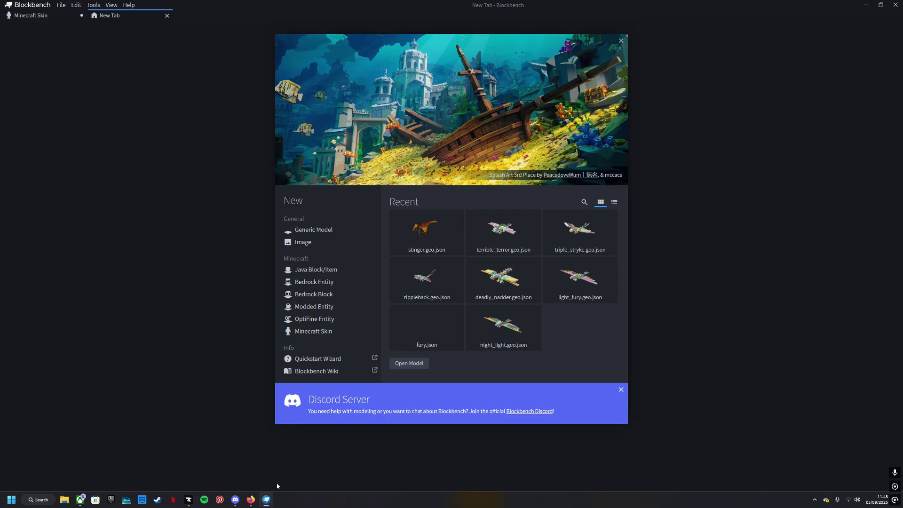
click(865, 6)
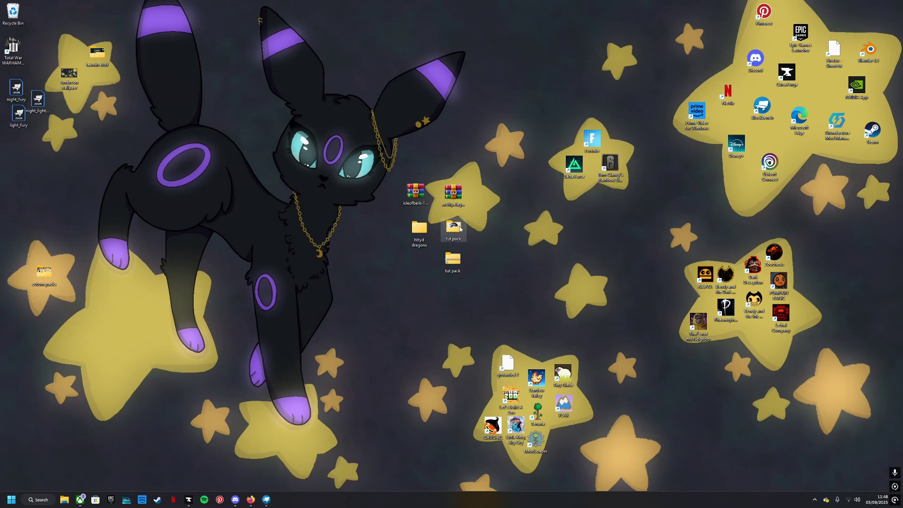
Browse the tut pack folder to assets > isleofberk > textures > dragons
double_click(460, 229)
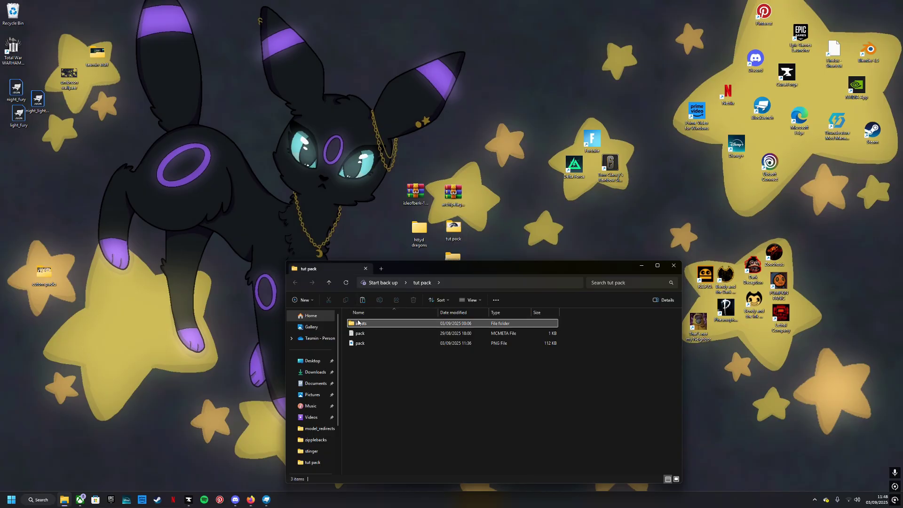
double_click(368, 333)
double_click(363, 323)
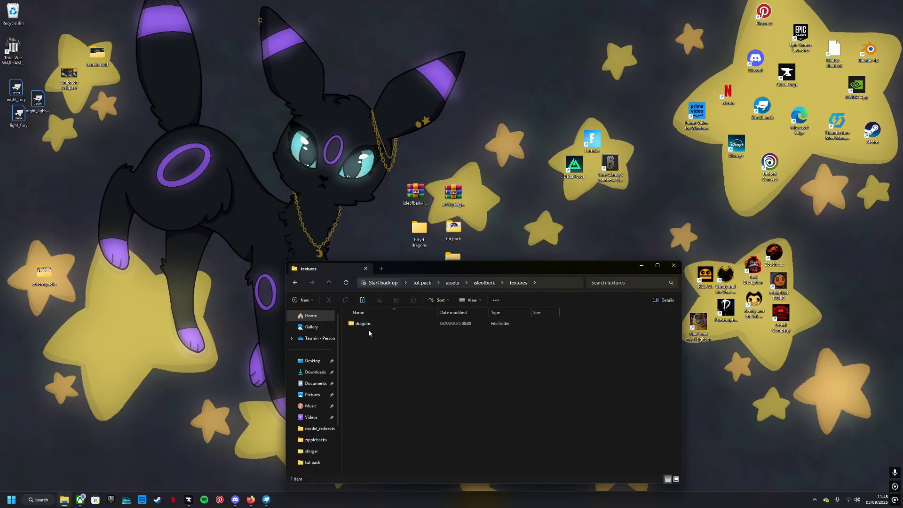
double_click(366, 325)
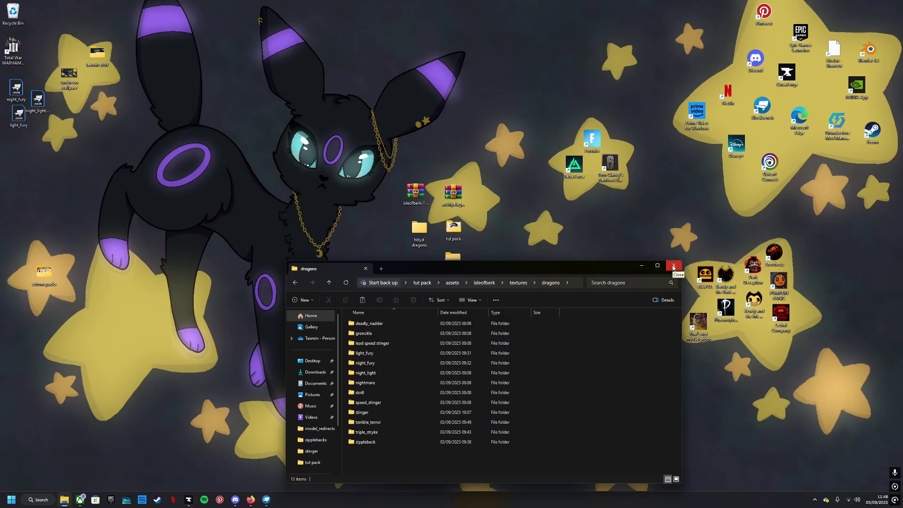
Go back to assets, open directory > model_redirects, and right-click deadly_nadder.geo
key(alt+Left)
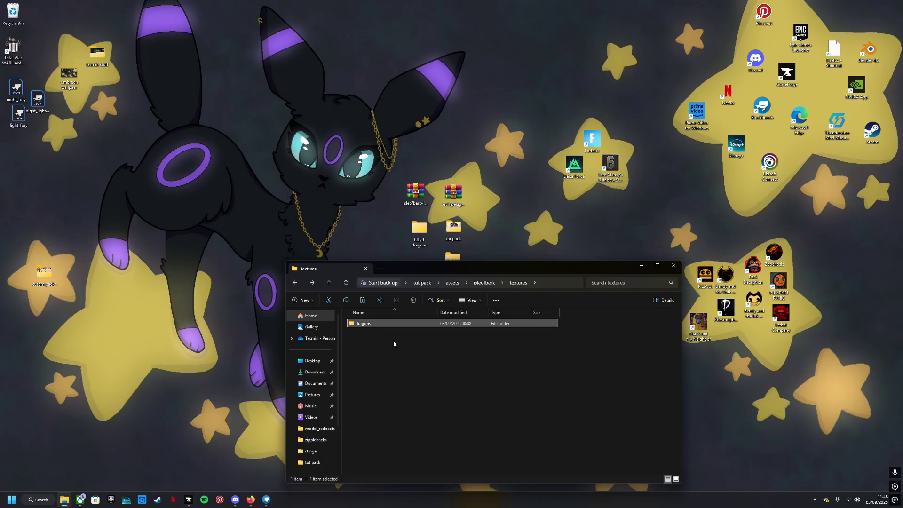
key(alt+Left)
key(alt+Left)
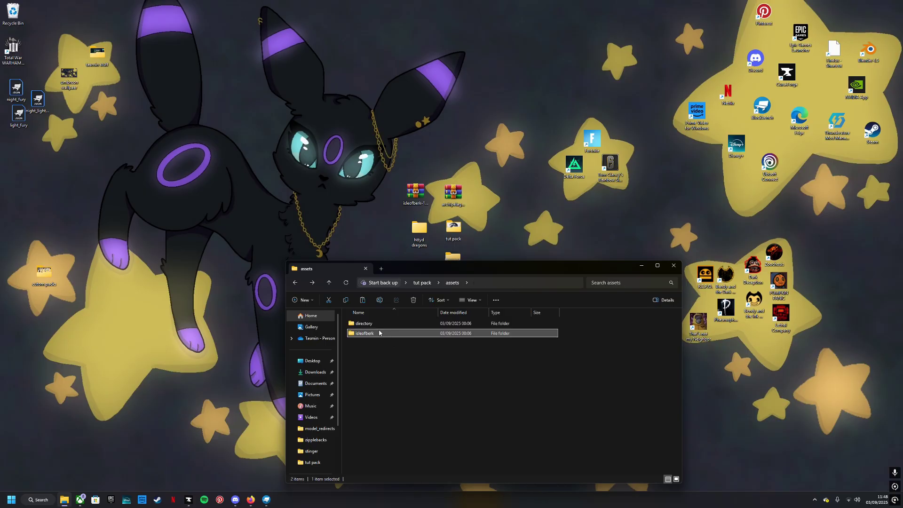
double_click(375, 324)
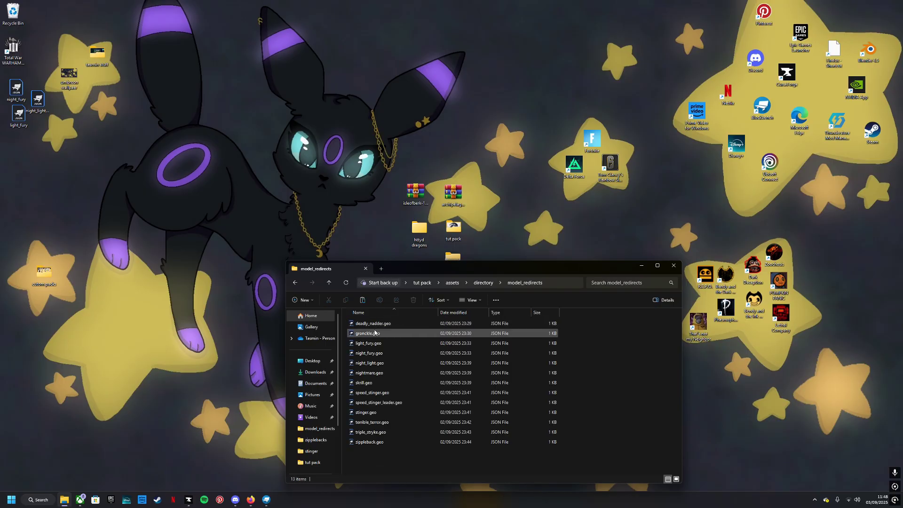
click(406, 325)
right_click(406, 324)
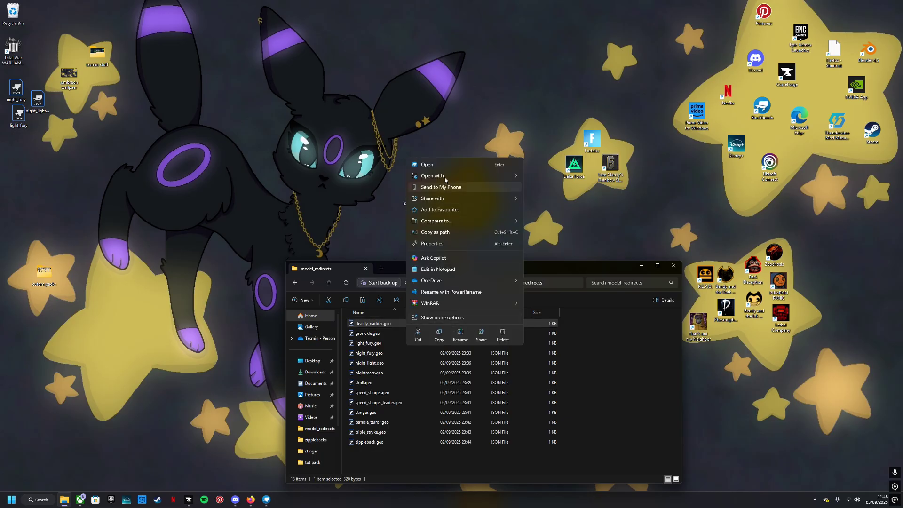
Open deadly_nadder.geo in Notepad, paste a duplicate of its basenadder redirect block, then delete it
mouse_move(445, 179)
click(546, 183)
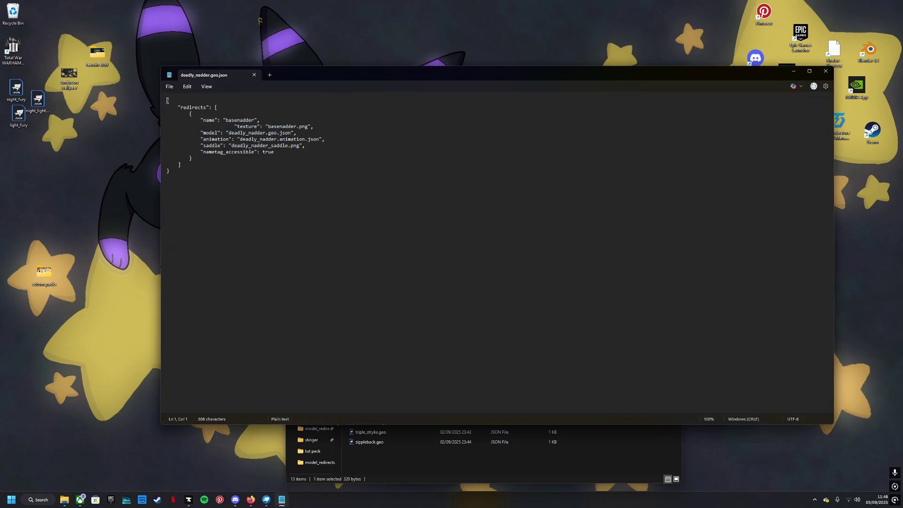
drag(167, 100, 183, 174)
key(ctrl+c)
click(178, 182)
key(ctrl+v)
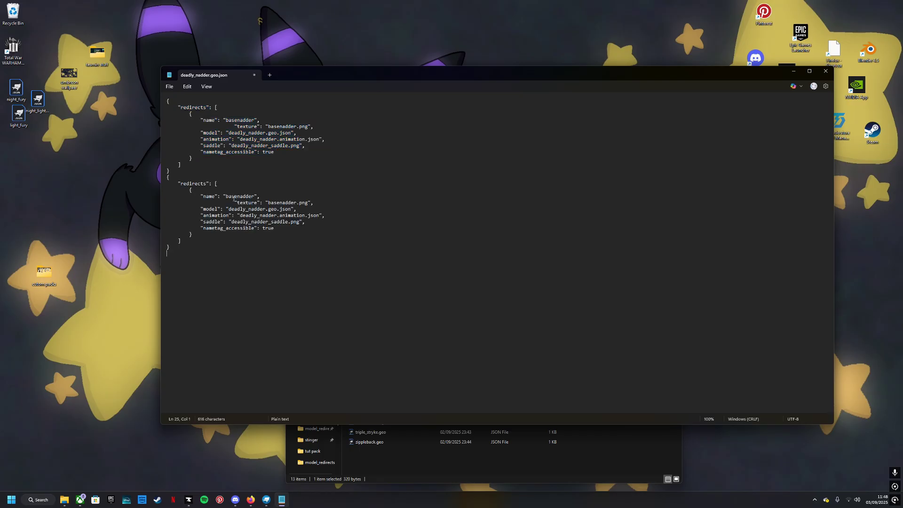
drag(166, 177, 182, 253)
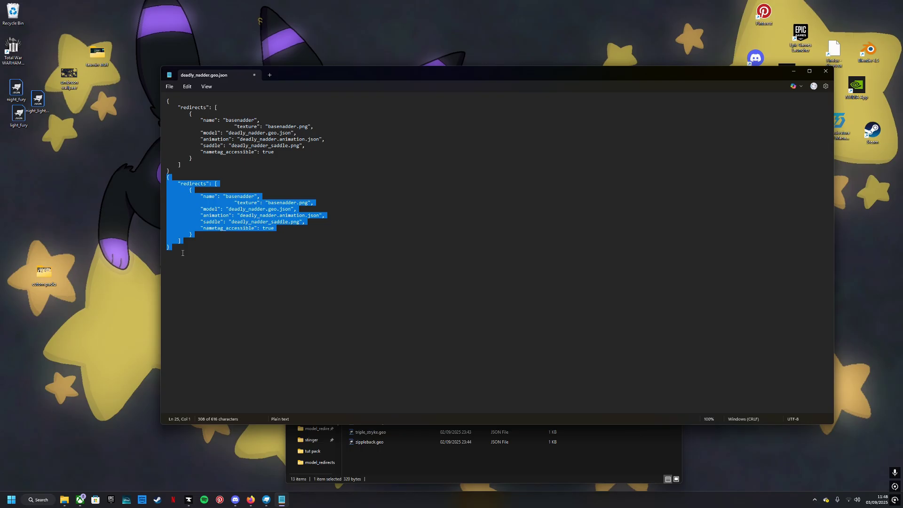
key(BackSpace)
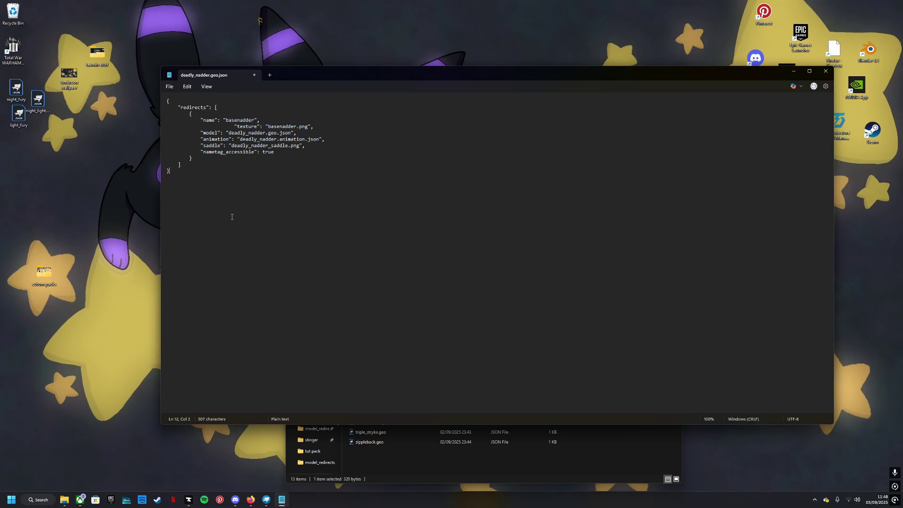
Close Notepad and navigate up to assets, then into isleofberk > textures
click(825, 71)
key(alt+Up)
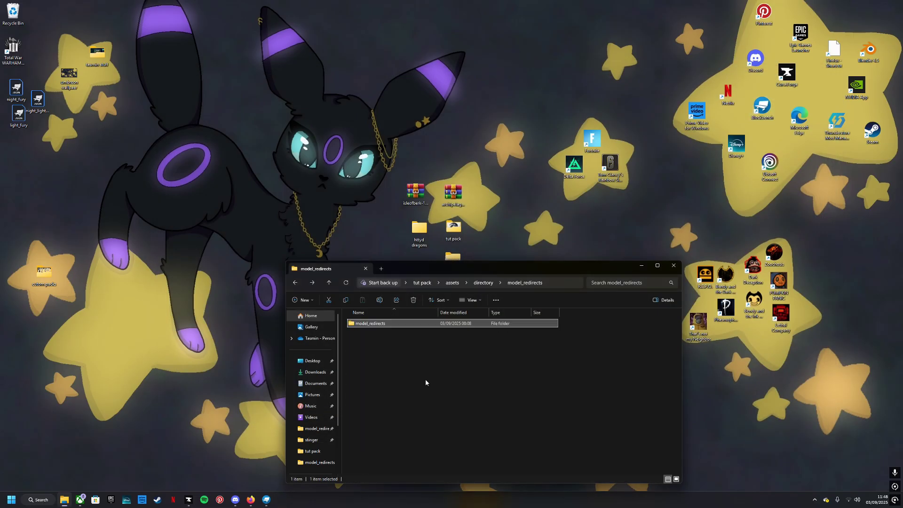
key(alt+Up)
double_click(369, 333)
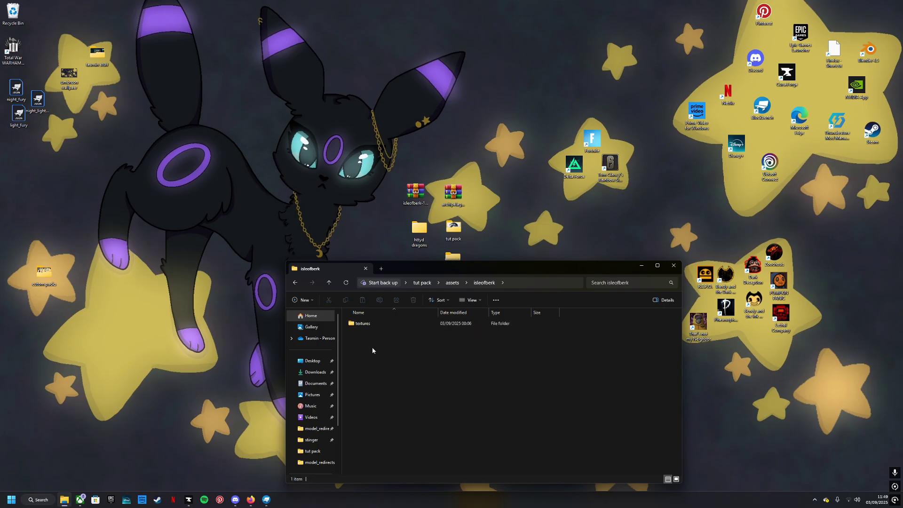
double_click(366, 324)
Open the dragons folder after cancelling an accidental rename, then close File Explorer
click(372, 323)
click(371, 323)
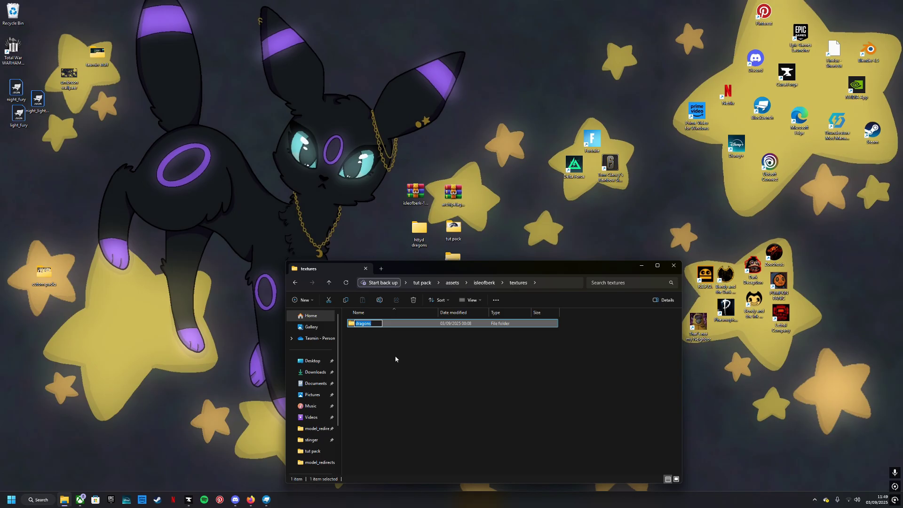
click(398, 338)
click(397, 326)
double_click(396, 324)
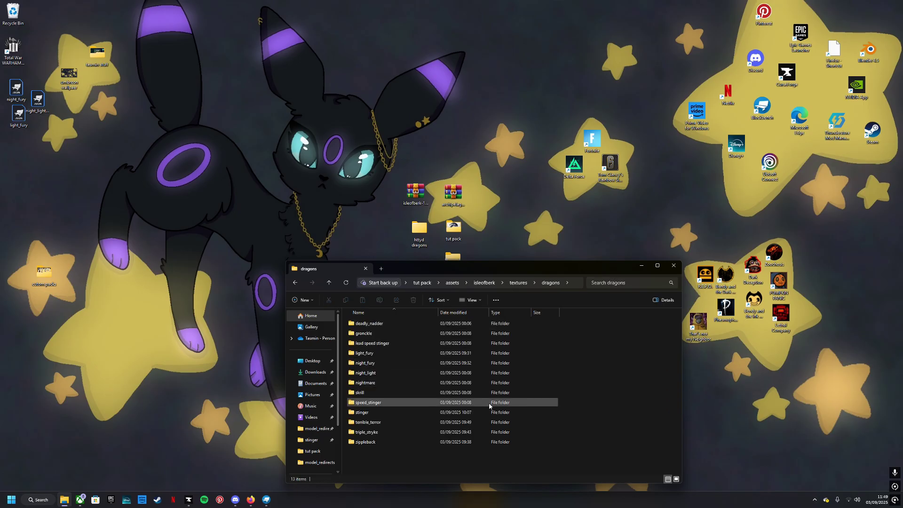
click(673, 265)
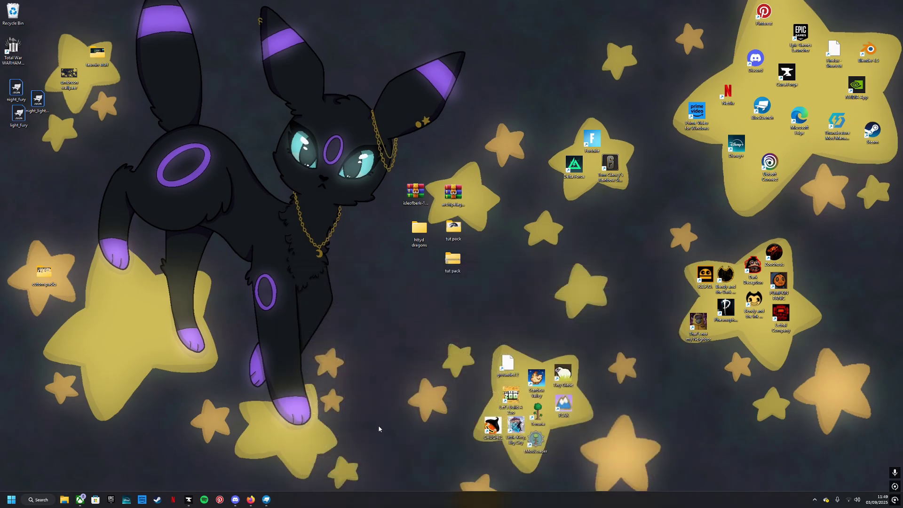
In Blockbench's Open Model dialog, browse Desktop > tut pack > … > dragons > nightmare
click(266, 502)
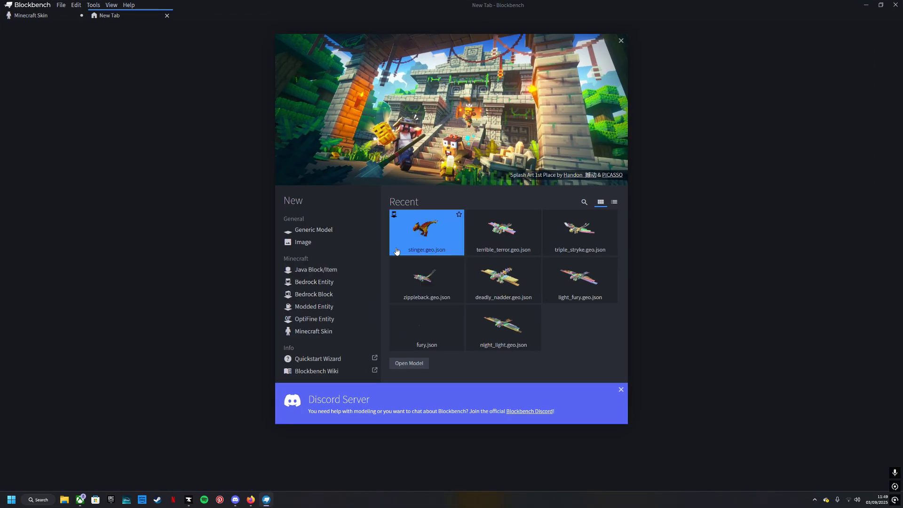
click(408, 363)
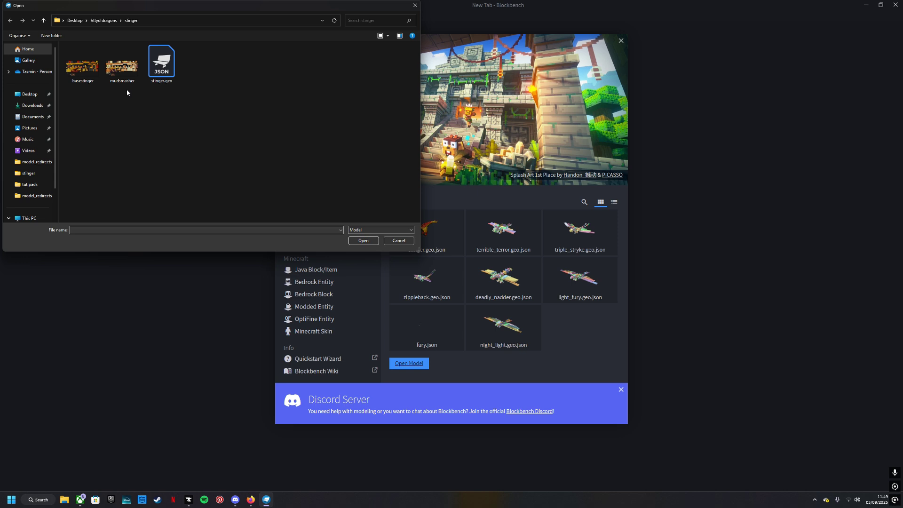
click(30, 94)
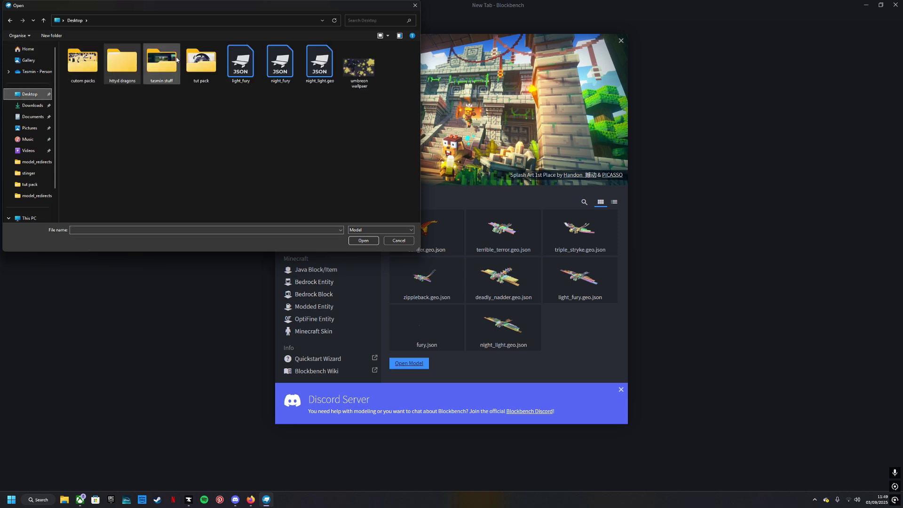
double_click(201, 62)
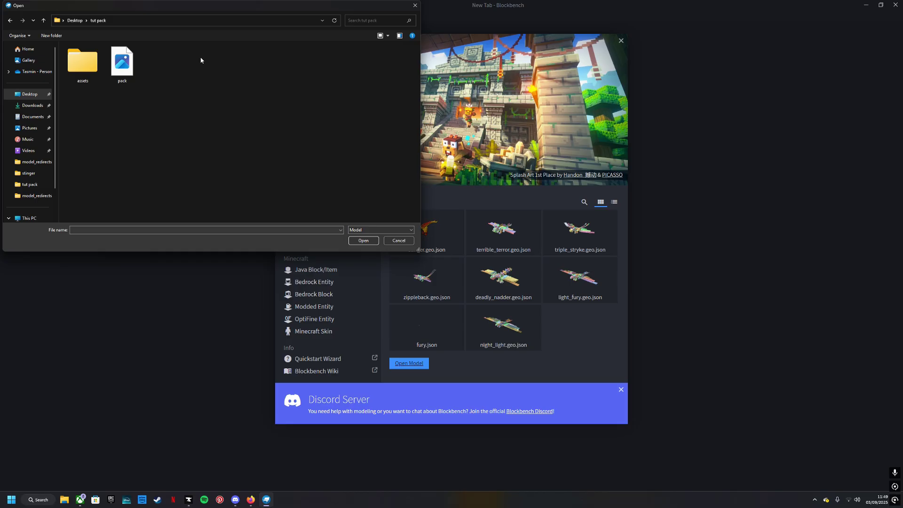
double_click(83, 61)
double_click(83, 66)
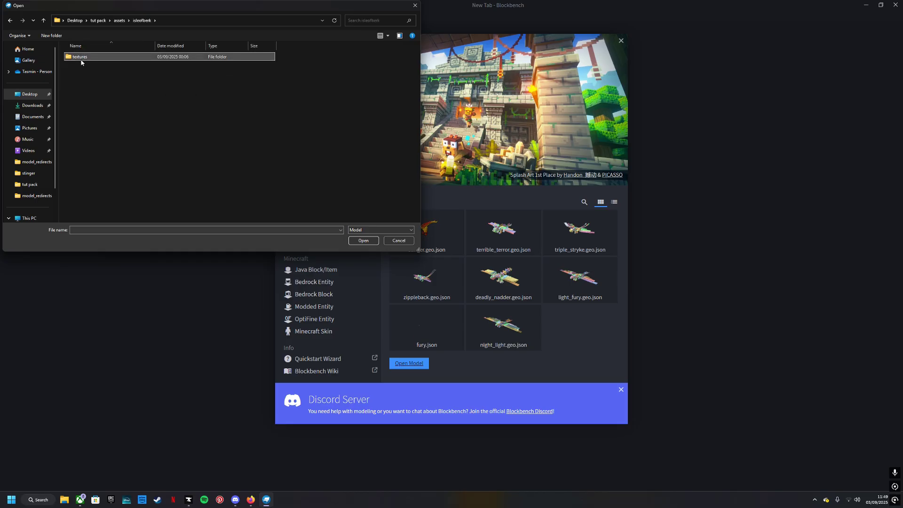
double_click(81, 57)
double_click(81, 57)
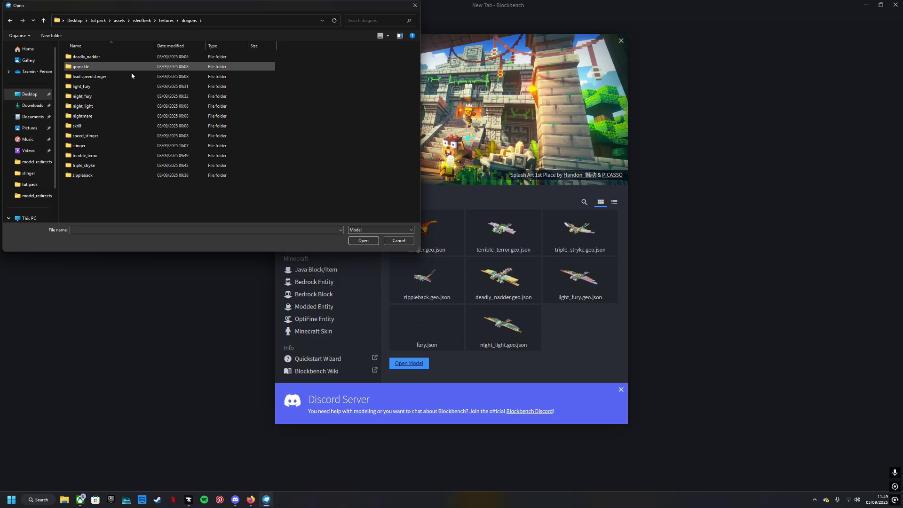
double_click(119, 119)
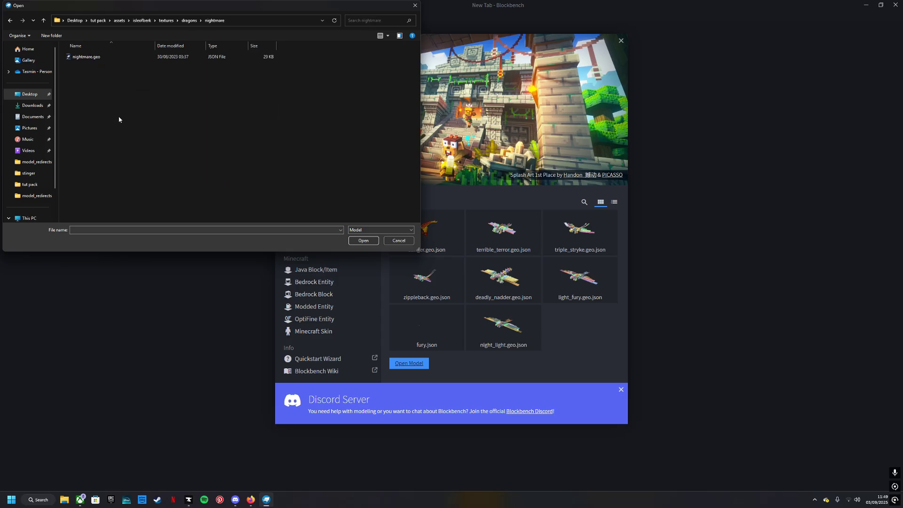
Load nightmare.geo, orbit around the dragon model, then minimize Blockbench
click(78, 57)
click(363, 241)
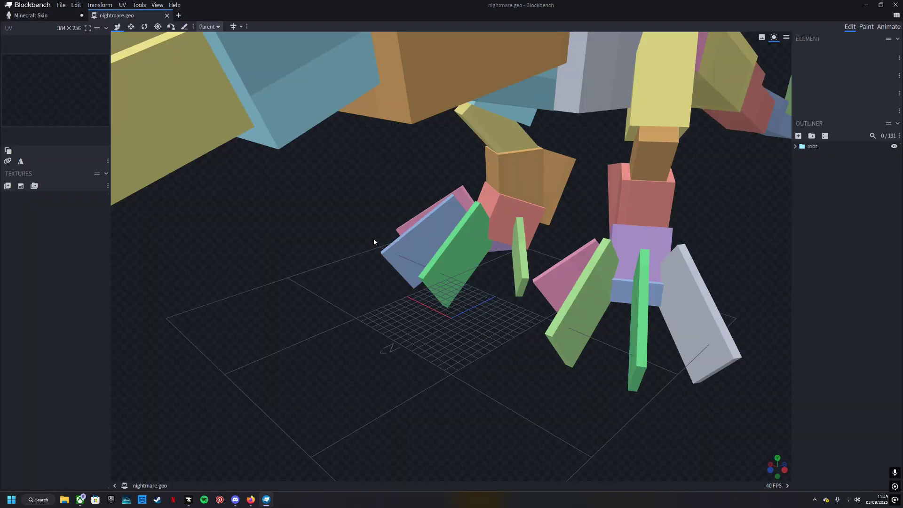
scroll(373, 238, down, 5)
scroll(393, 271, down, 2)
drag(396, 278, 422, 334)
click(866, 4)
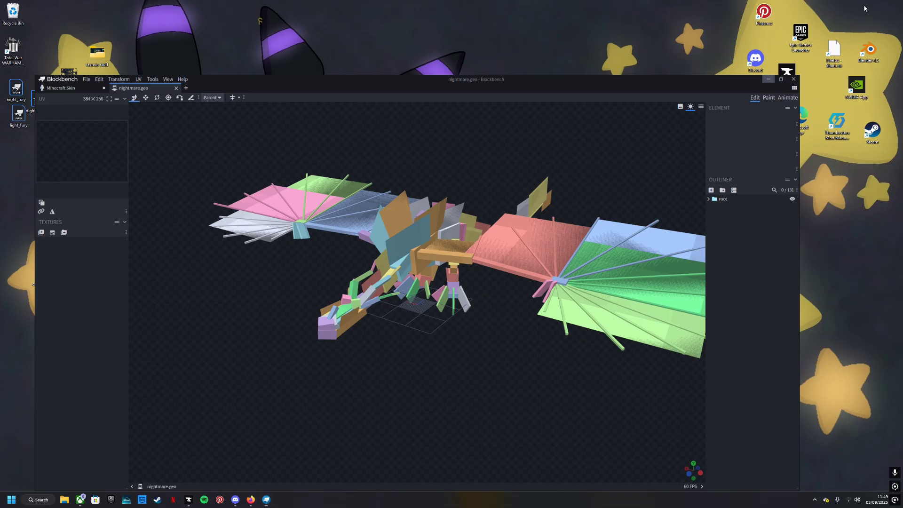
drag(416, 191, 421, 193)
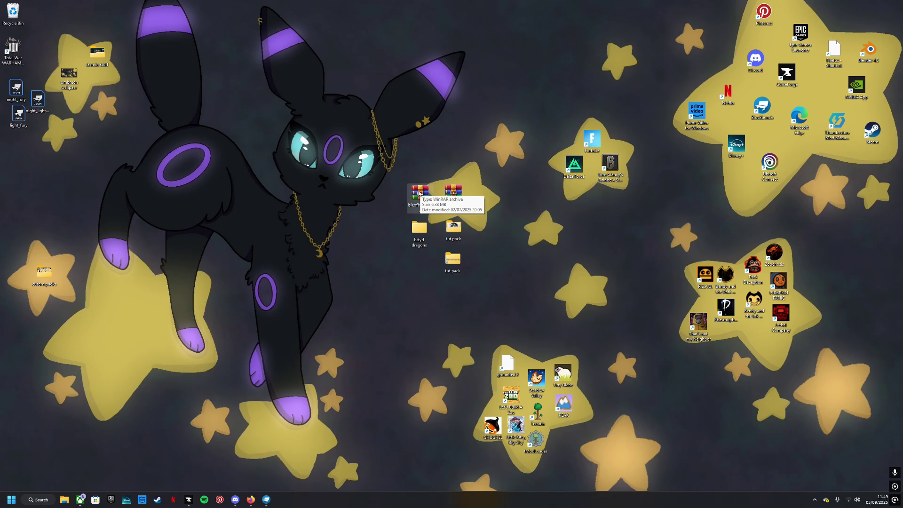
Extract hookfang.png from isleofberk-1.2.0.jar's dragons\nightmare textures to the desktop, then close WinRAR
double_click(417, 193)
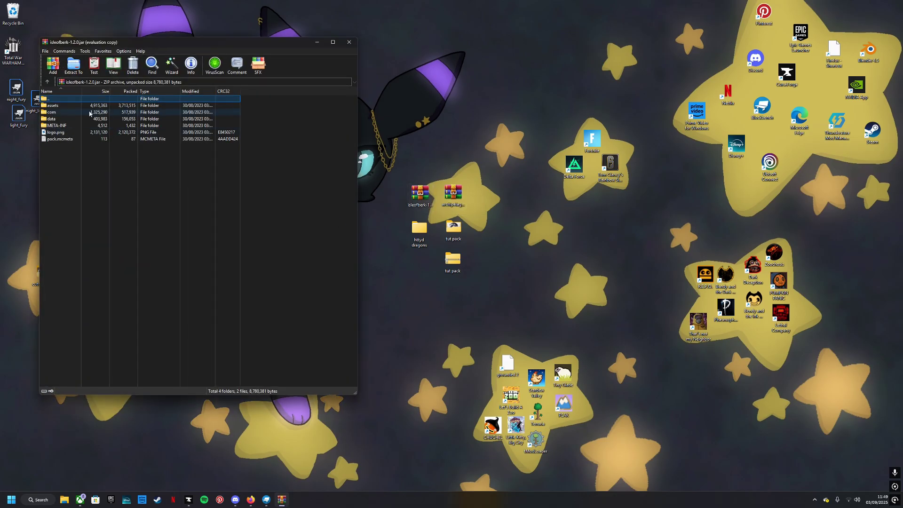
double_click(68, 107)
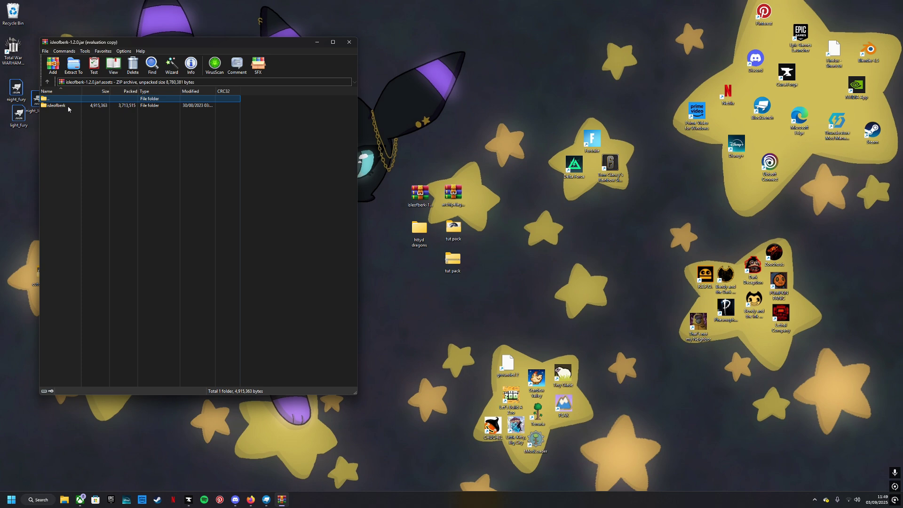
double_click(67, 106)
double_click(61, 152)
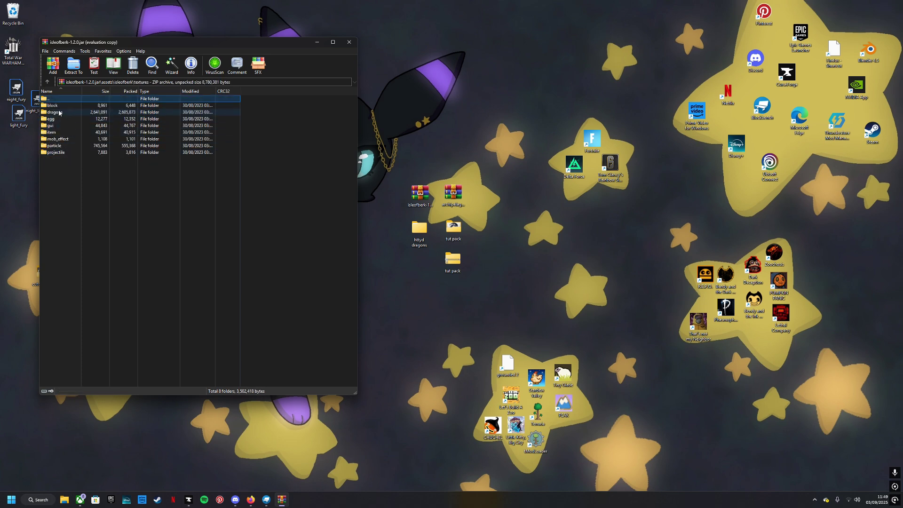
double_click(59, 112)
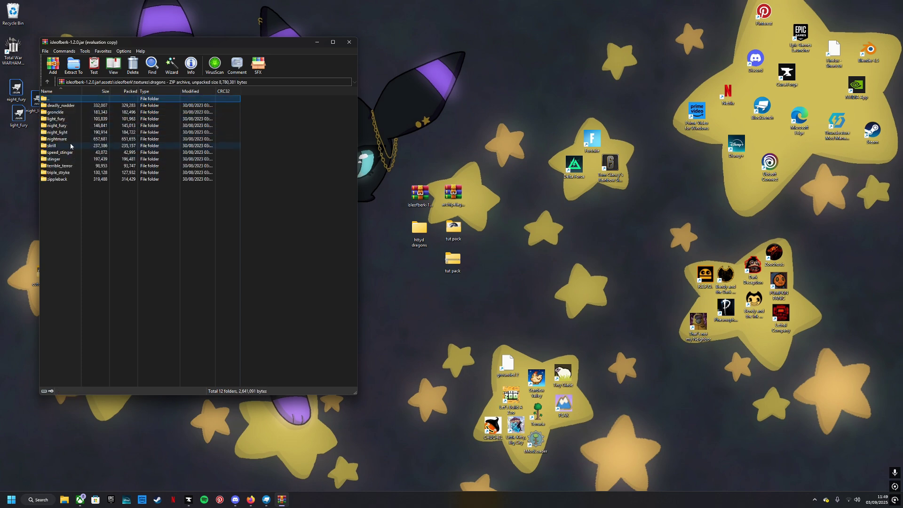
double_click(58, 139)
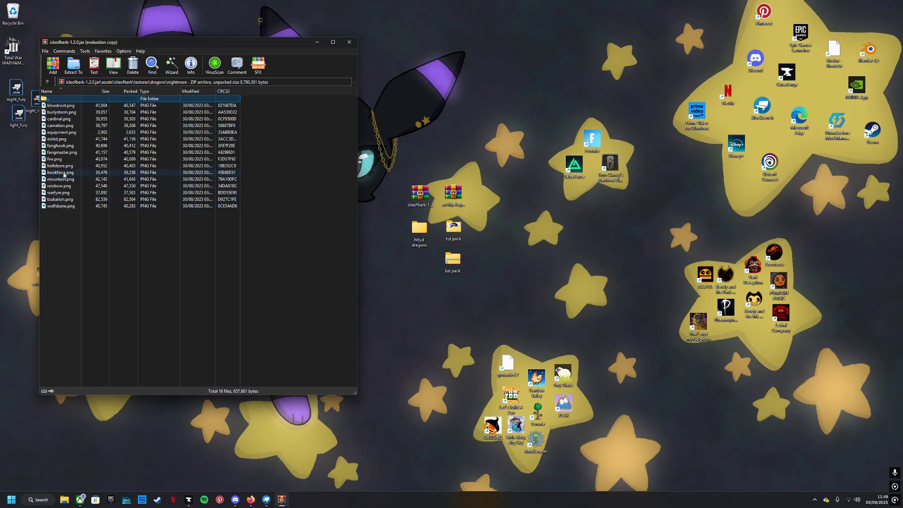
drag(64, 174, 404, 136)
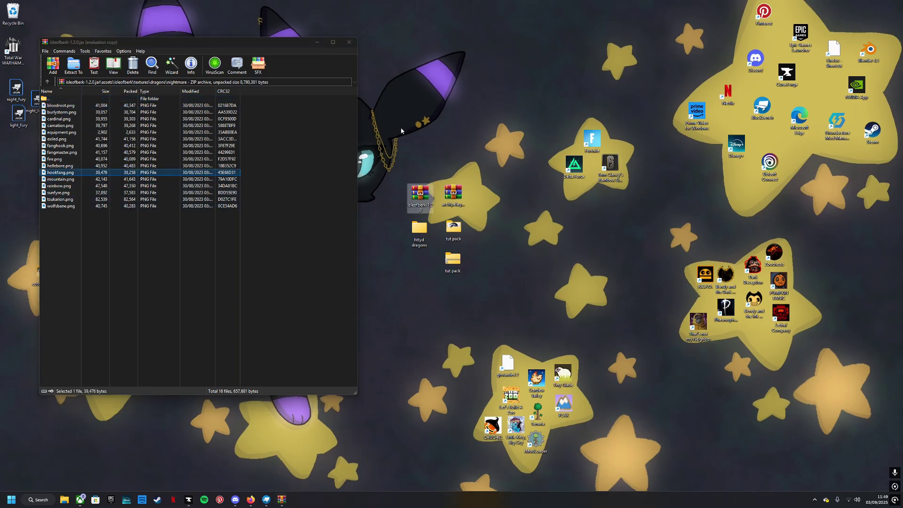
click(349, 42)
drag(12, 151, 381, 218)
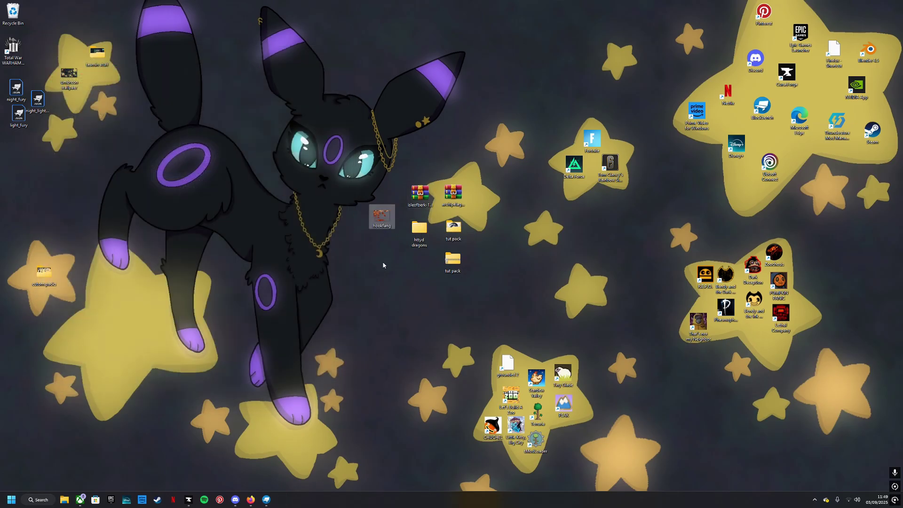
Import hookfang.png from the Desktop as the nightmare dragon's texture and orbit to inspect it
click(266, 499)
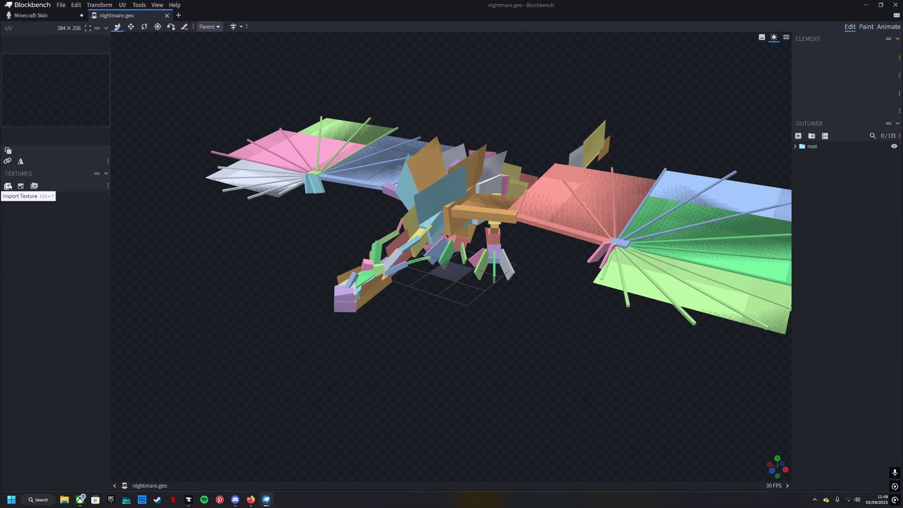
click(9, 175)
click(29, 94)
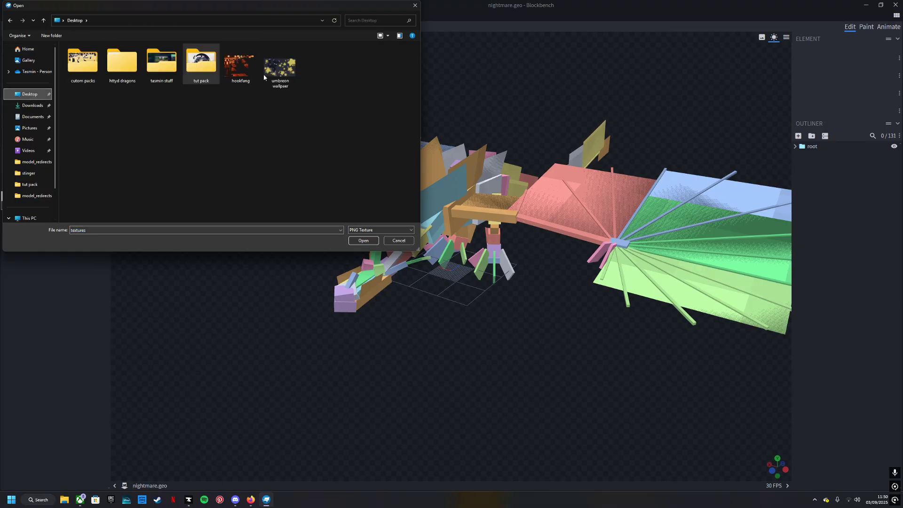
click(243, 70)
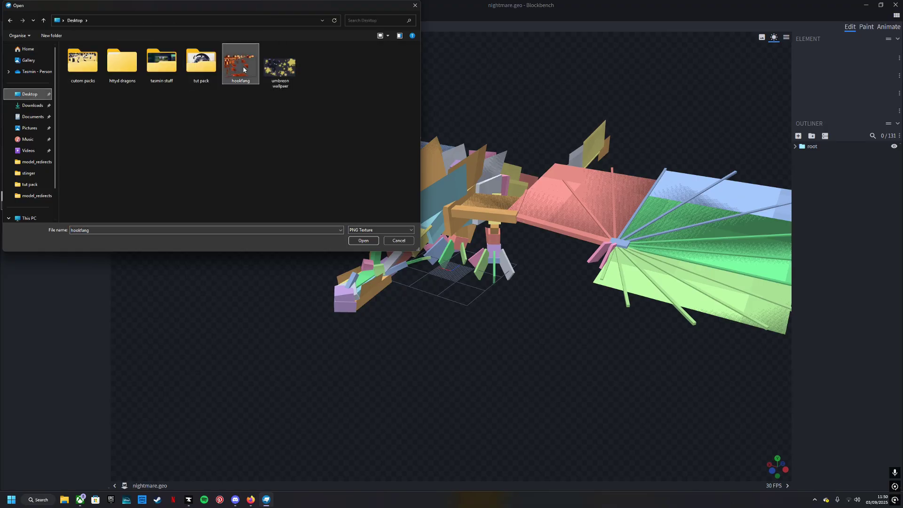
click(363, 240)
drag(274, 315, 313, 333)
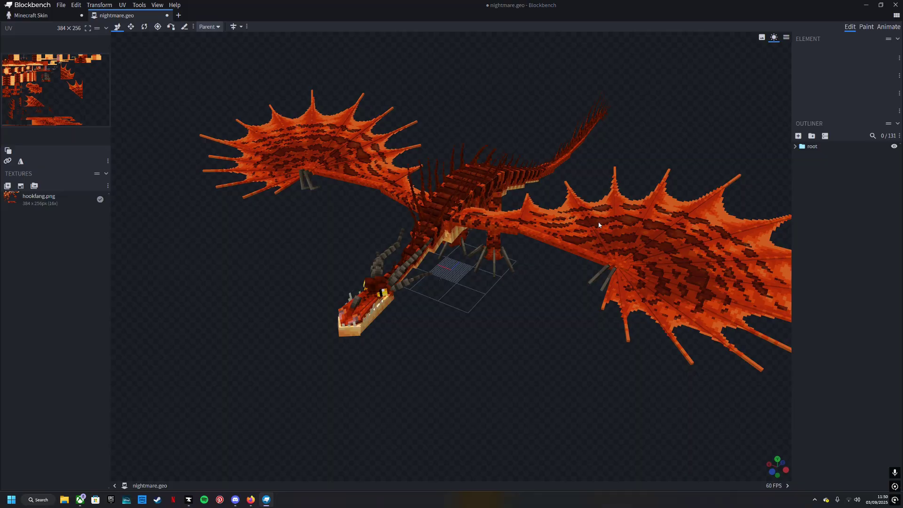
drag(599, 225, 389, 269)
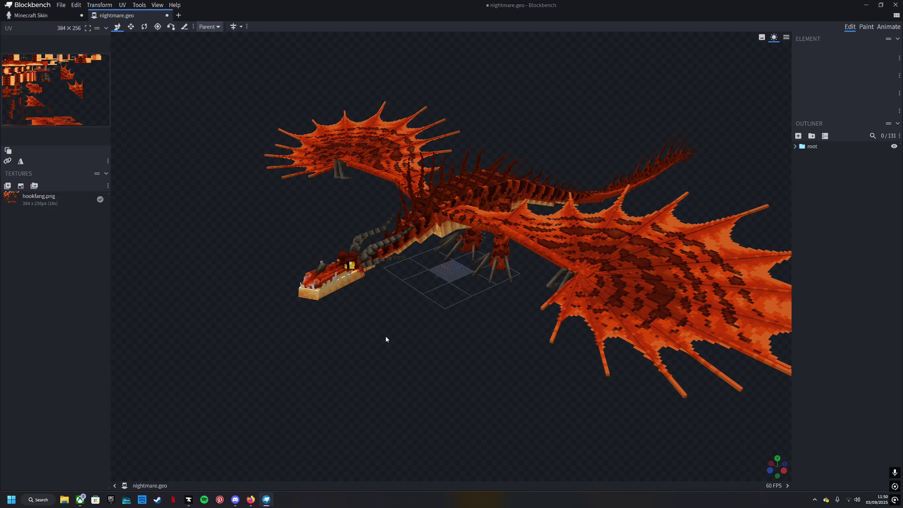
drag(385, 337, 423, 326)
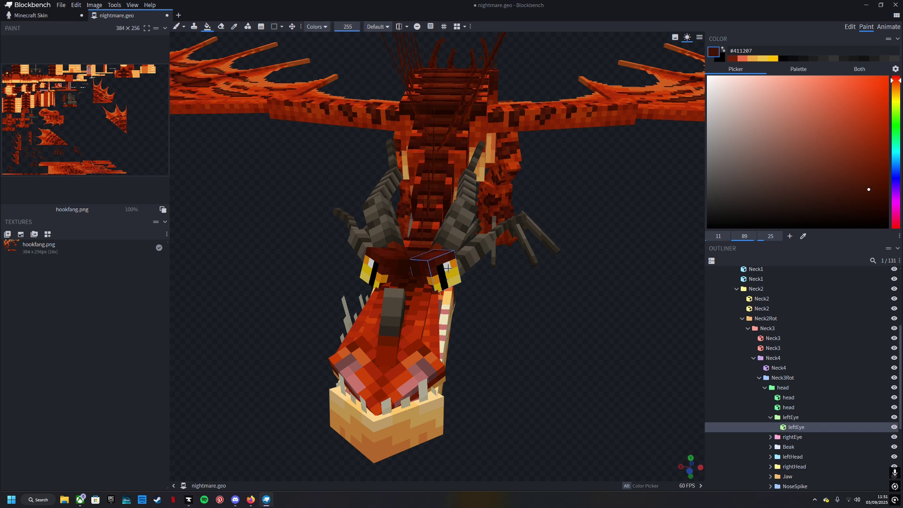
Paint the dragon's eyes dark red #411207, then undo it
drag(447, 268, 450, 271)
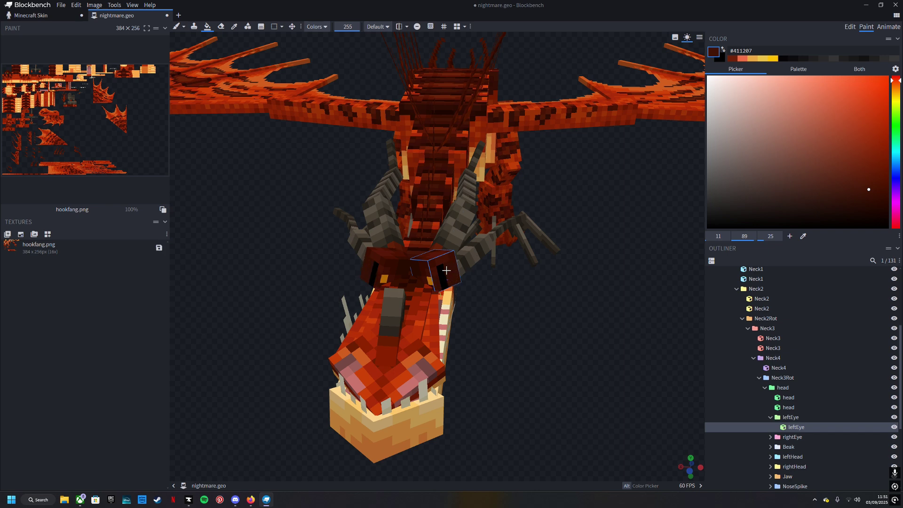
key(ctrl+z)
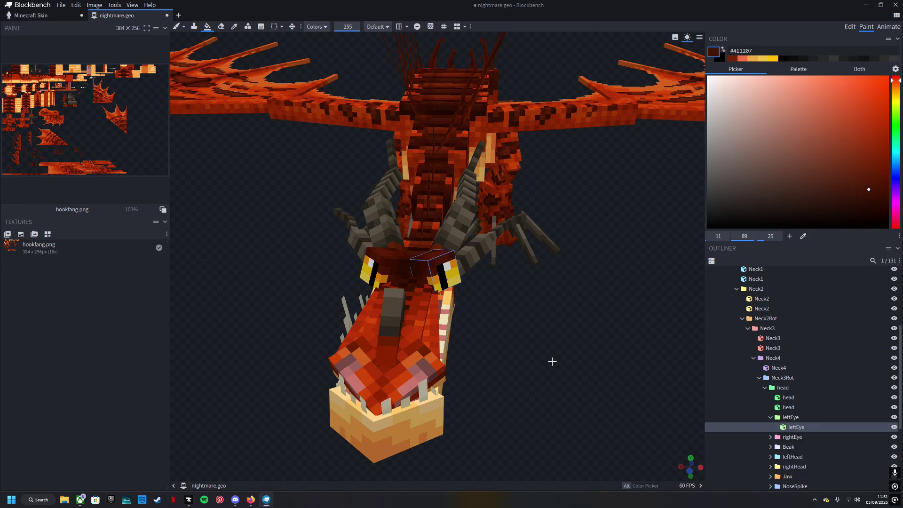
drag(552, 361, 383, 315)
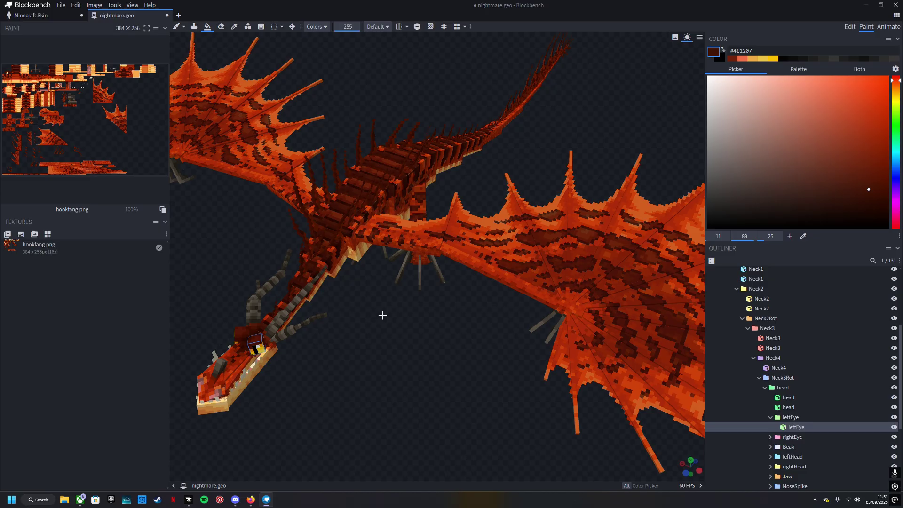
drag(476, 365, 389, 354)
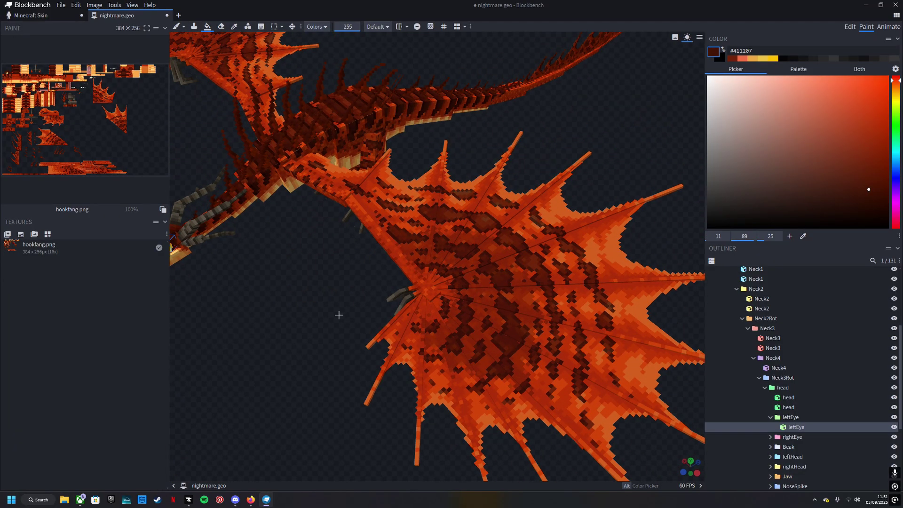
Fill the wing faces dark red, undo the fill and stray brush mark, and widen the texture view
mouse_move(467, 256)
mouse_down()
mouse_move(413, 243)
mouse_move(503, 236)
mouse_move(519, 311)
mouse_move(452, 370)
mouse_move(495, 352)
mouse_move(444, 314)
mouse_move(364, 288)
mouse_up()
scroll(351, 300, down, 3)
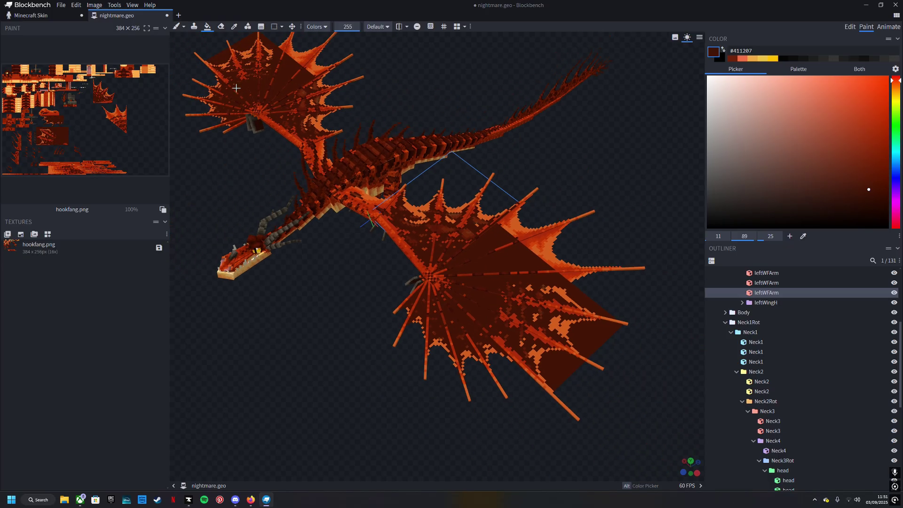
key(ctrl+z)
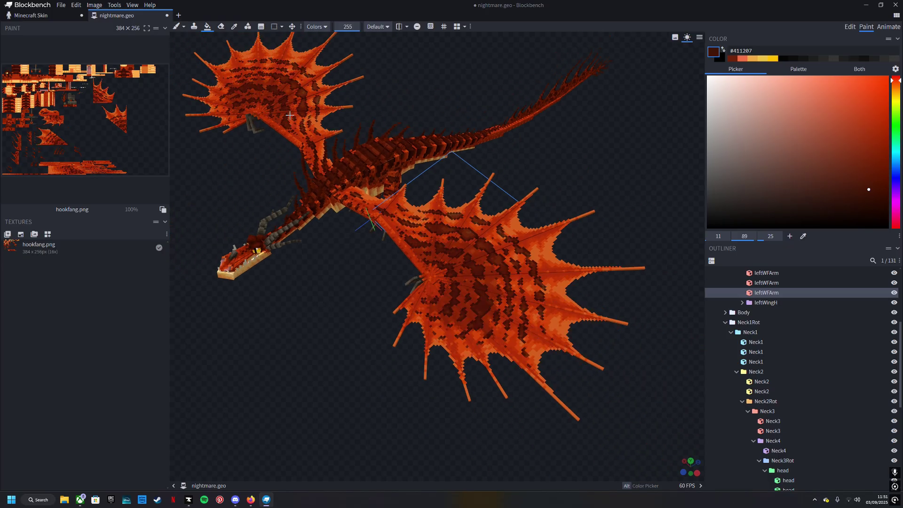
click(176, 26)
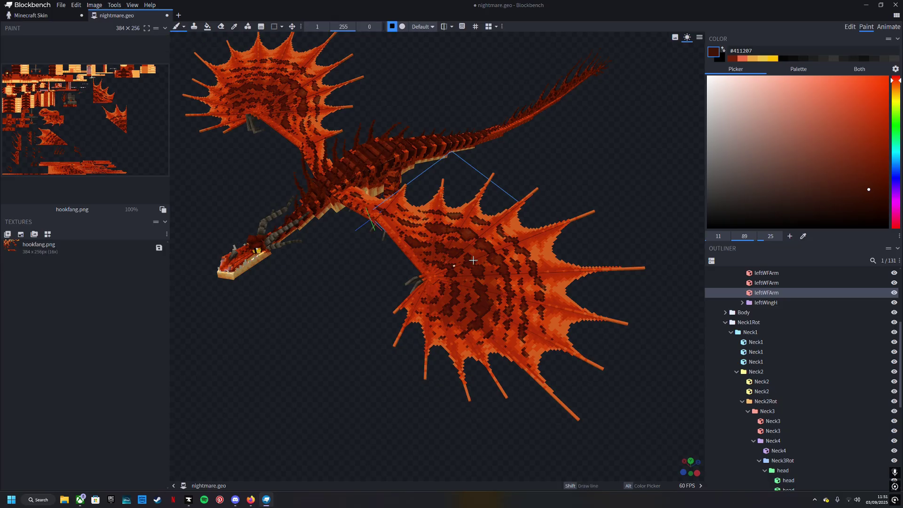
key(ctrl+z)
mouse_move(503, 295)
middle_down()
mouse_move(346, 346)
mouse_move(437, 314)
mouse_move(320, 294)
mouse_move(372, 300)
mouse_move(389, 327)
mouse_move(453, 365)
mouse_move(441, 383)
mouse_move(455, 400)
mouse_move(425, 215)
middle_up()
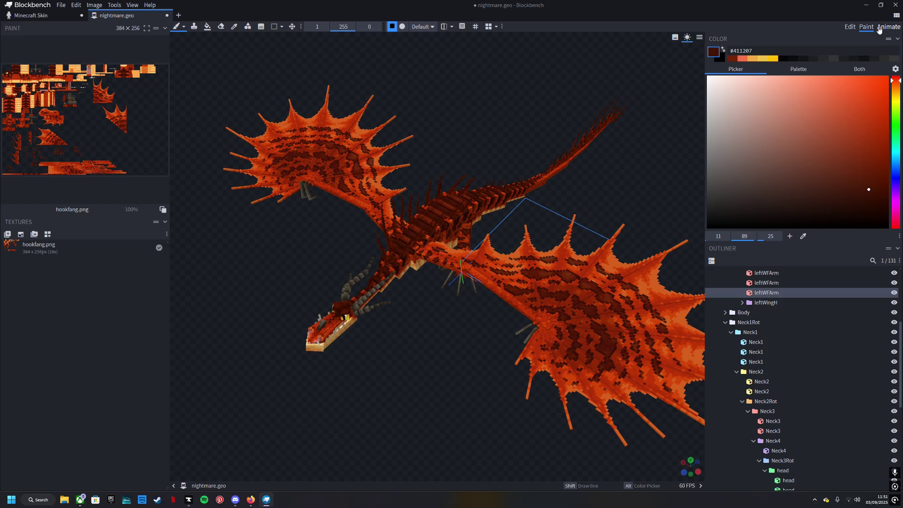
drag(172, 157, 522, 157)
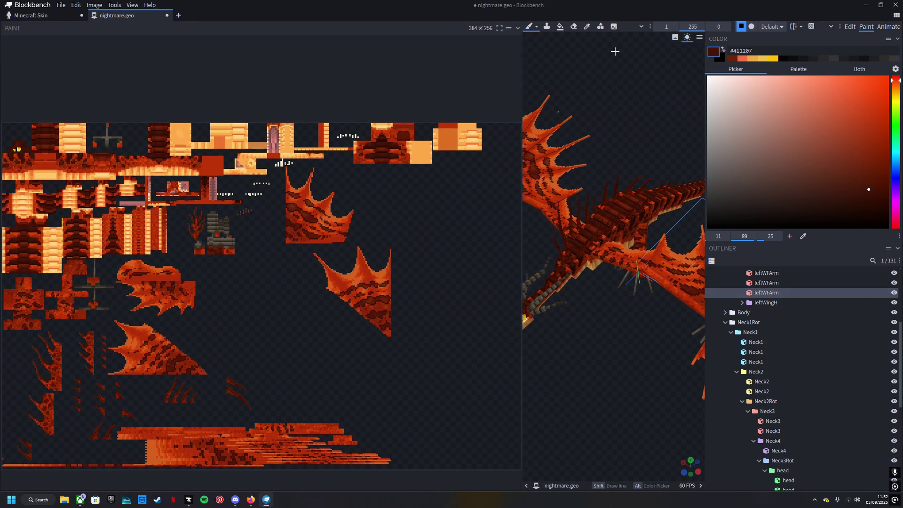
Set the Paint Bucket to colour-replace with bright teal and recolour a light orange shade
click(560, 27)
click(678, 28)
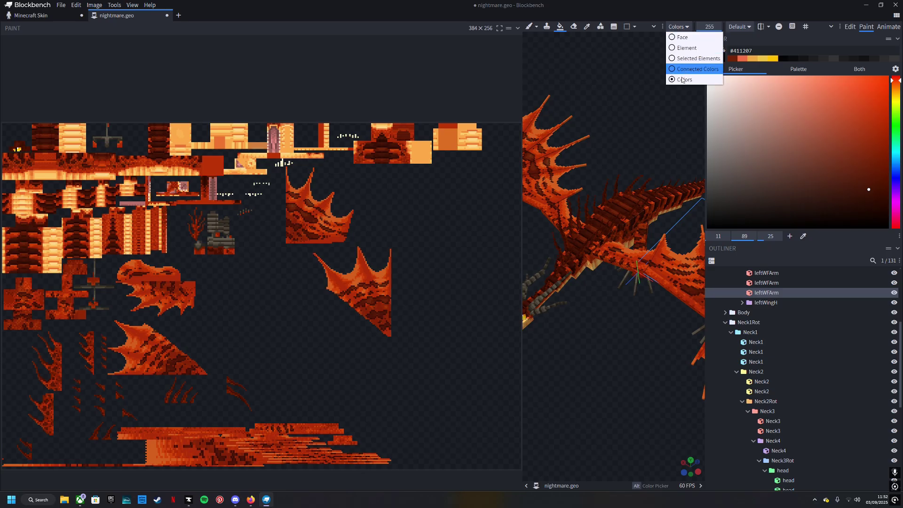
click(630, 109)
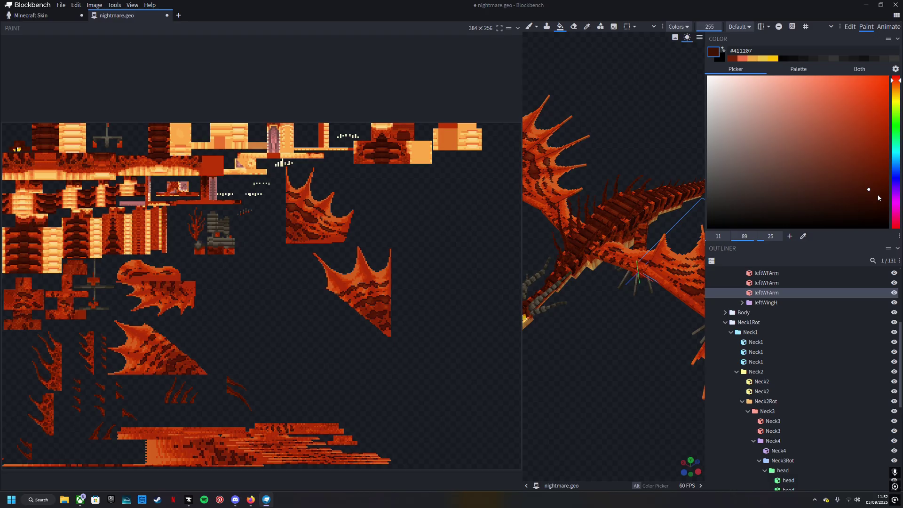
click(896, 143)
click(848, 143)
click(831, 90)
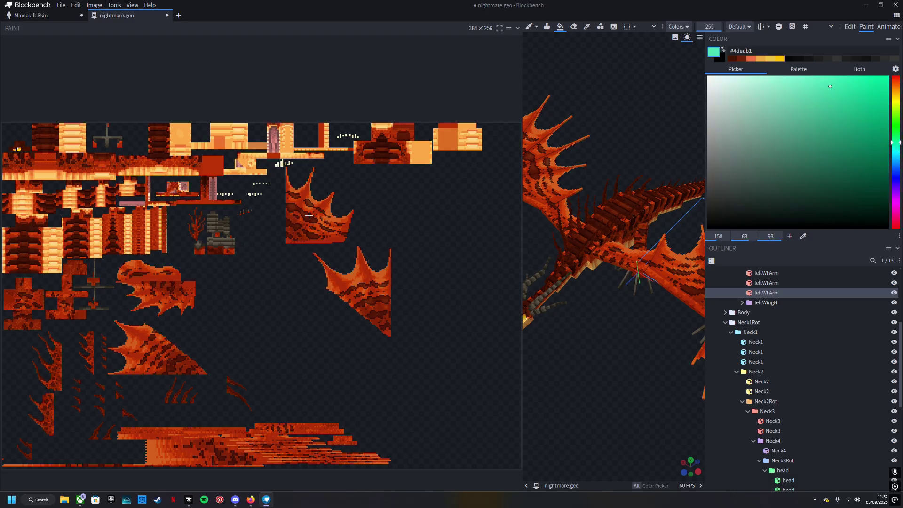
click(296, 190)
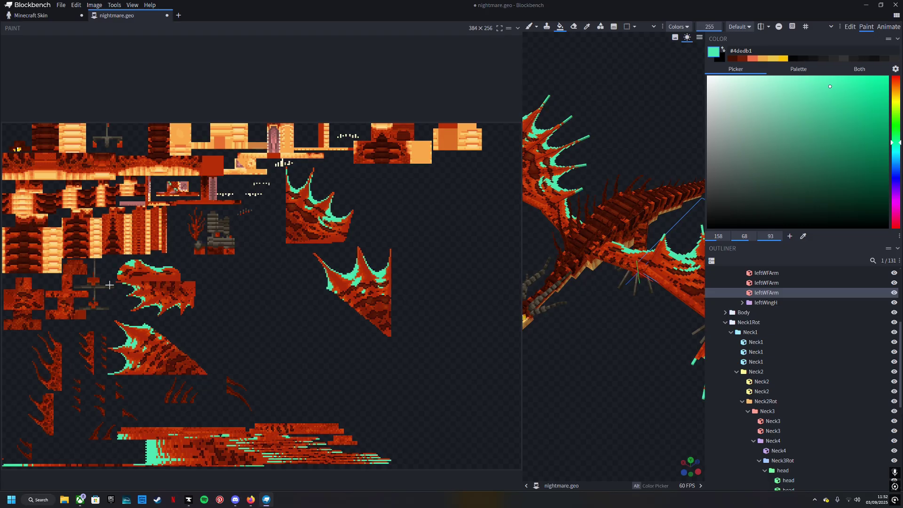
Recolour the remaining reddish shades with progressively darker teals, then enlarge the 3D view
drag(831, 88, 831, 95)
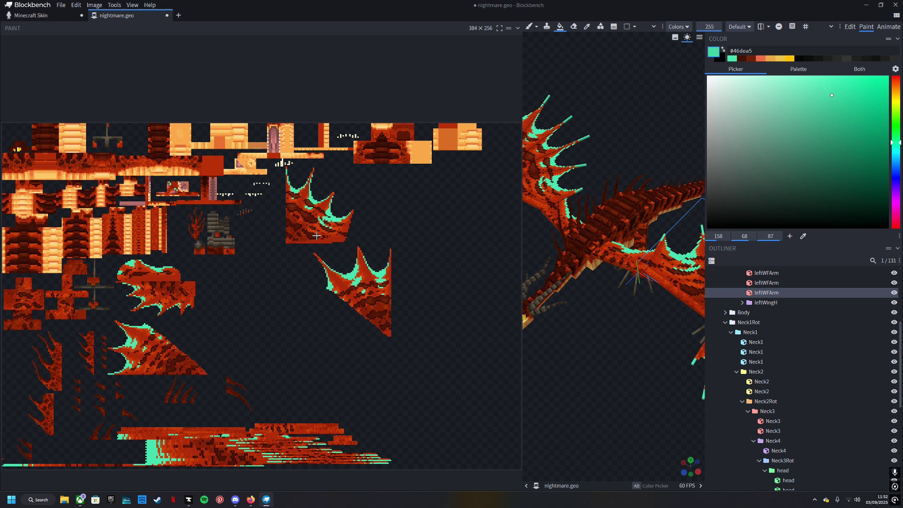
click(320, 230)
click(840, 115)
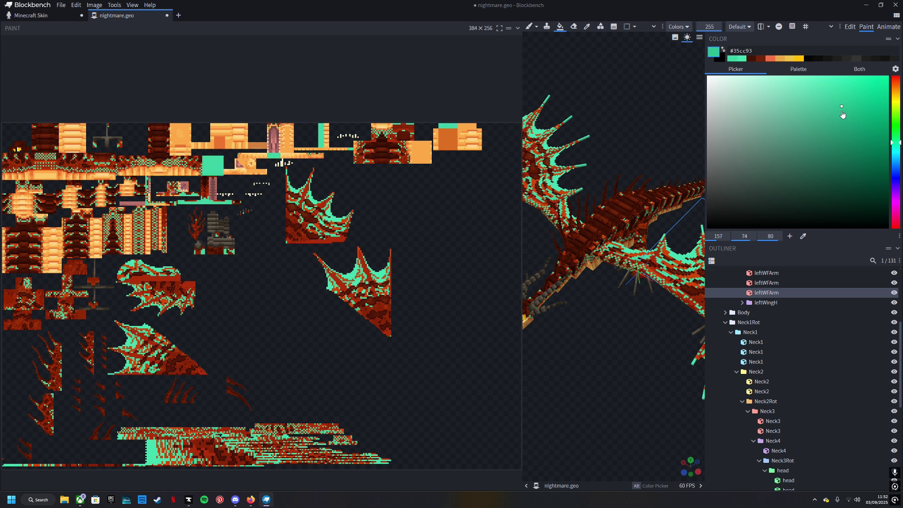
click(355, 210)
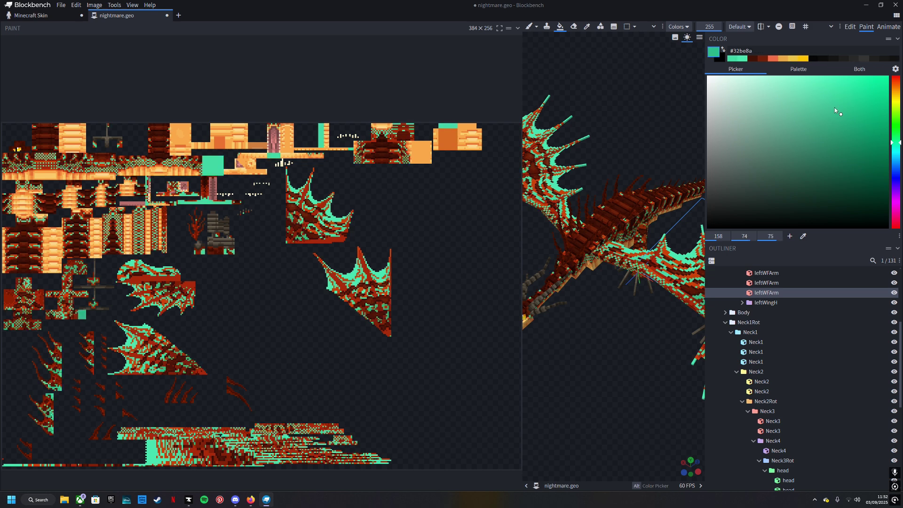
click(843, 136)
click(377, 233)
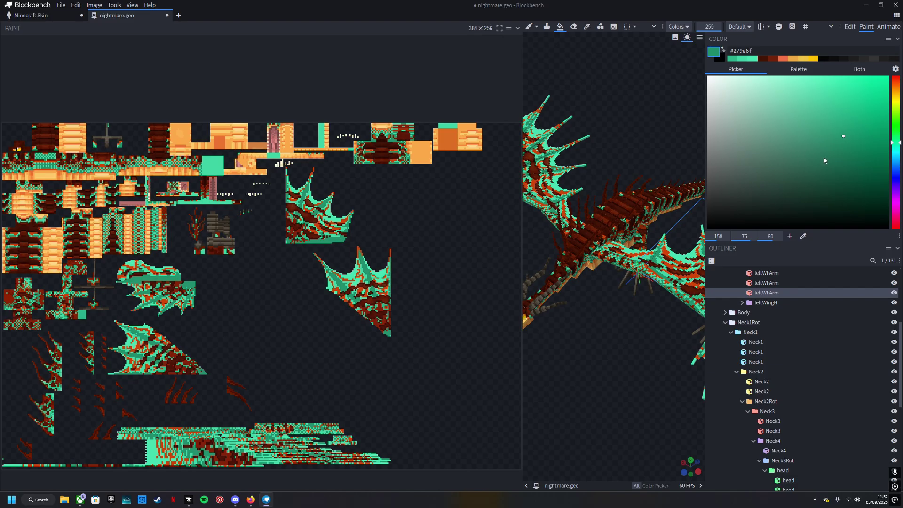
click(851, 166)
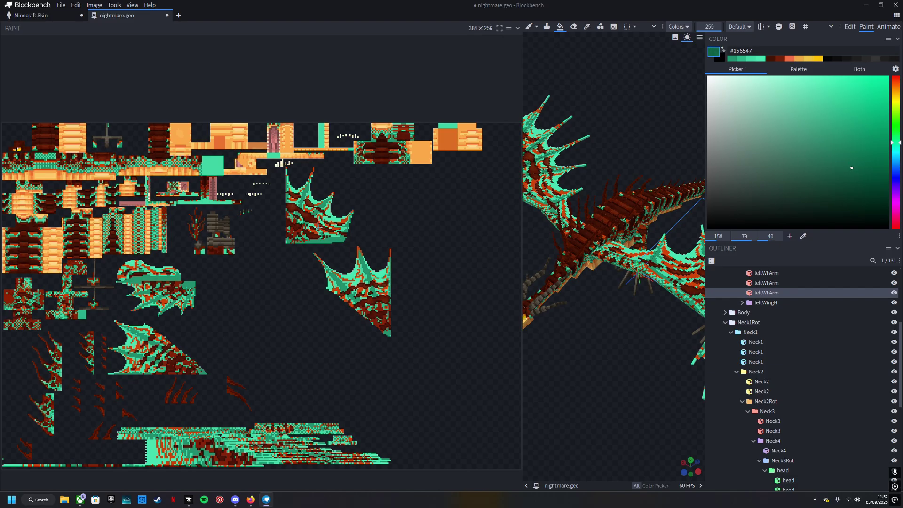
click(318, 228)
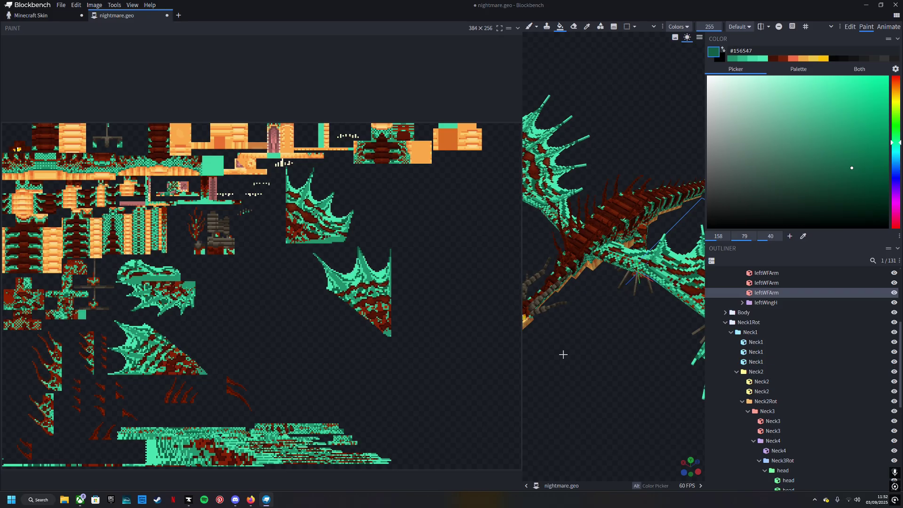
drag(563, 354, 678, 248)
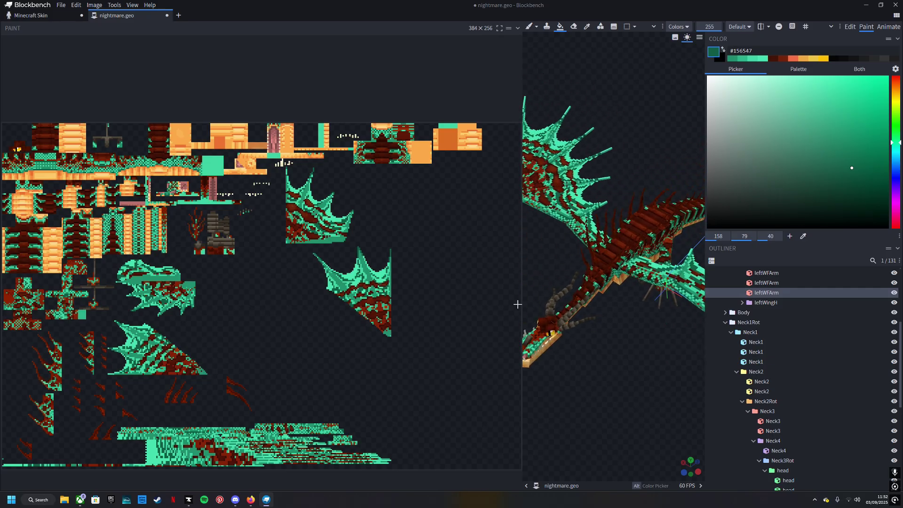
drag(522, 302, 185, 268)
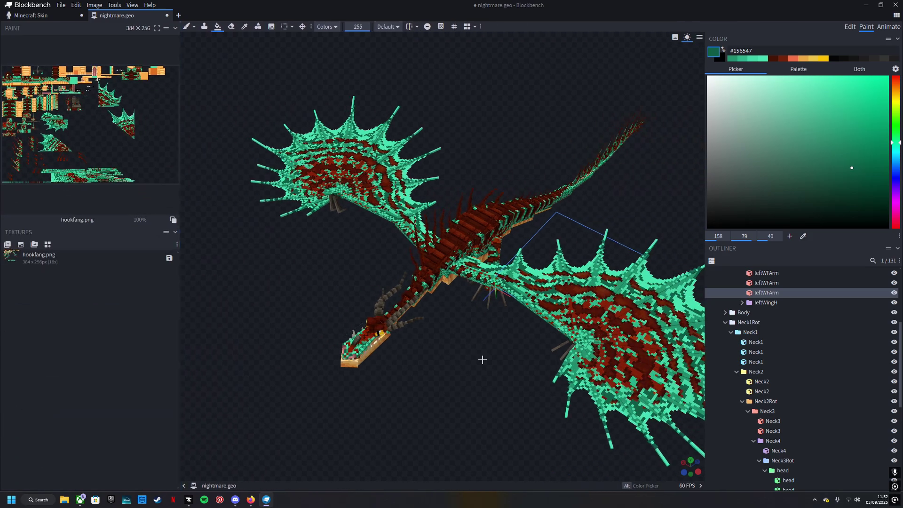
Brush test strokes onto the wing texture, including a thin green stroke on the wing curl
mouse_move(481, 358)
mouse_down()
mouse_move(372, 336)
mouse_move(377, 301)
mouse_move(475, 343)
mouse_move(470, 349)
mouse_up()
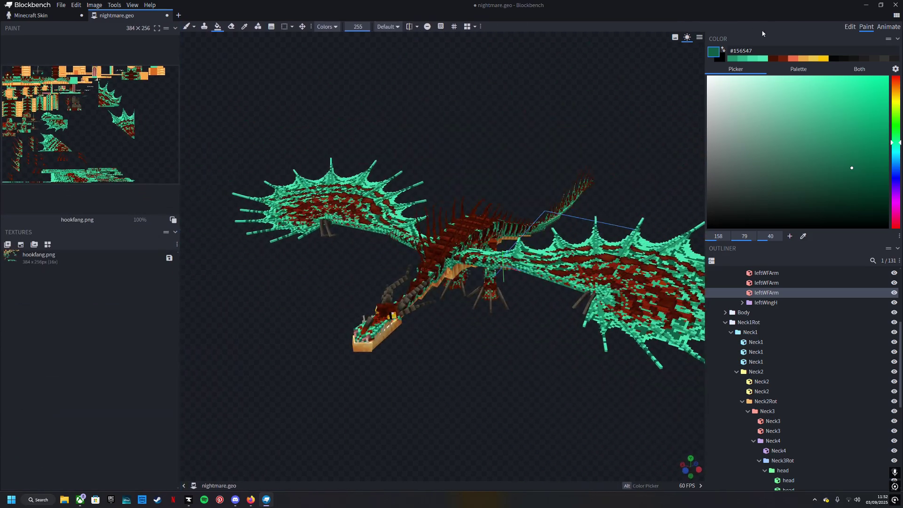
click(186, 26)
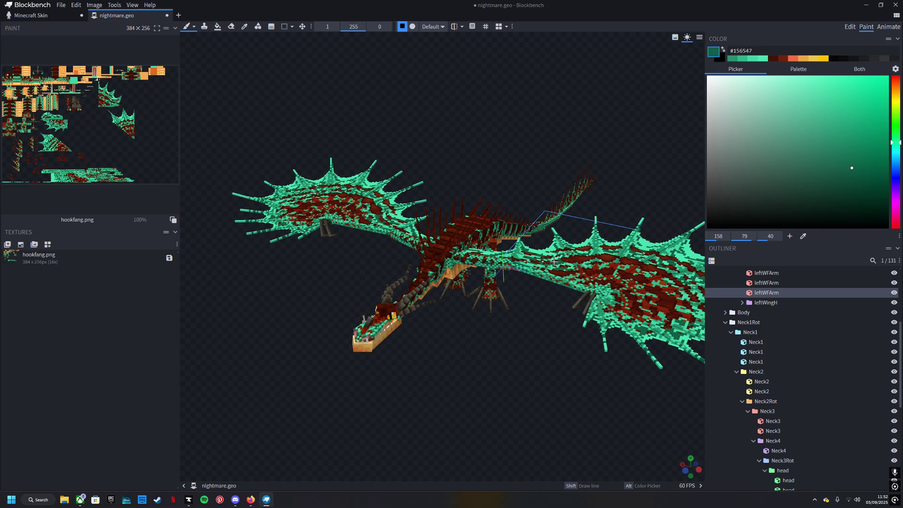
mouse_move(553, 262)
mouse_down()
mouse_move(656, 289)
mouse_move(664, 281)
mouse_up()
mouse_move(180, 155)
mouse_down()
mouse_move(195, 147)
mouse_move(331, 175)
mouse_move(517, 177)
mouse_up()
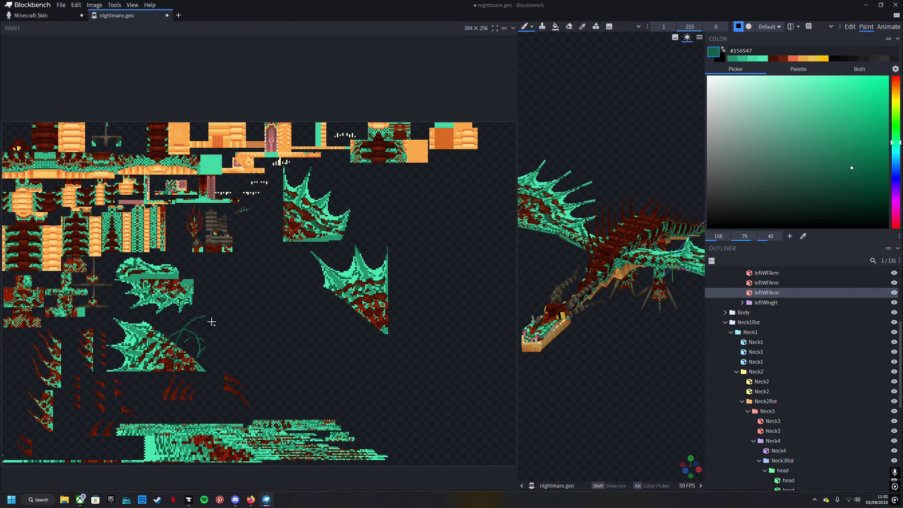
mouse_move(167, 332)
mouse_down()
mouse_move(197, 349)
mouse_move(214, 332)
mouse_up()
Erase the stray teal scribble with a size 6 eraser and enlarge the 3D dragon view
click(569, 27)
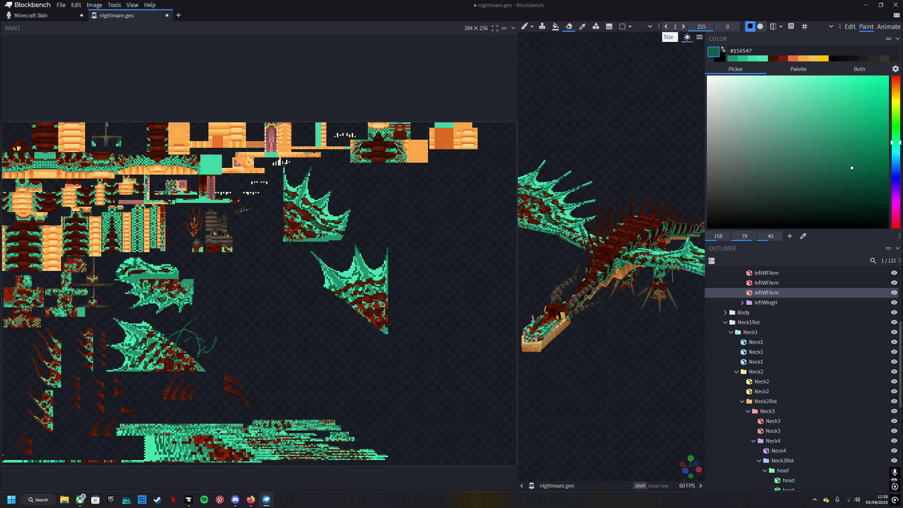
scroll(674, 27, up, 5)
mouse_move(209, 329)
mouse_down()
mouse_move(203, 322)
mouse_move(176, 333)
mouse_move(214, 344)
mouse_up()
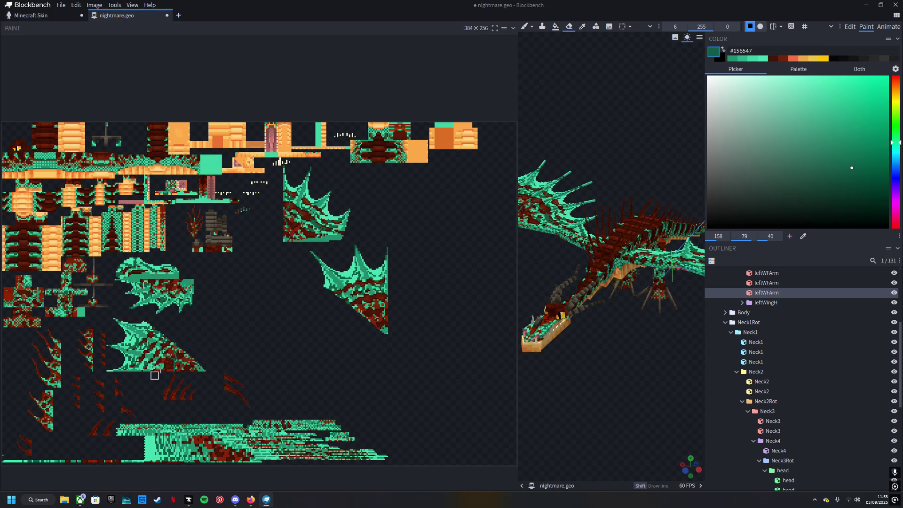
drag(553, 365, 461, 305)
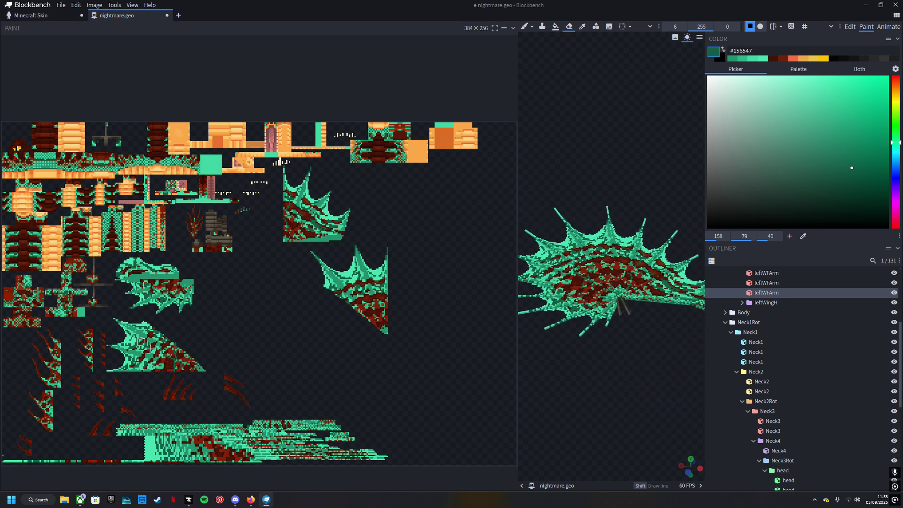
right_click(605, 382)
drag(610, 393, 599, 388)
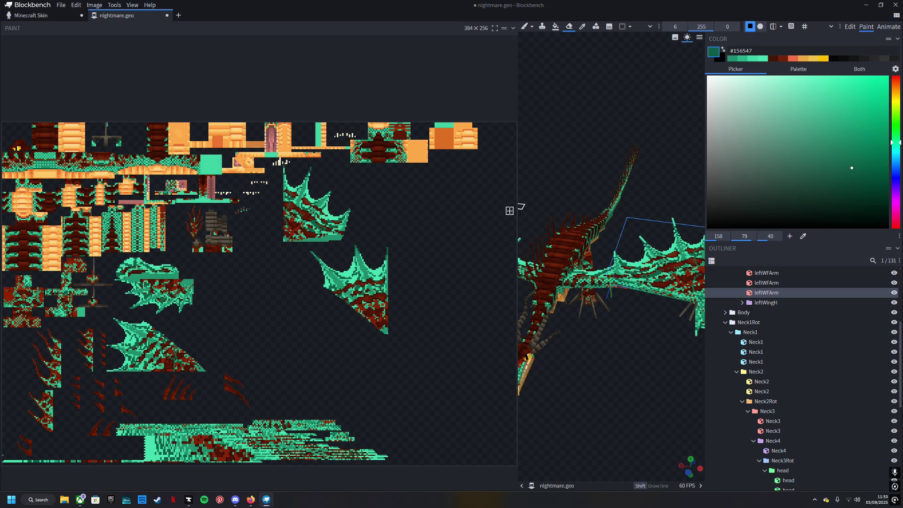
drag(517, 206, 155, 174)
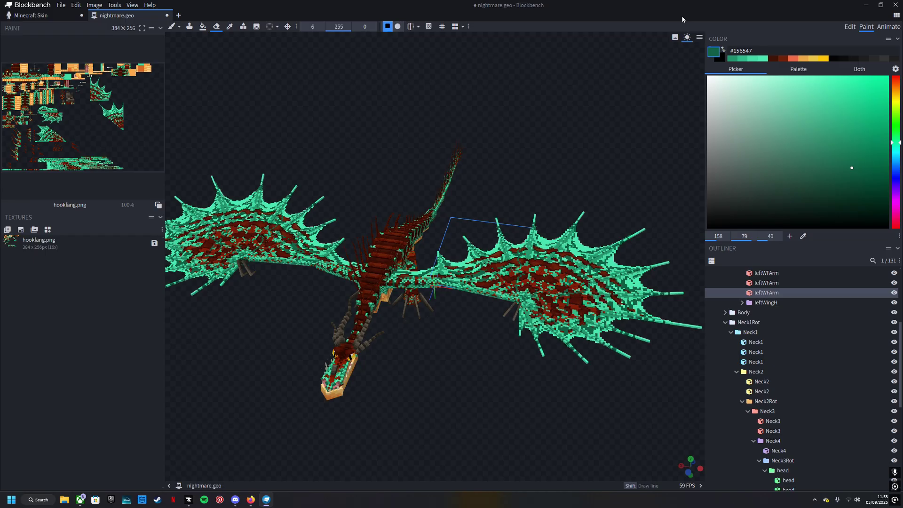
Switch between brush and eraser, select the Tail6 part, and orbit to view the whole dragon
click(172, 27)
drag(375, 174, 386, 247)
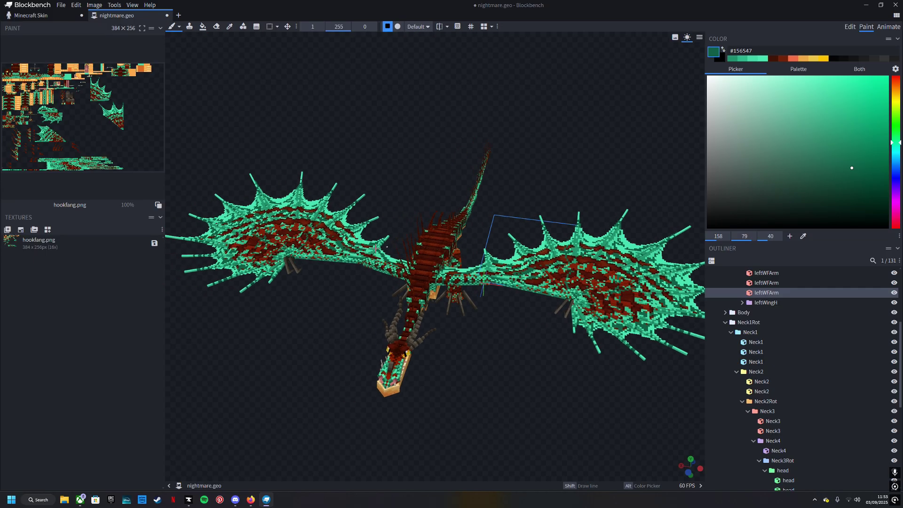
drag(493, 352, 591, 309)
scroll(593, 263, up, 5)
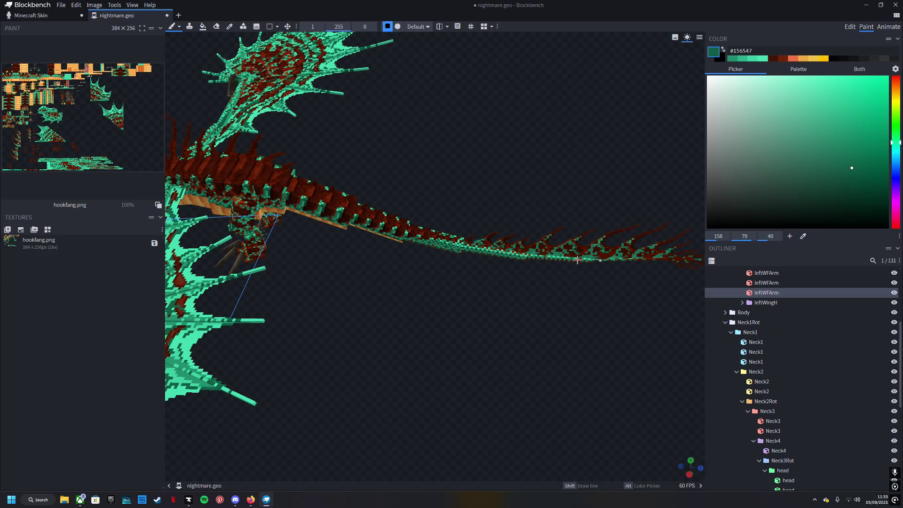
click(216, 27)
click(564, 245)
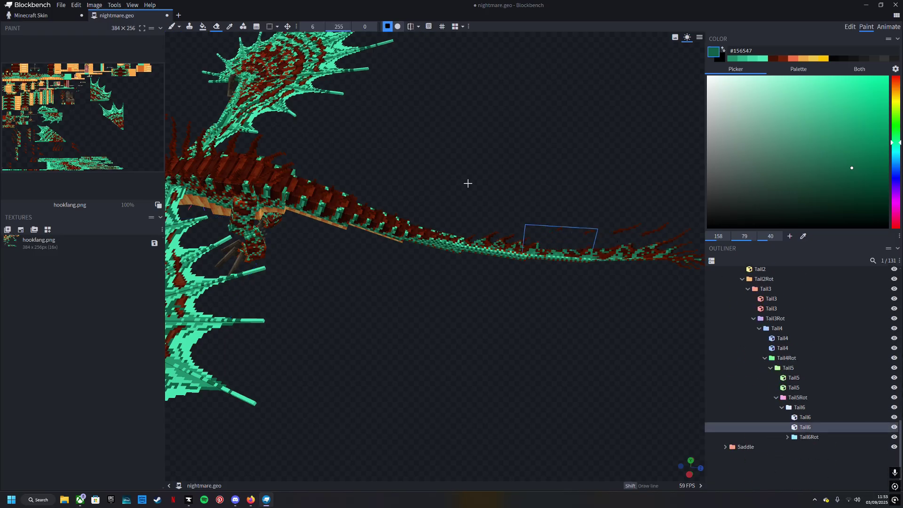
drag(449, 318, 433, 281)
scroll(433, 281, down, 3)
drag(439, 247, 444, 341)
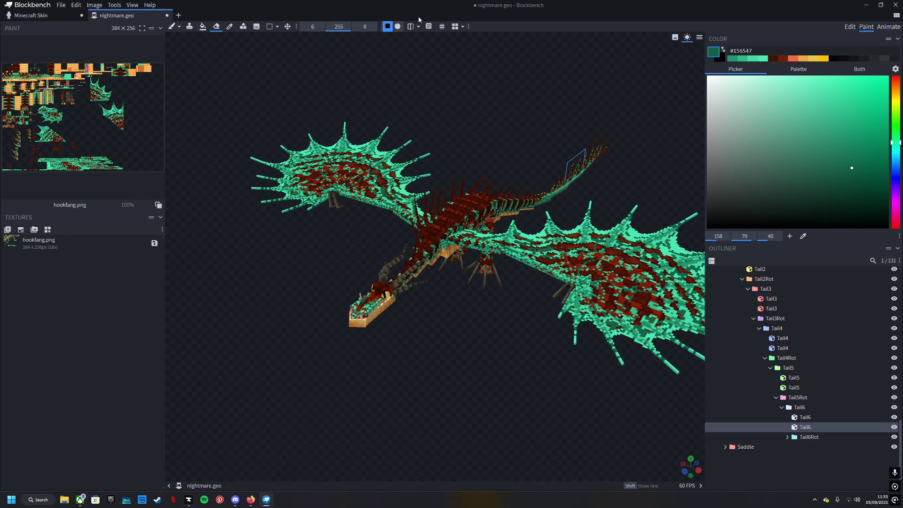
Show then hide the painting grid, enable mirror painting, and inspect the dragon from the front
click(442, 26)
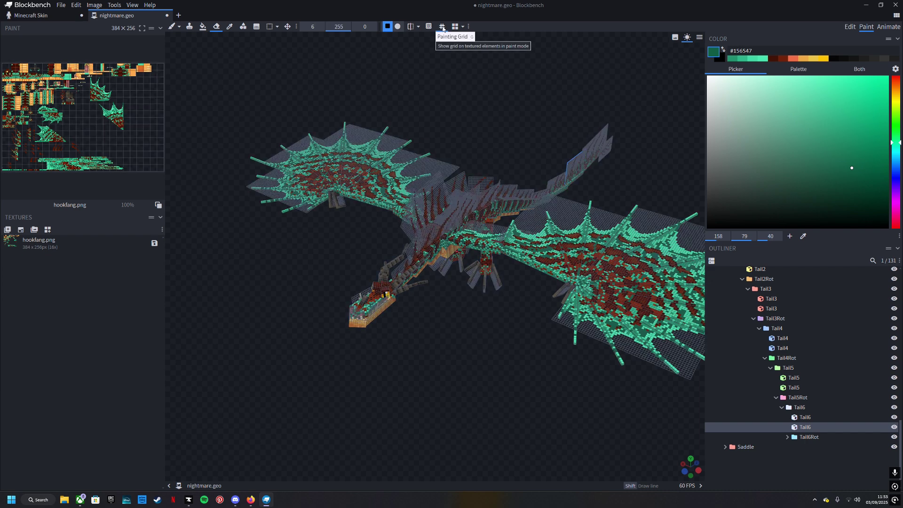
click(442, 26)
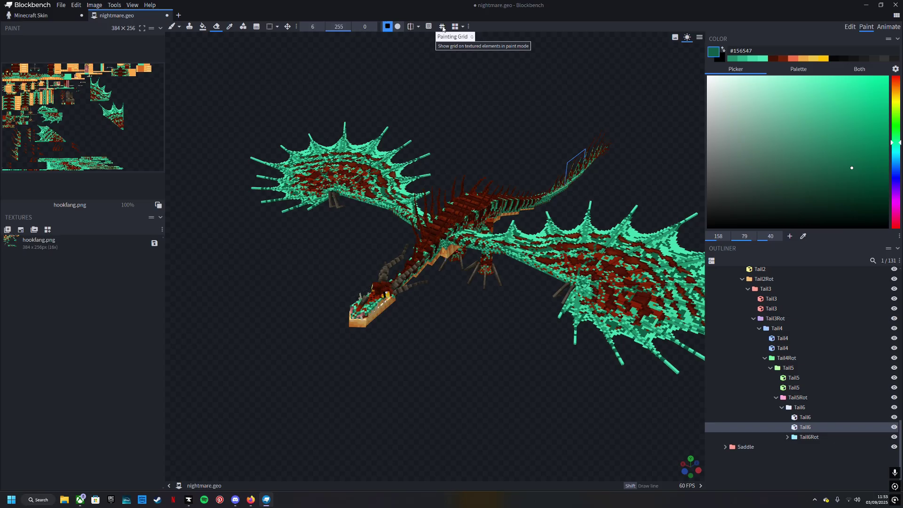
click(411, 26)
click(411, 28)
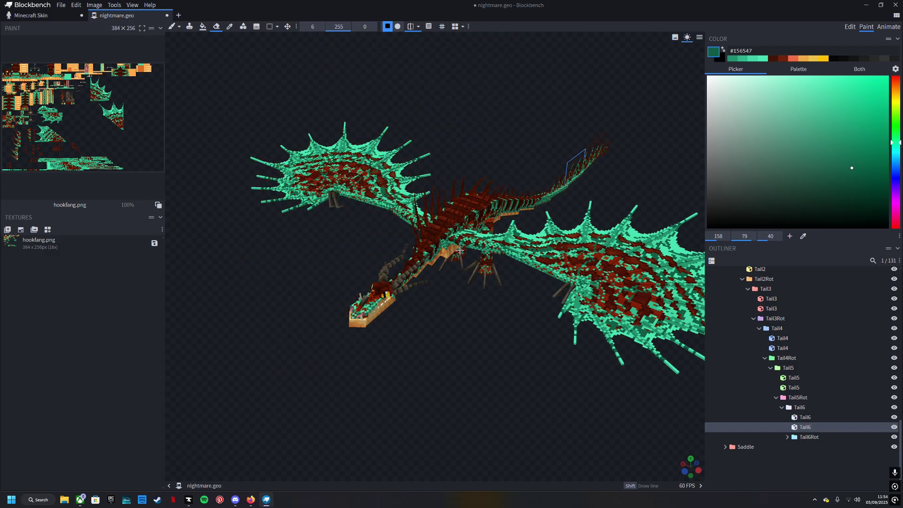
key(KP_1)
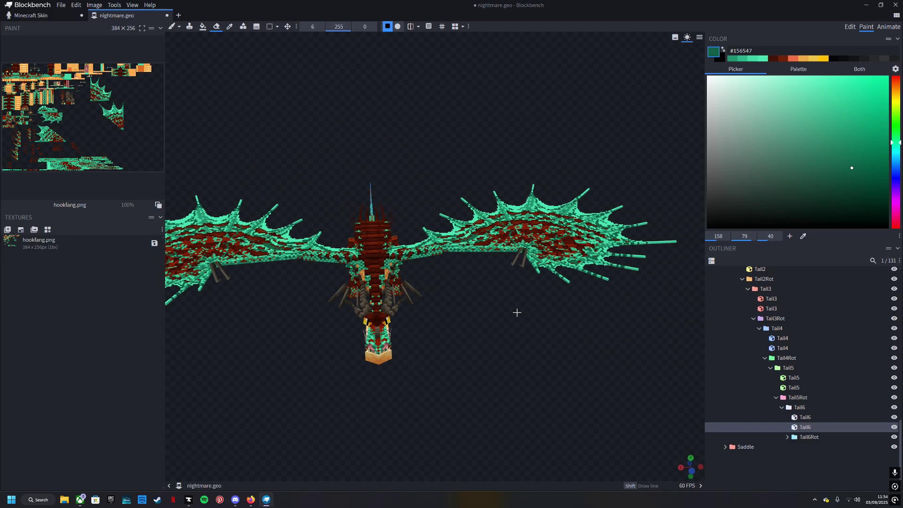
drag(478, 349, 508, 377)
drag(459, 358, 433, 352)
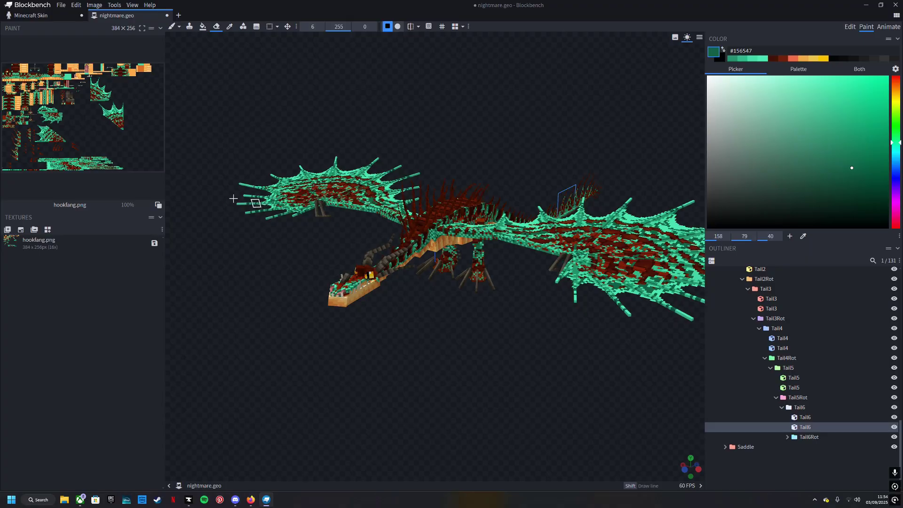
Save hookfang.png as basenightmare.png in tut pack/assets/isleofberk/textures/dragons/nightmare
right_click(66, 243)
click(86, 377)
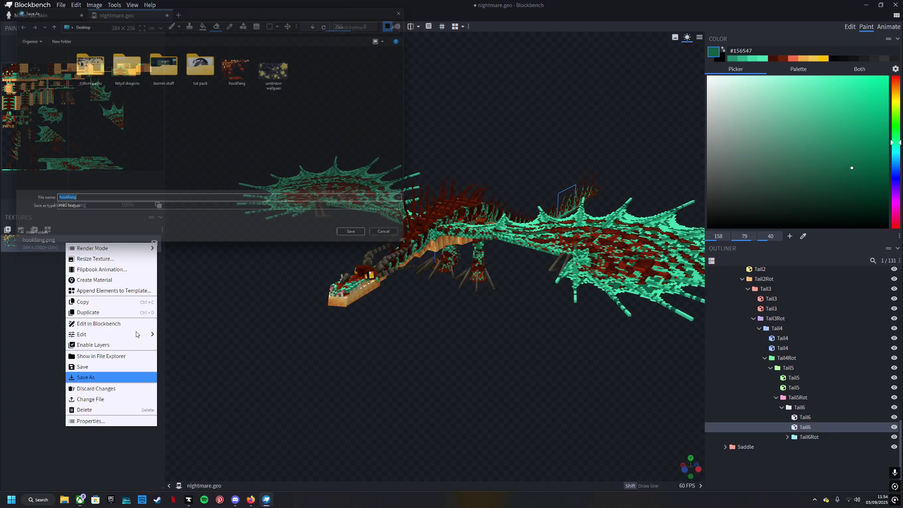
text(basenightmare)
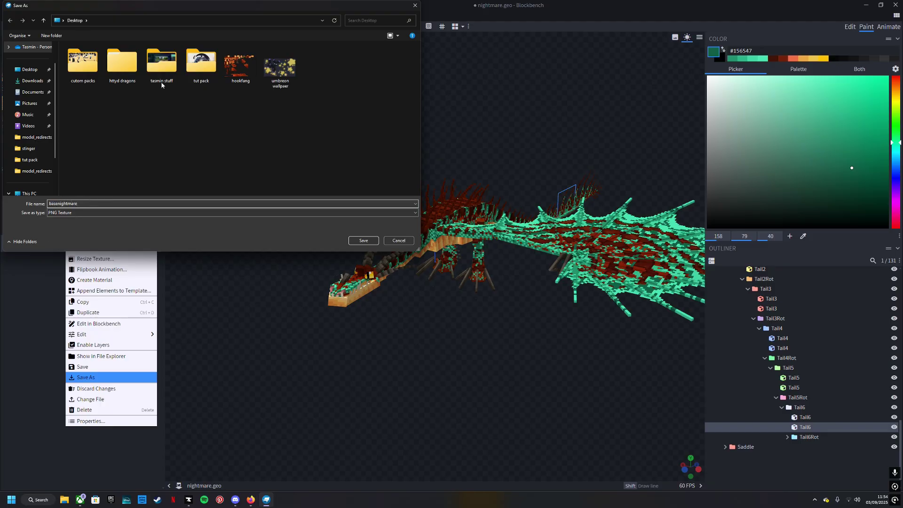
double_click(206, 73)
double_click(88, 66)
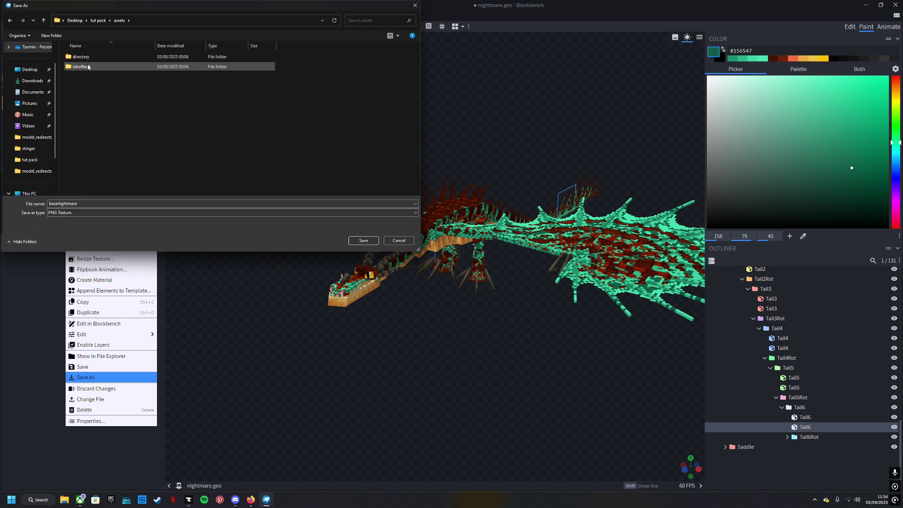
double_click(88, 67)
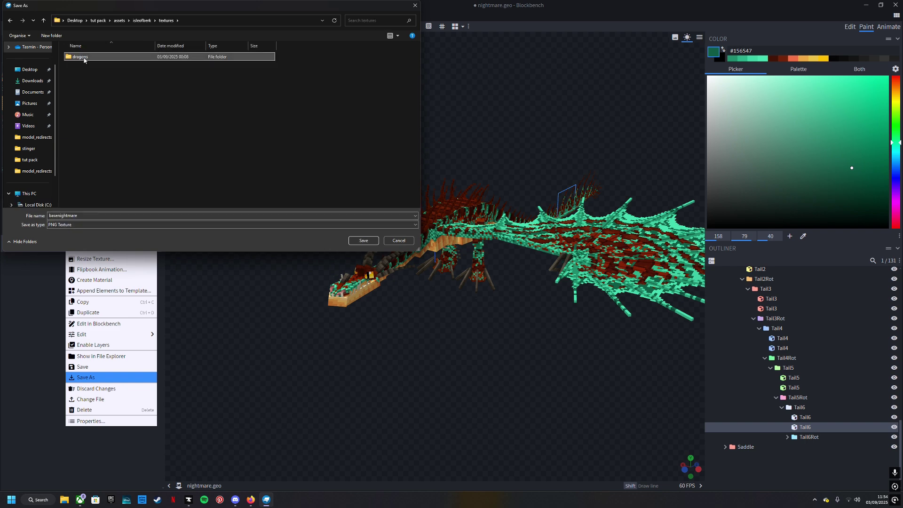
double_click(84, 58)
double_click(84, 66)
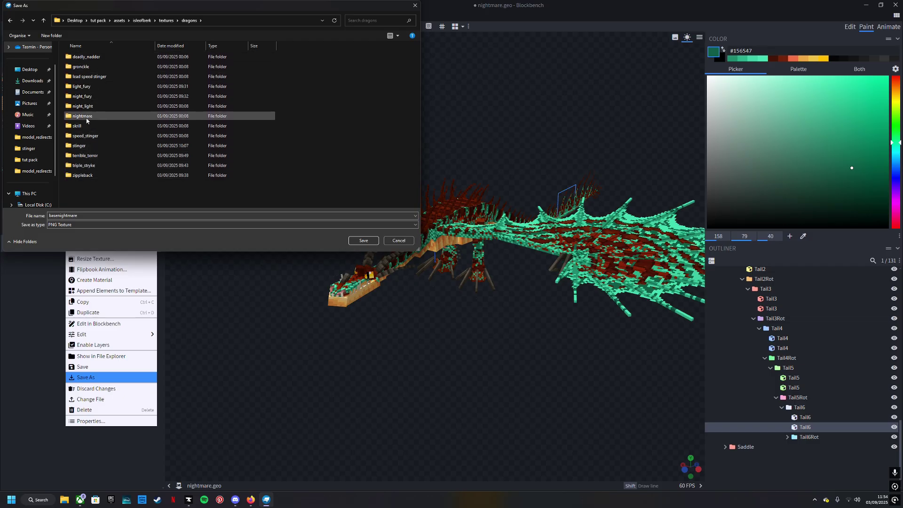
double_click(87, 116)
click(363, 240)
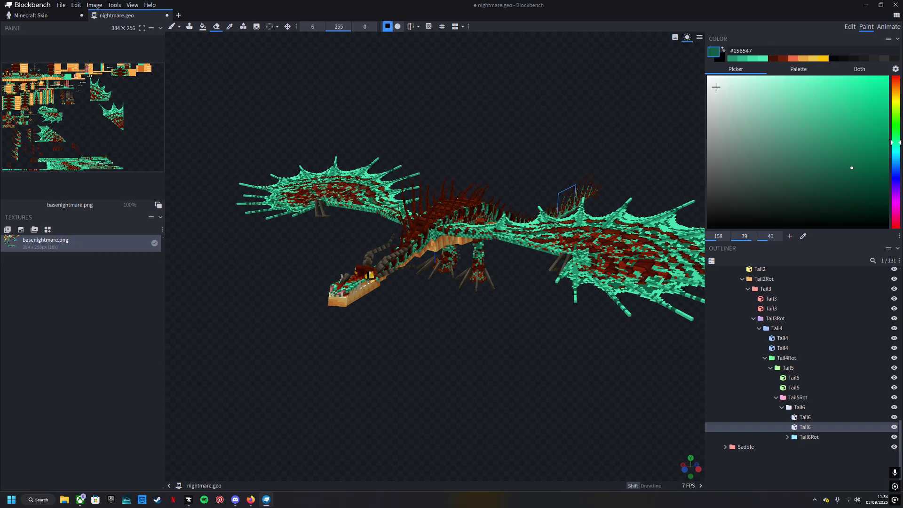
Check the tut pack's nightmare textures folder and the nightmare.geo file in model_redirects
click(865, 5)
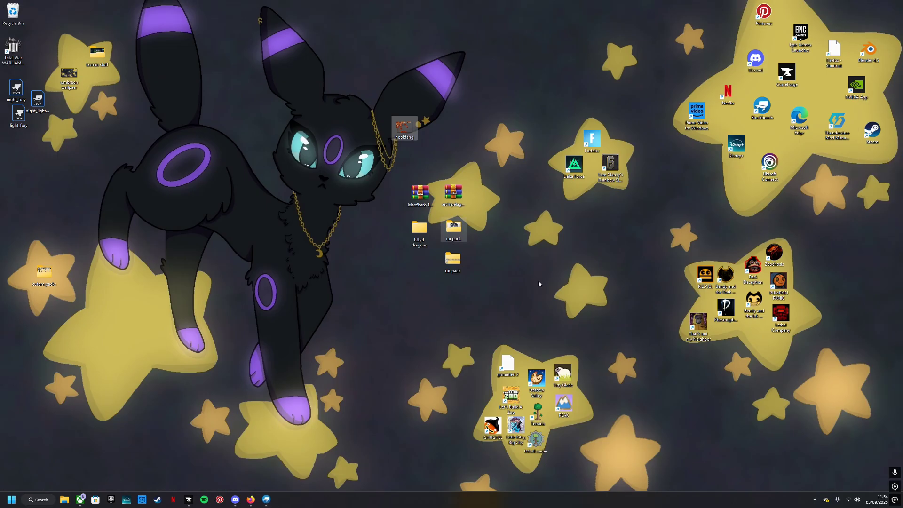
double_click(452, 228)
double_click(362, 323)
double_click(364, 335)
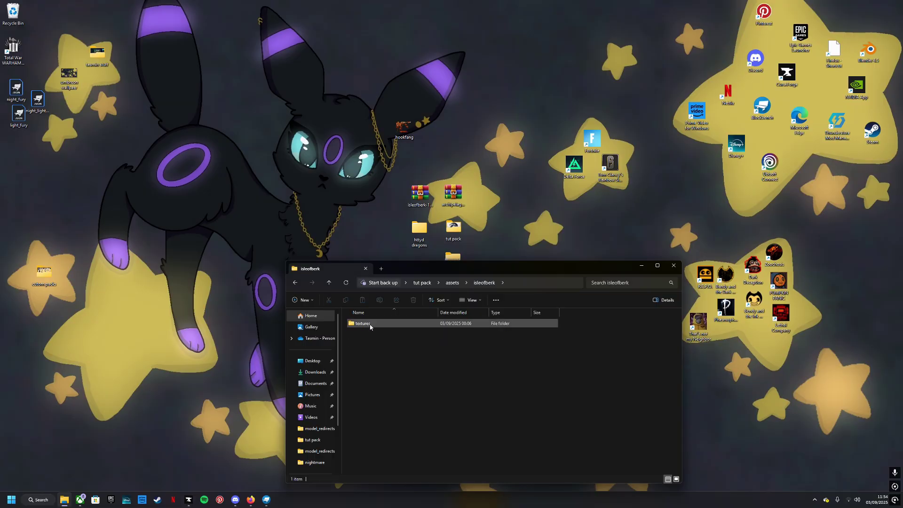
double_click(370, 324)
double_click(370, 324)
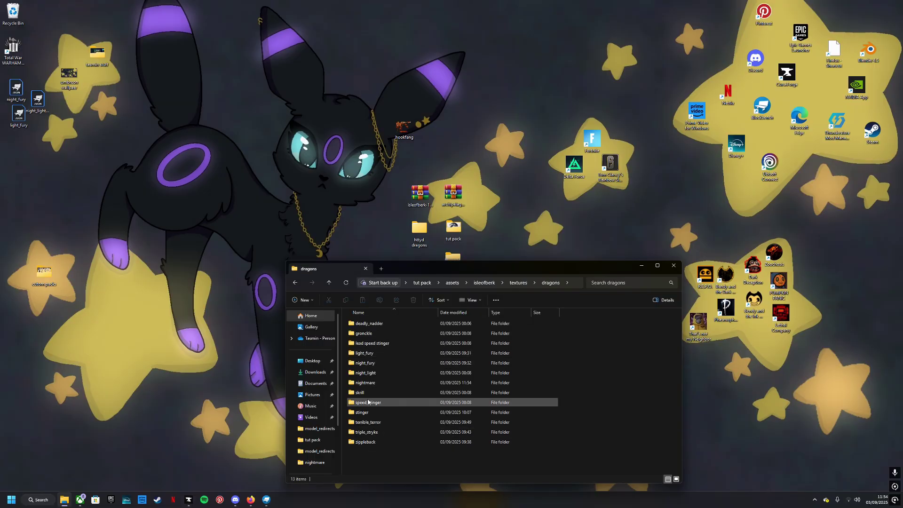
double_click(365, 382)
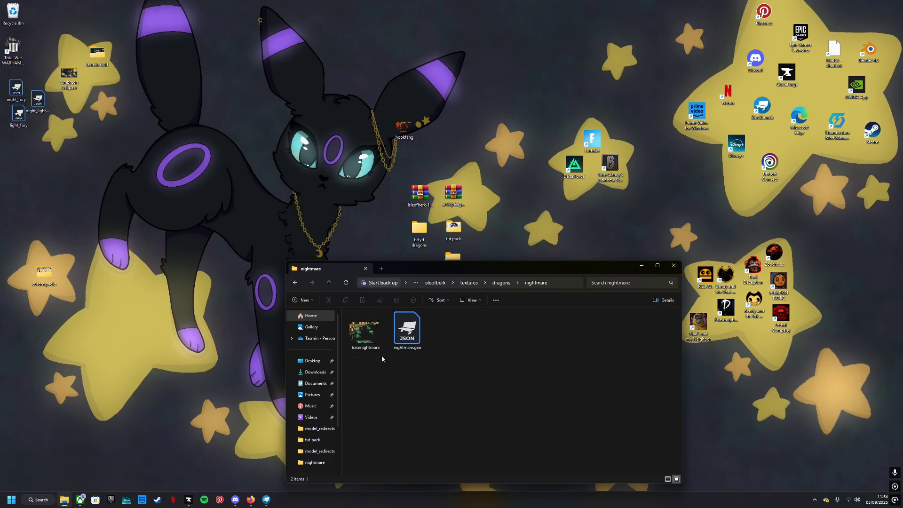
key(alt+Left)
key(alt+Left)
key(alt+Left)
key(alt+Left)
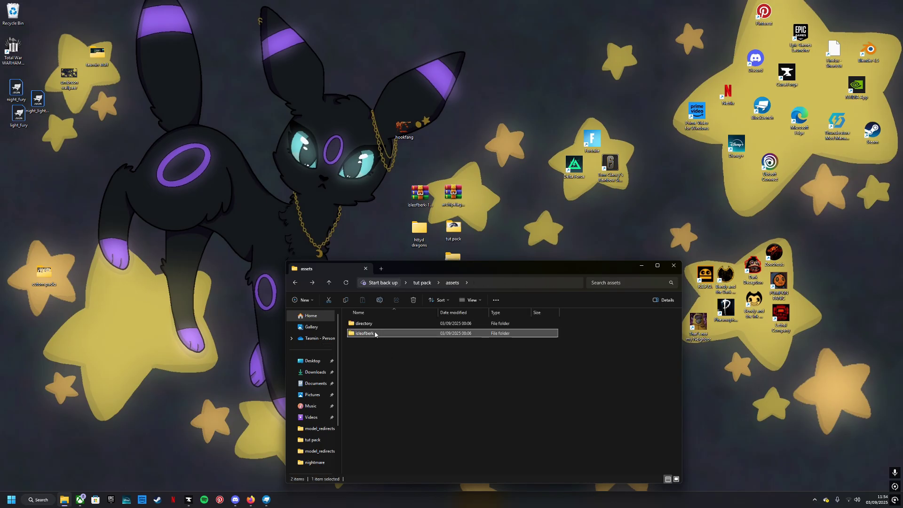
double_click(371, 323)
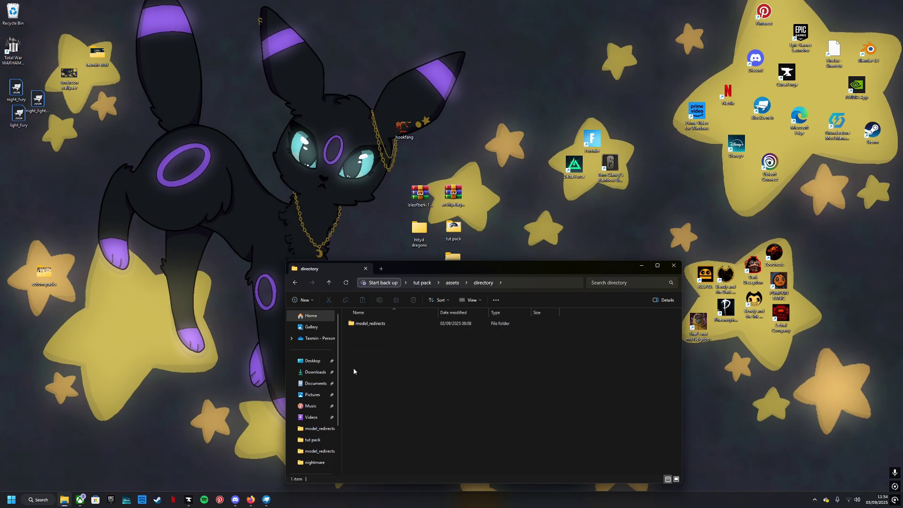
double_click(380, 324)
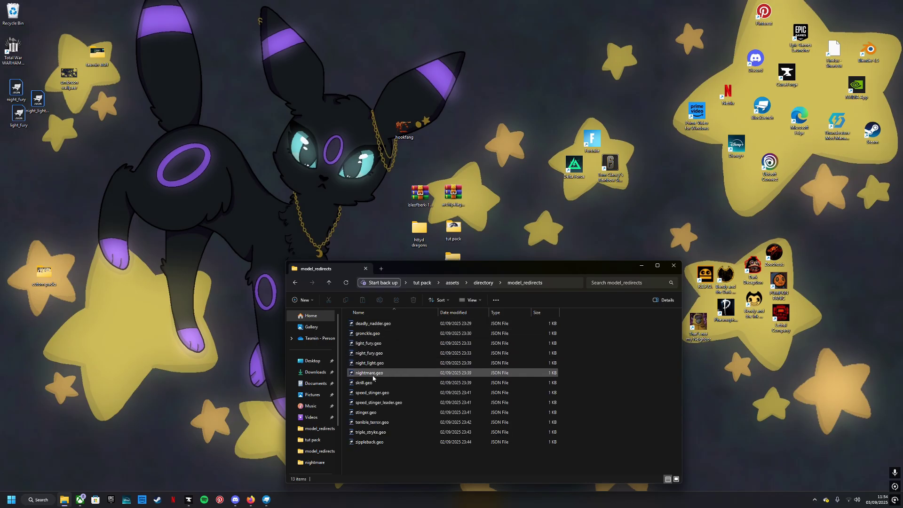
click(373, 376)
right_click(376, 374)
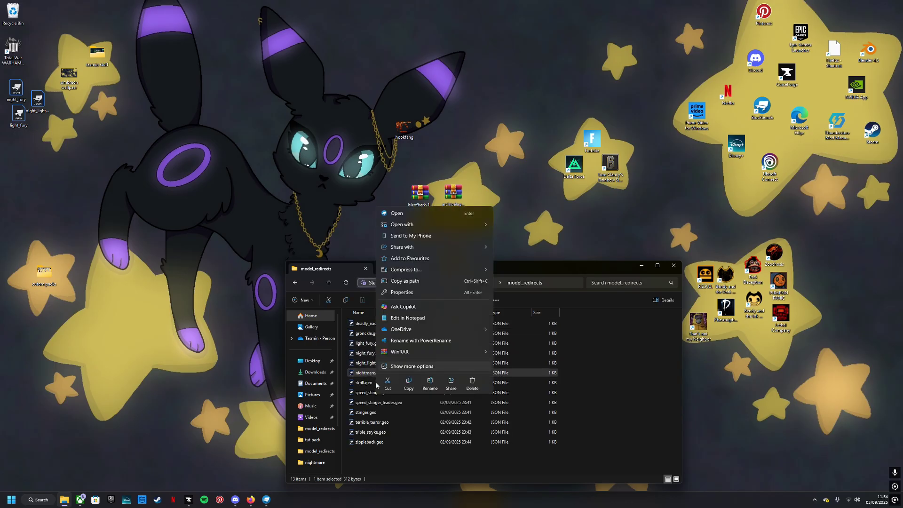
click(255, 378)
key(alt+Left)
key(alt+Left)
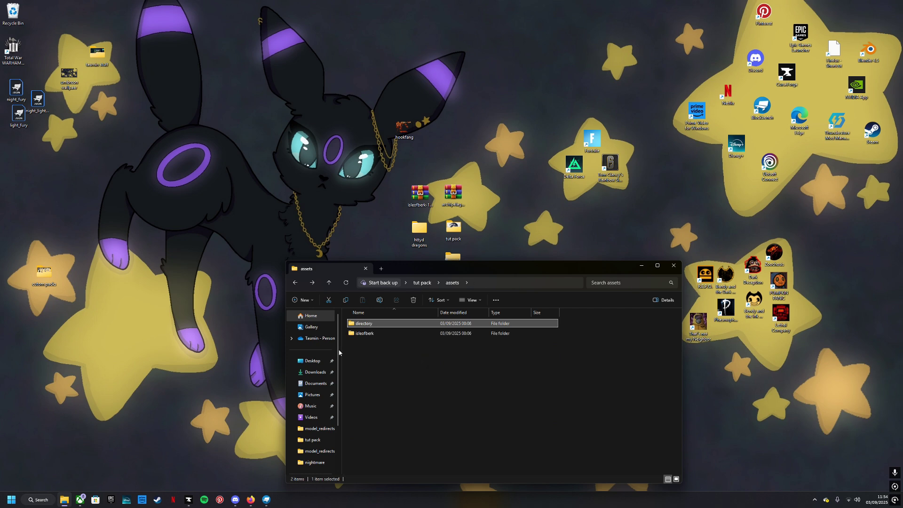
Copy sunburst from httyd dragons\light furies into the tut pack's dragons\light_fury textures folder
click(453, 257)
double_click(419, 229)
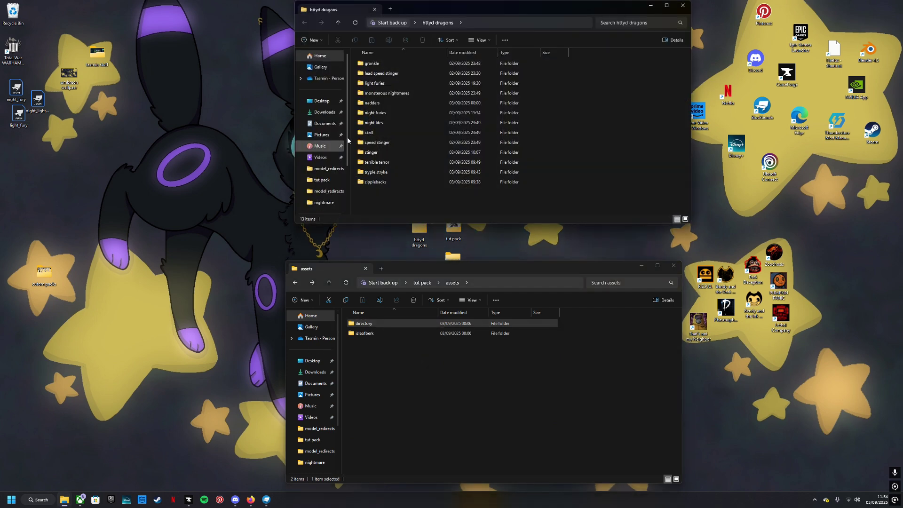
click(383, 85)
double_click(383, 85)
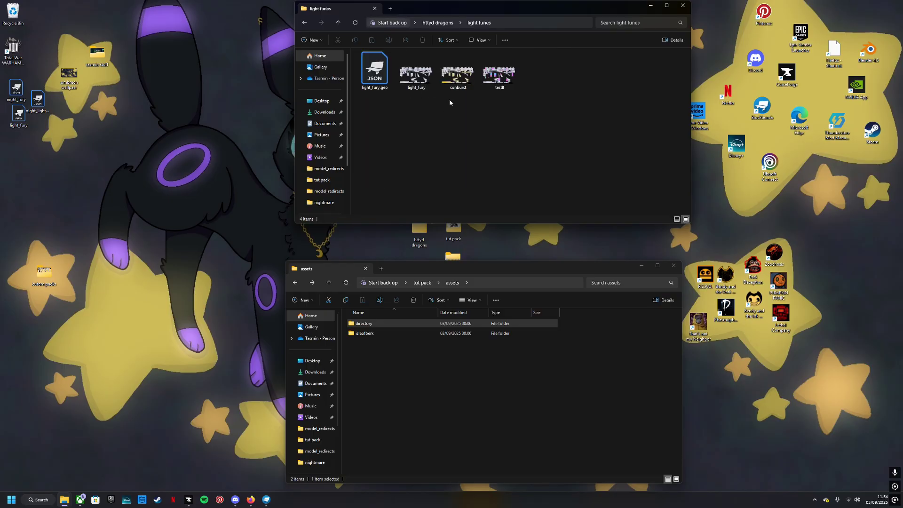
click(454, 85)
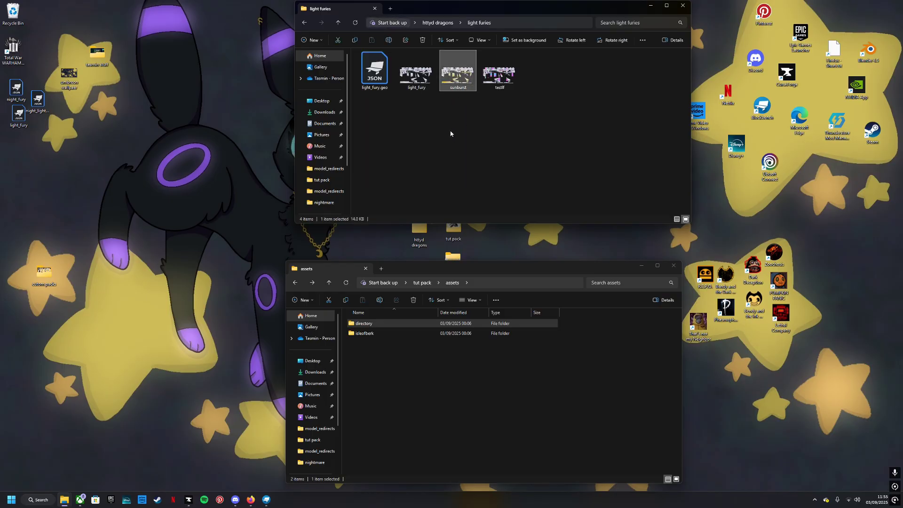
key(ctrl+c)
double_click(365, 333)
double_click(365, 324)
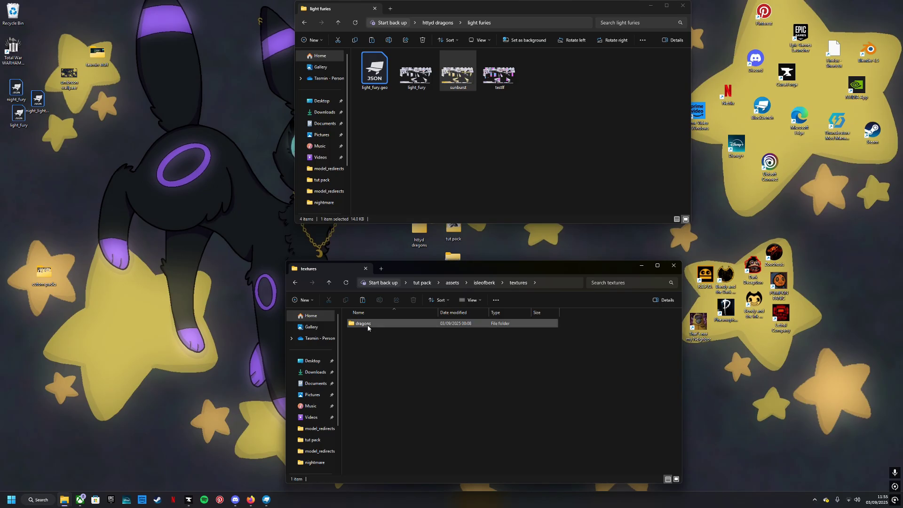
double_click(367, 325)
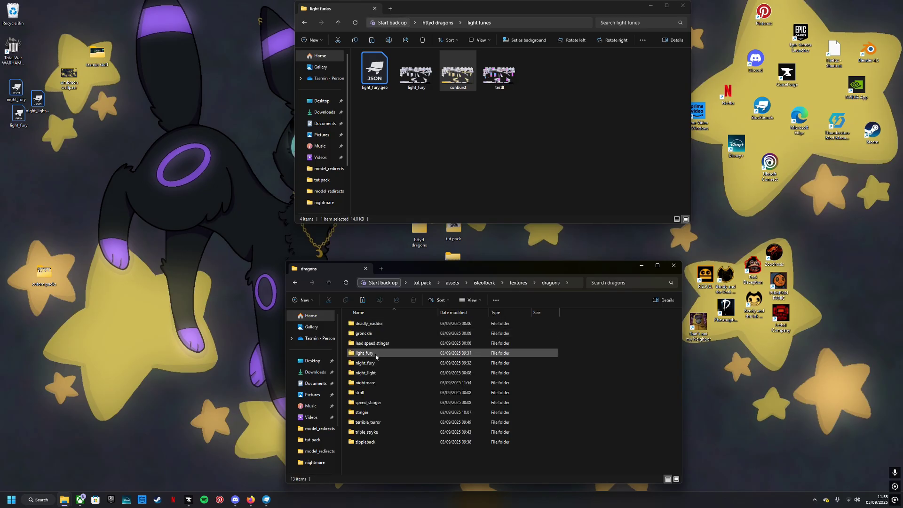
double_click(371, 353)
key(ctrl+v)
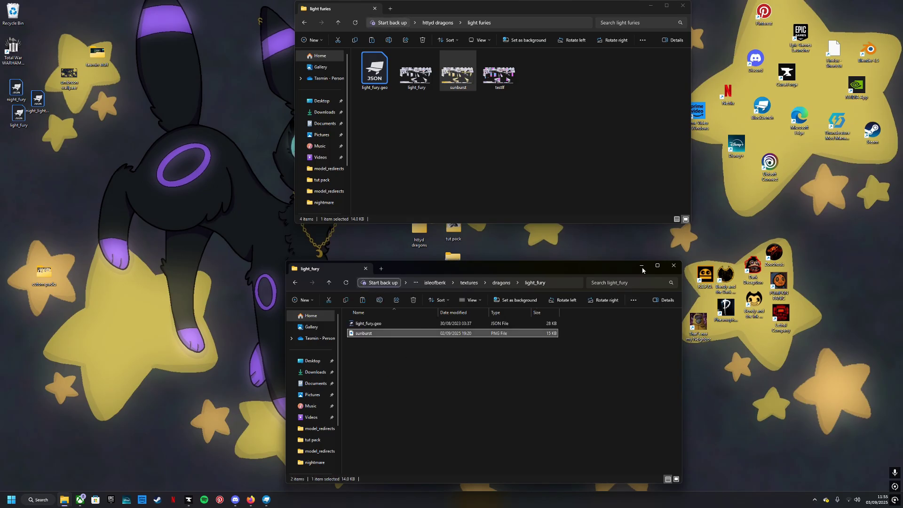
Return to directory\model_redirects and bring up the options for light_fury.geo
click(683, 6)
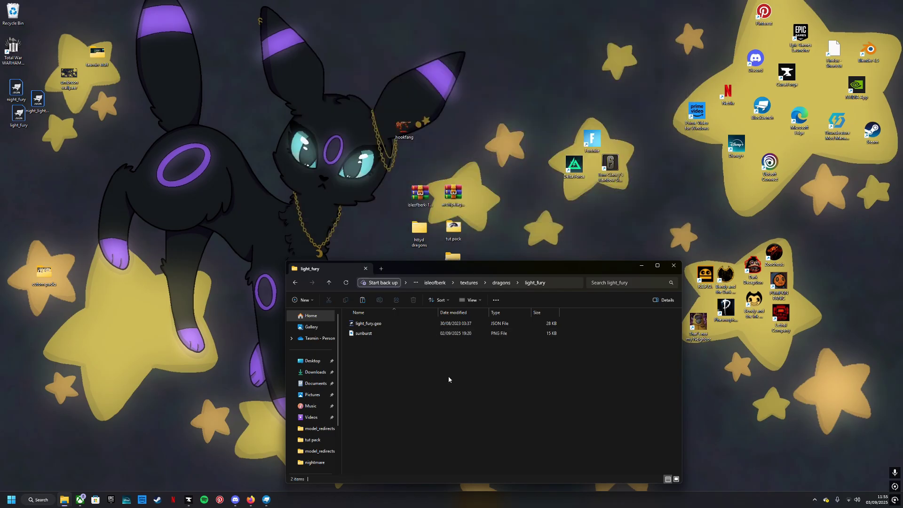
key(alt+Left)
key(alt+Left)
key(alt+Left)
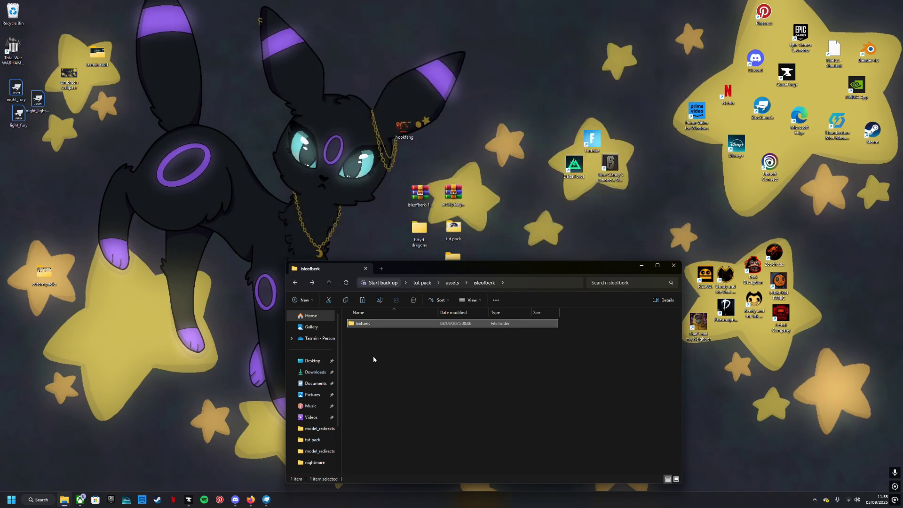
key(alt+Left)
double_click(364, 323)
double_click(365, 324)
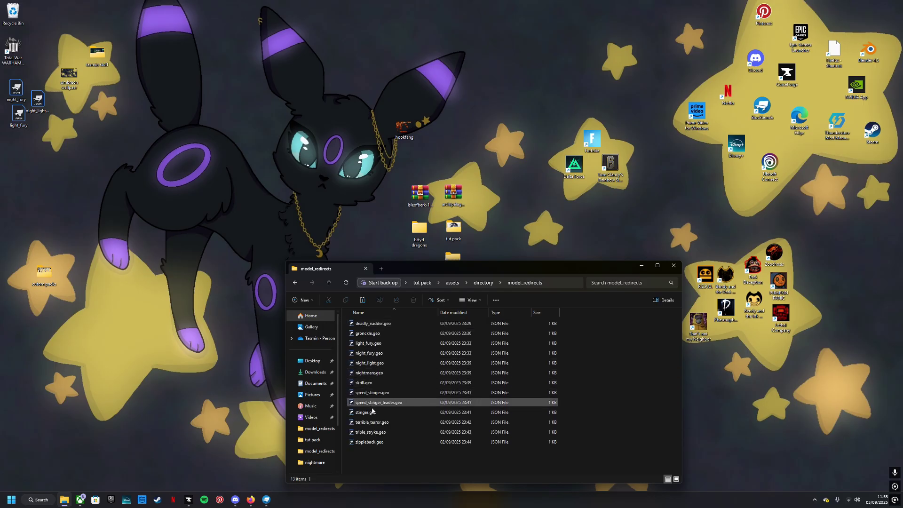
click(373, 343)
right_click(373, 345)
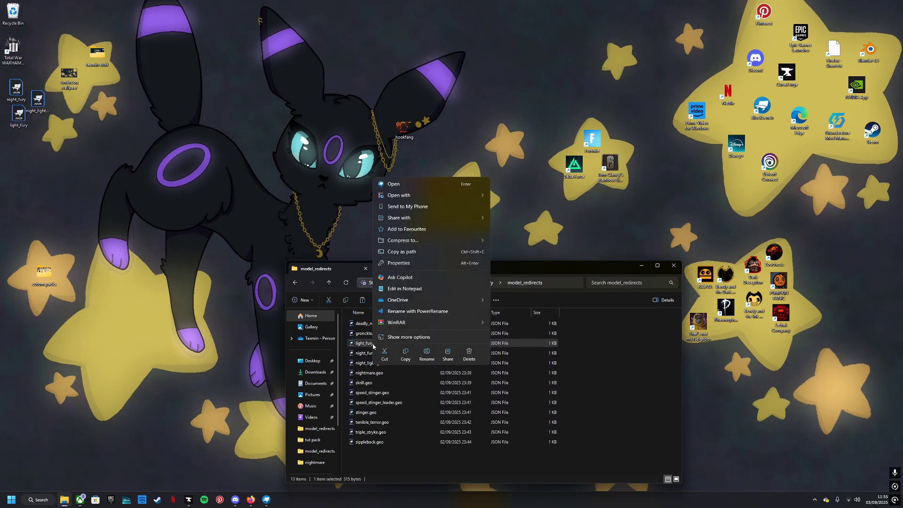
Duplicate the redirect block and rename the second entry from baselightfury to sunburst
mouse_move(479, 198)
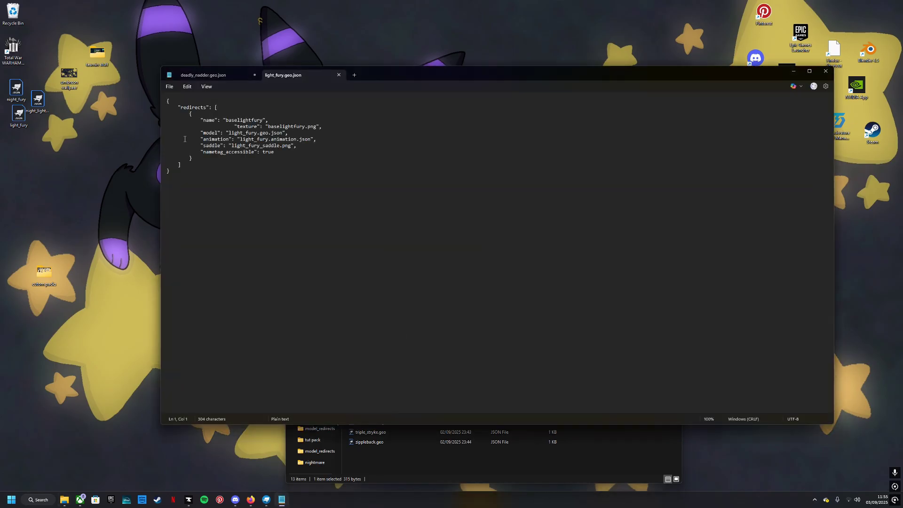
drag(164, 102, 177, 178)
click(179, 182)
key(ctrl+v)
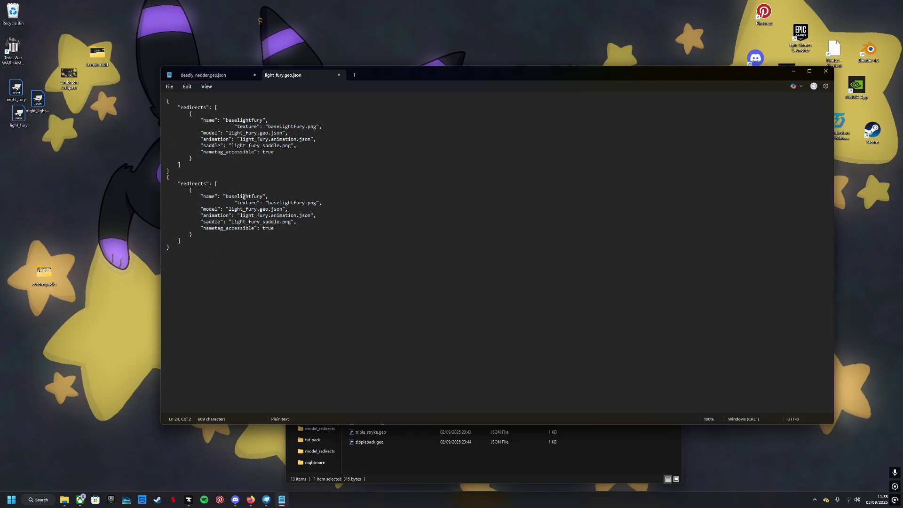
drag(226, 197, 263, 199)
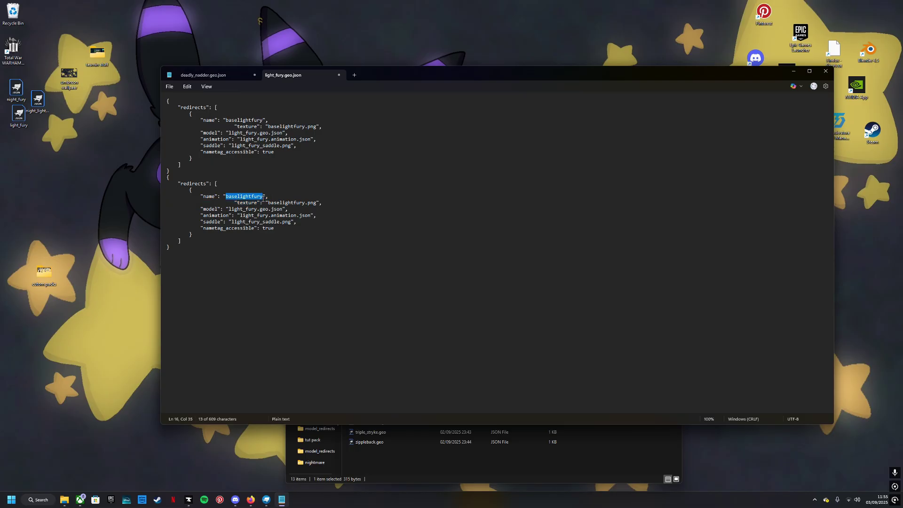
text(sunburst)
Browse to the tut pack's light_fury textures folder to check the sunburst texture's name
click(464, 463)
double_click(384, 383)
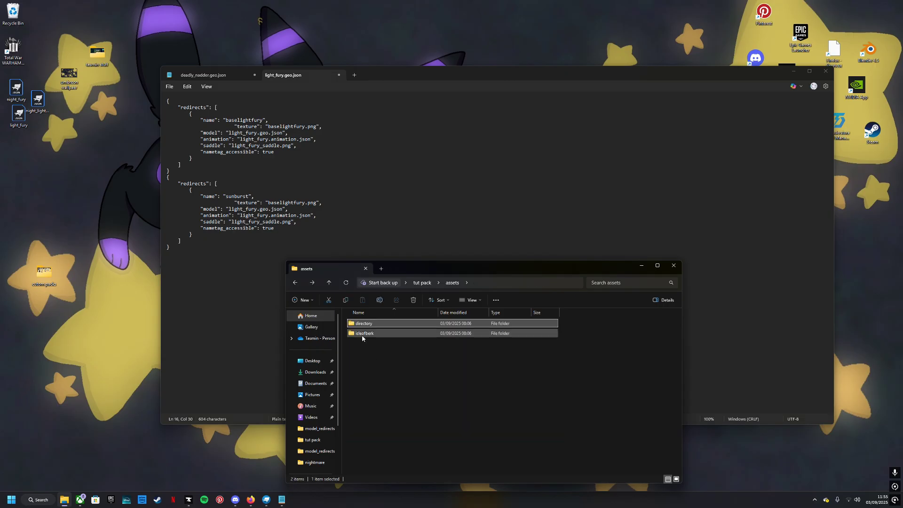
double_click(362, 334)
double_click(364, 324)
double_click(365, 325)
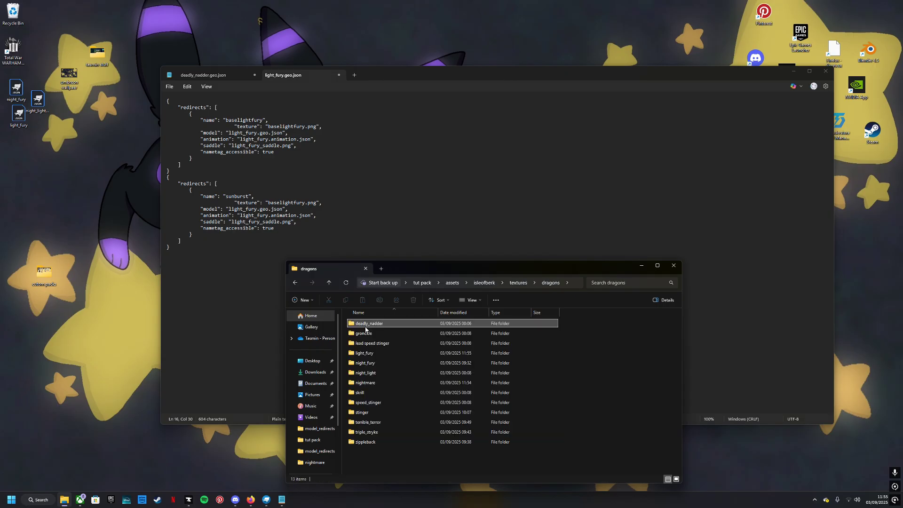
double_click(364, 353)
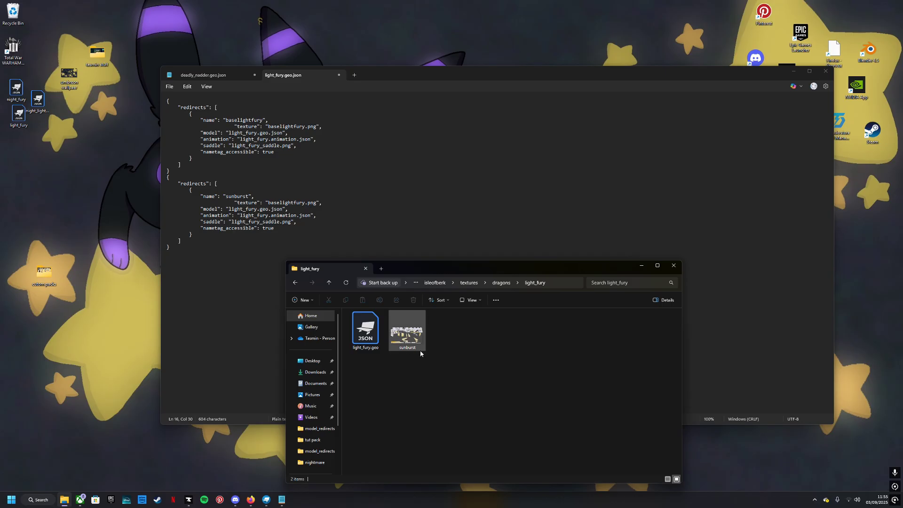
Change the second entry's texture value to sunburst and save light_fury.geo.json
click(319, 254)
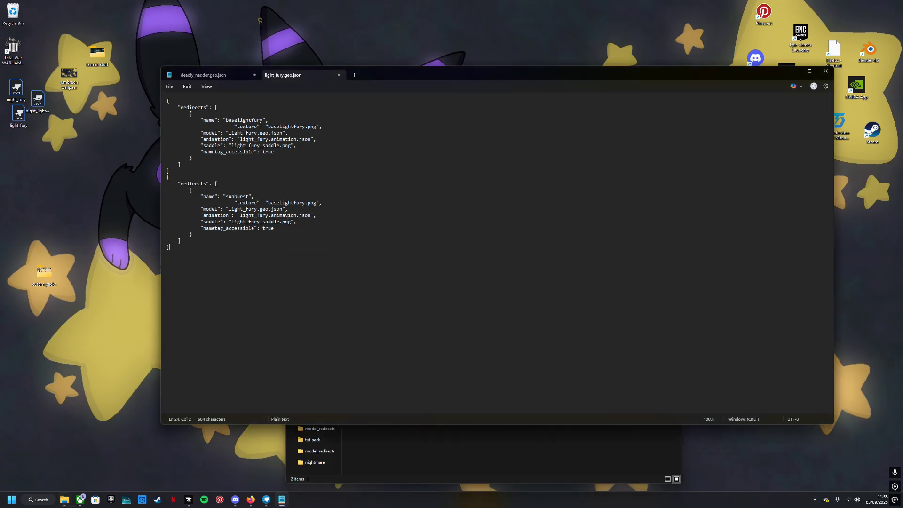
drag(268, 203, 306, 204)
text(sunburst)
click(425, 427)
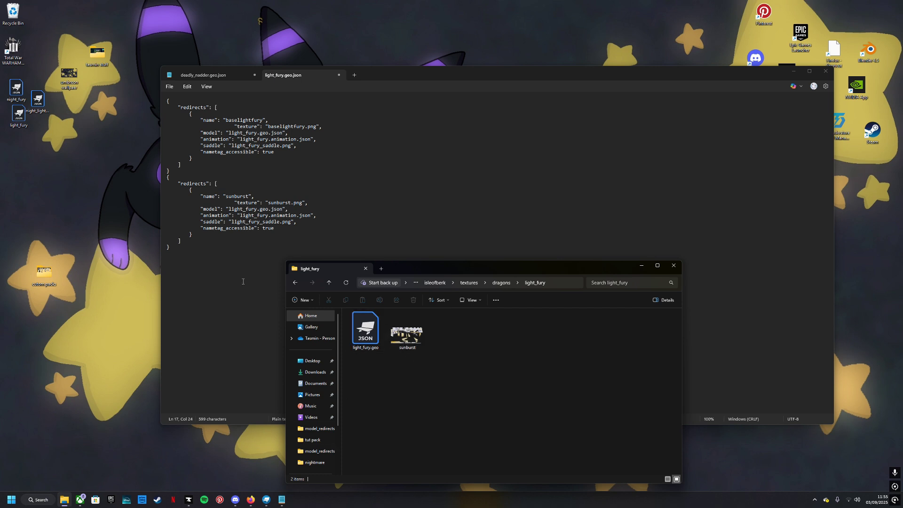
click(263, 256)
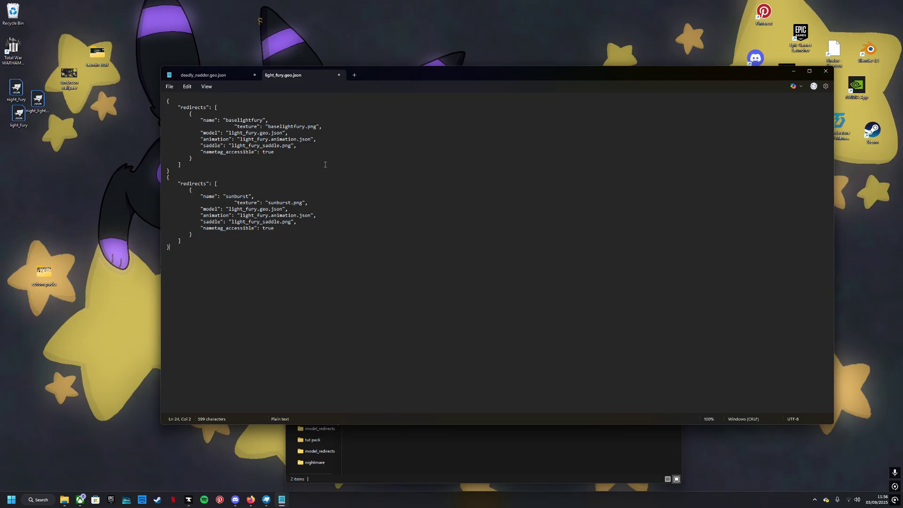
click(170, 86)
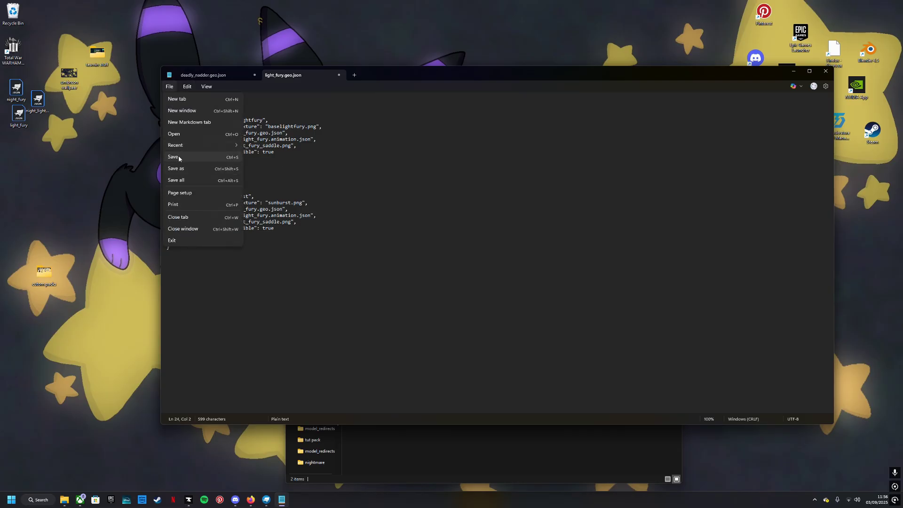
click(193, 151)
Close the notes file and the tut pack Explorer window
click(825, 71)
key(alt+Left)
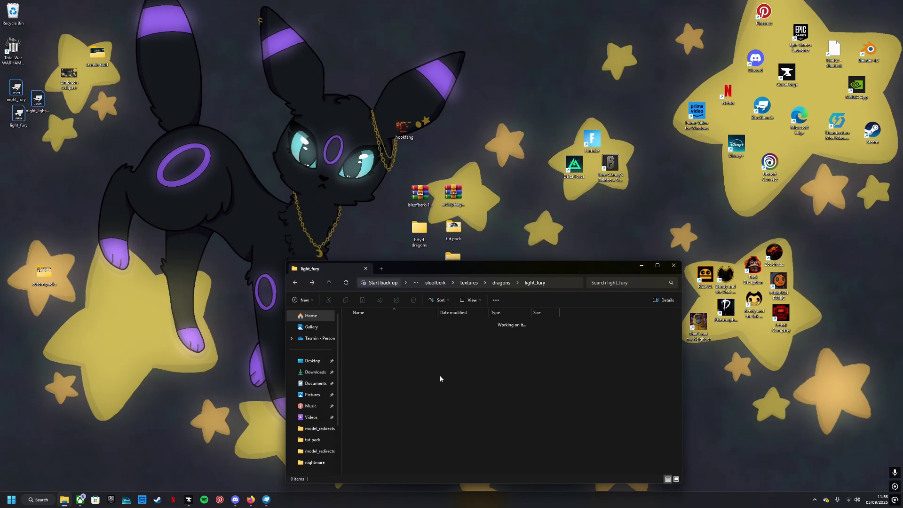
key(alt+Left)
key(alt+Left)
key(alt+Left)
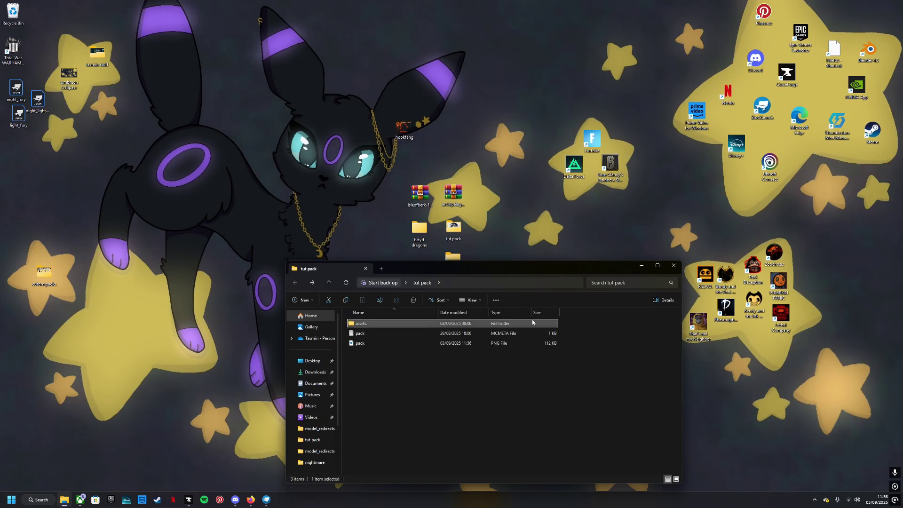
click(673, 266)
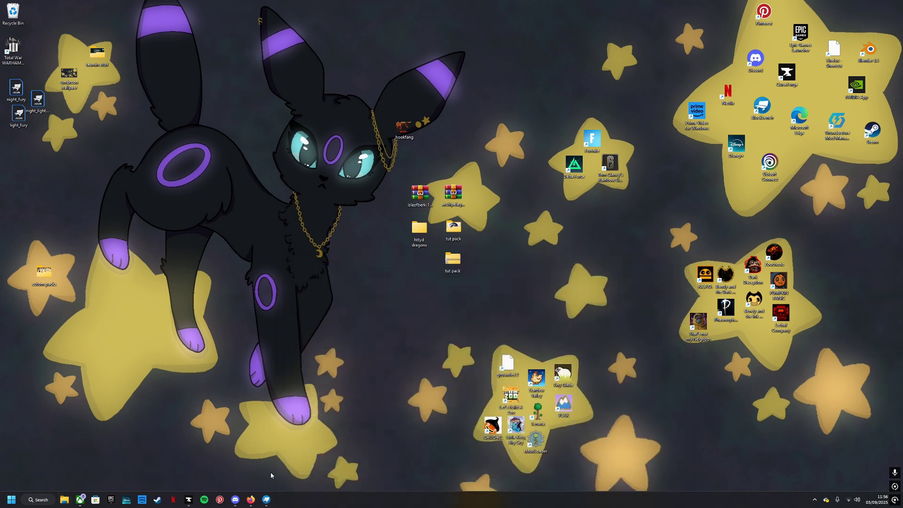
Open the test pack profile's folder from CurseForge and go into resourcepacks
click(193, 498)
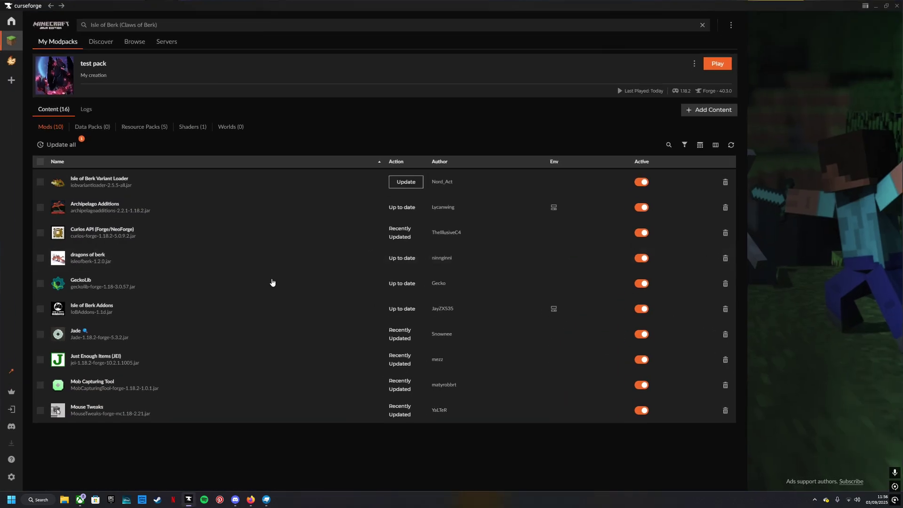
click(695, 63)
click(648, 114)
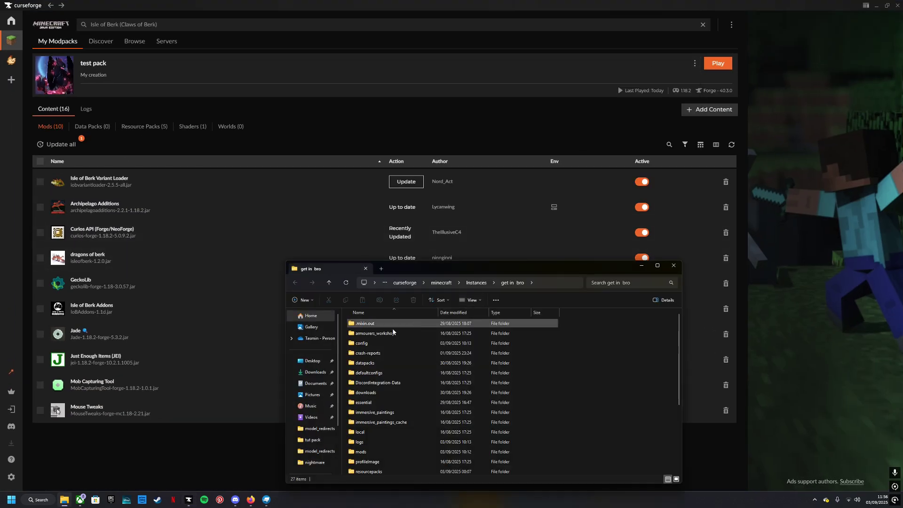
double_click(368, 471)
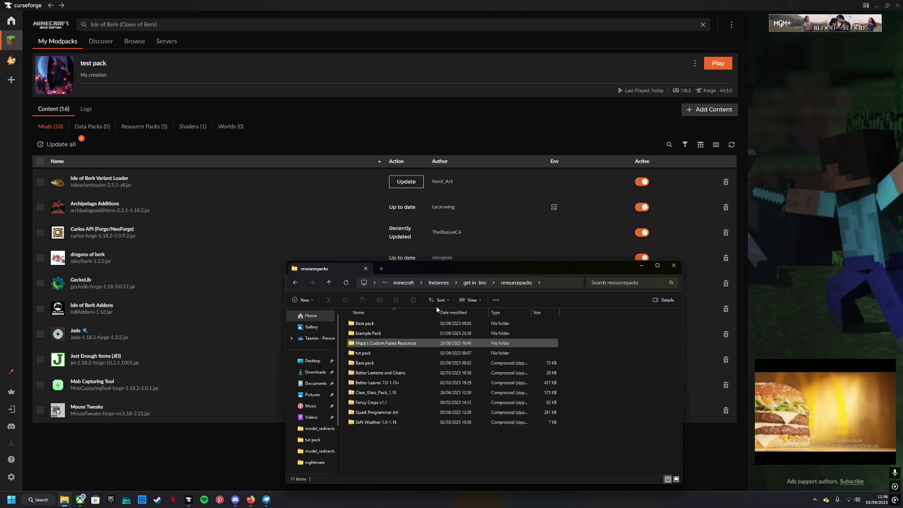
Copy the desktop tut pack into resourcepacks, replacing the existing files, then return to CurseForge
click(877, 5)
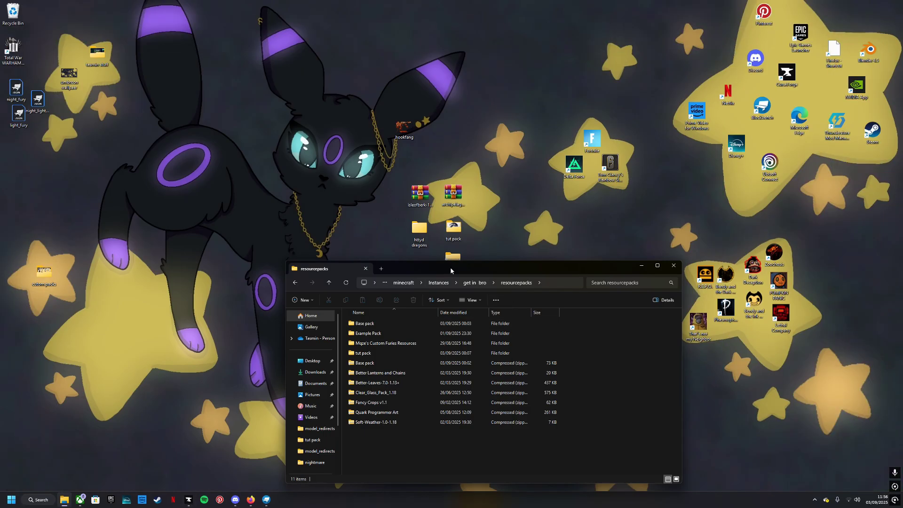
drag(450, 271, 696, 199)
click(453, 228)
key(ctrl+c)
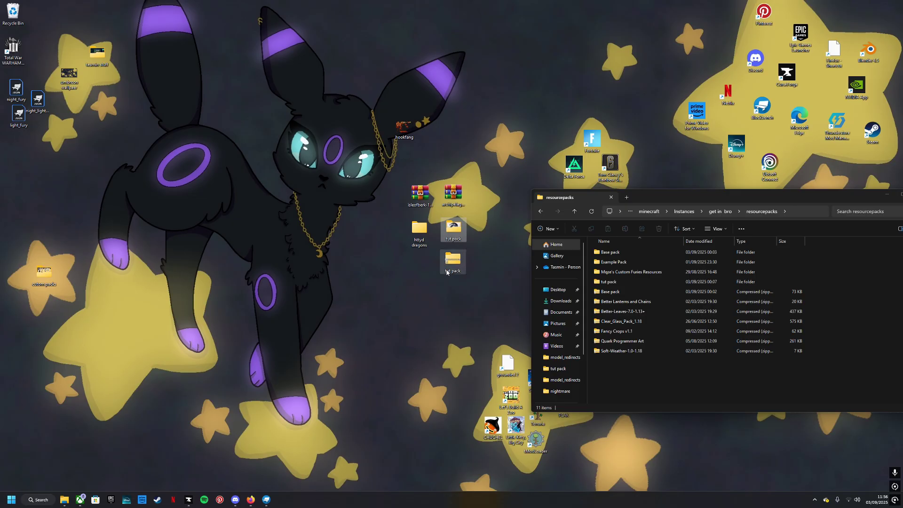
click(626, 380)
key(ctrl+v)
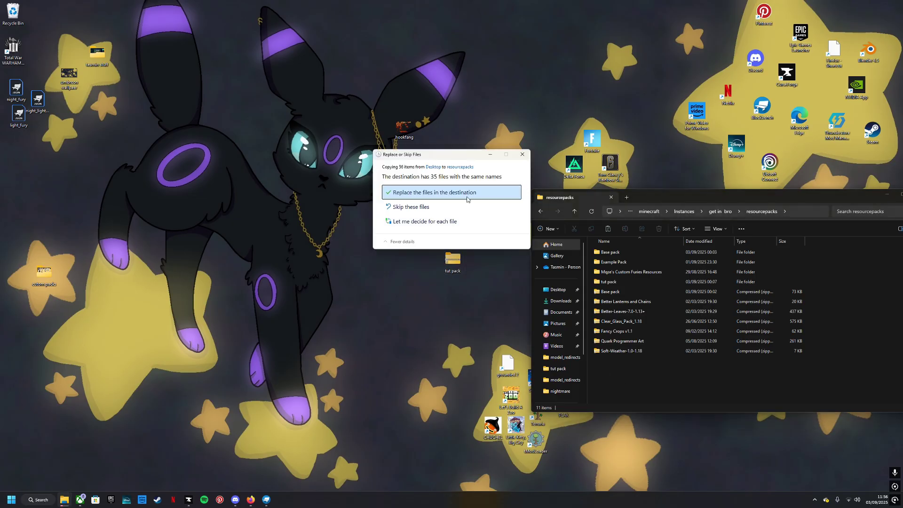
click(465, 193)
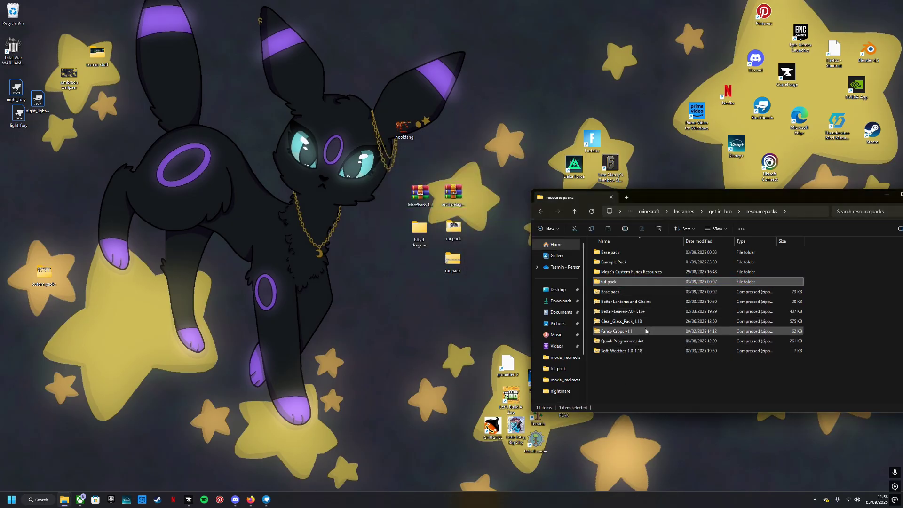
drag(664, 199, 338, 185)
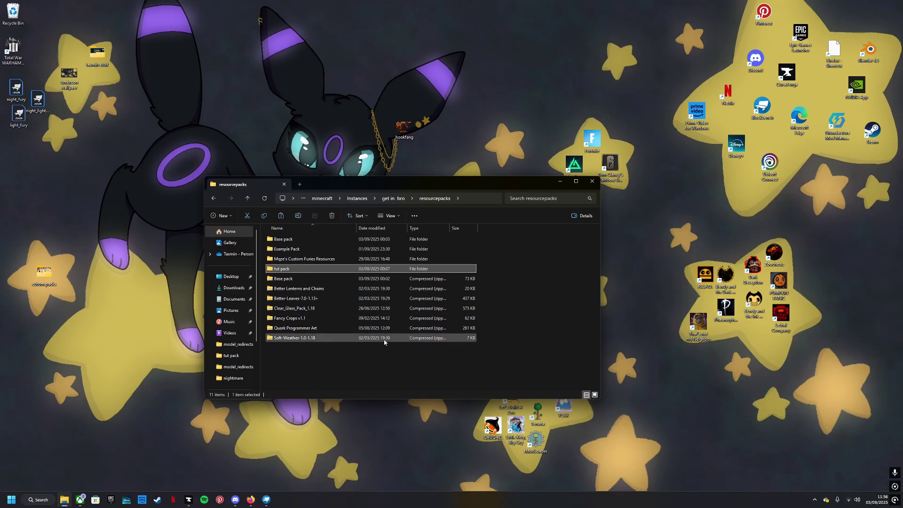
click(592, 181)
click(189, 500)
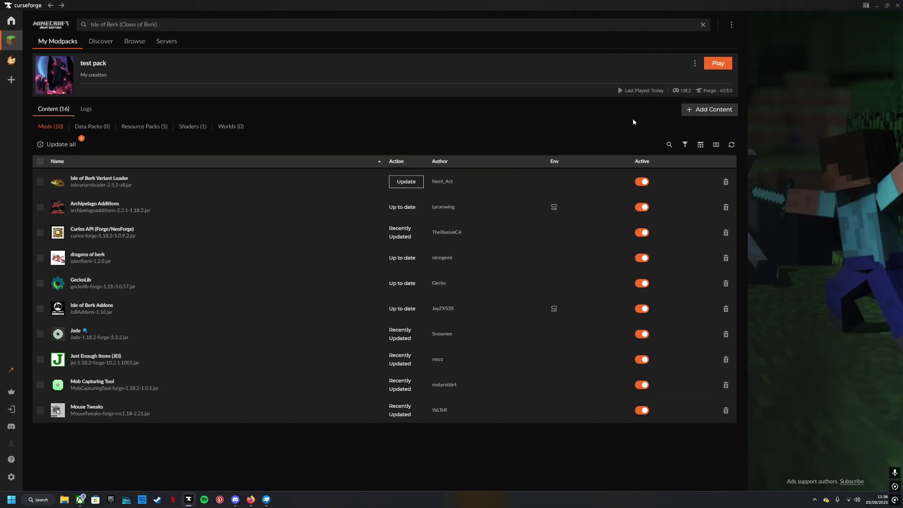
Launch the test pack and verify tut pack is enabled at the top of the resource packs
click(717, 63)
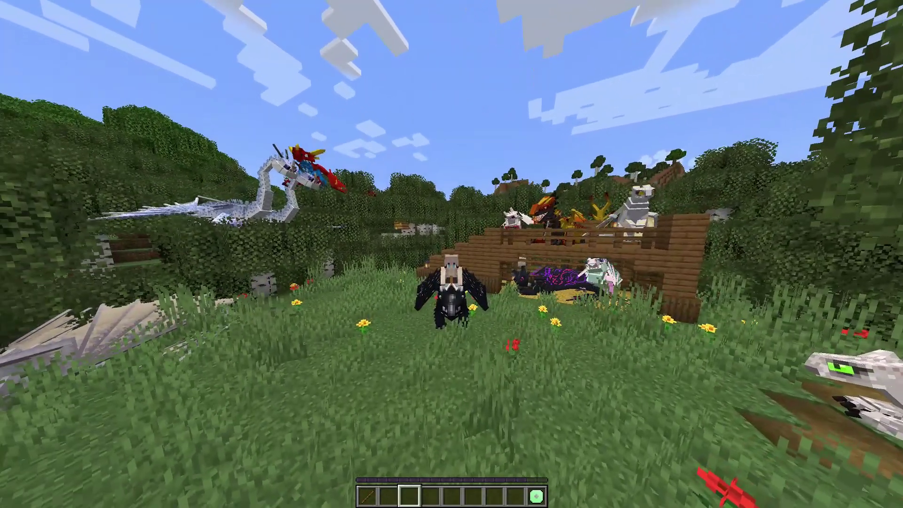
key(Escape)
click(402, 224)
click(402, 225)
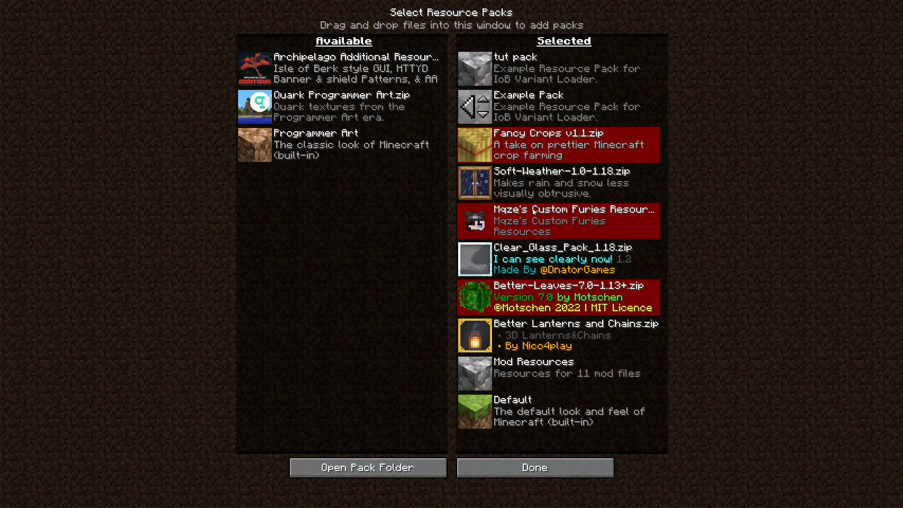
key(Escape)
click(451, 281)
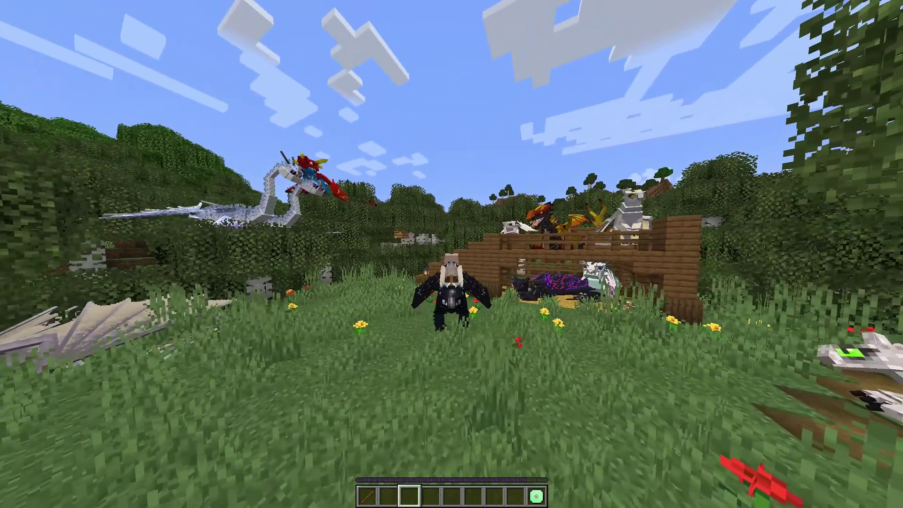
Dismount the Night Fury and order it to sit with the stick
key(F5)
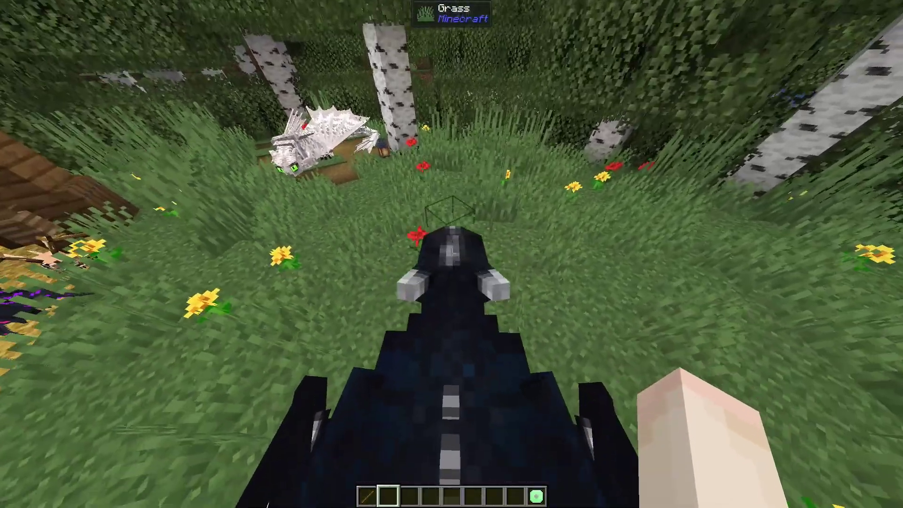
key(shift)
key(1)
right_click(451, 254)
key(3)
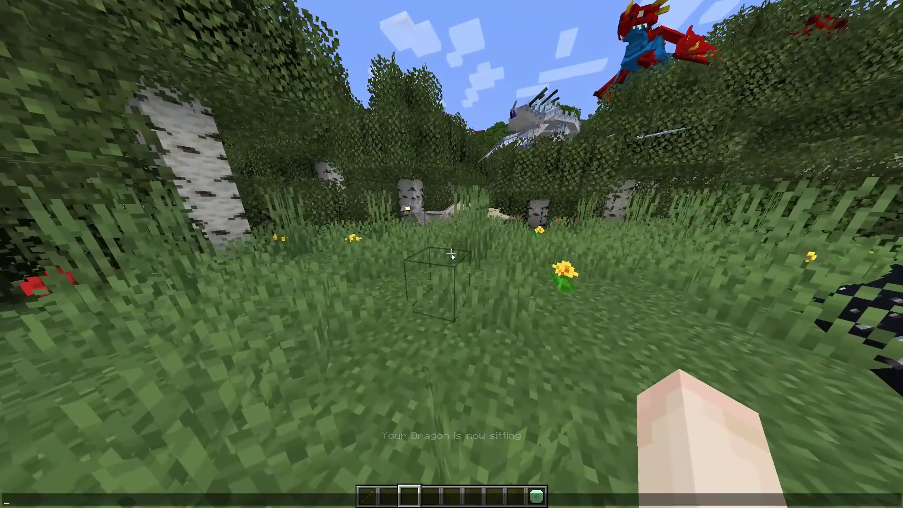
Recall the previous summon command and change the dragon id to monstrous_nightmare
key(t)
key(Up)
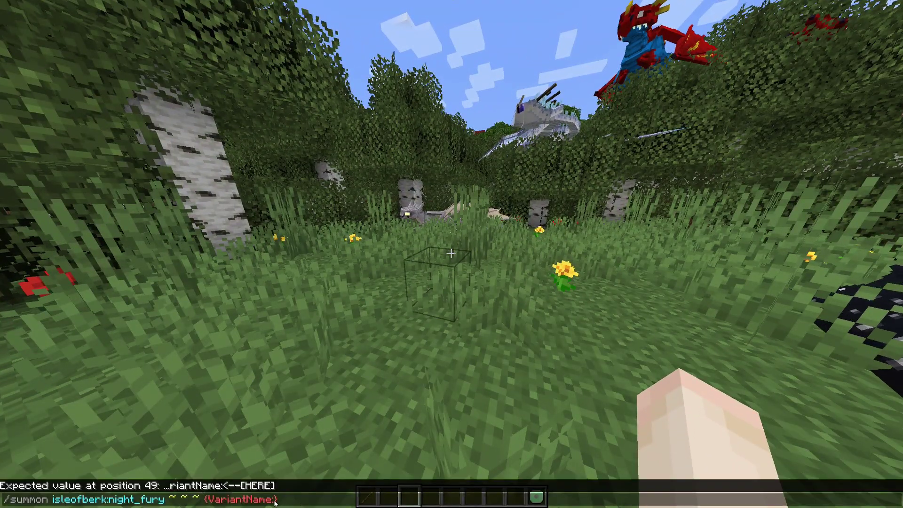
key(Left)
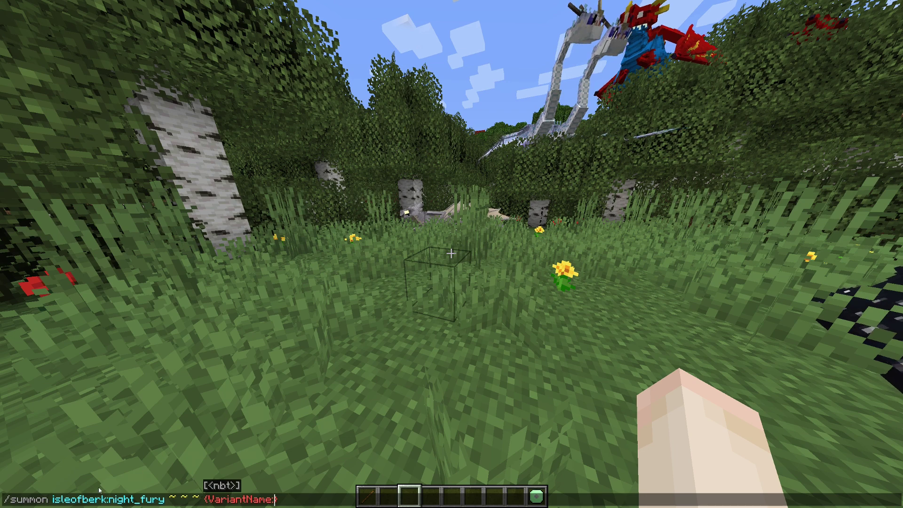
click(165, 501)
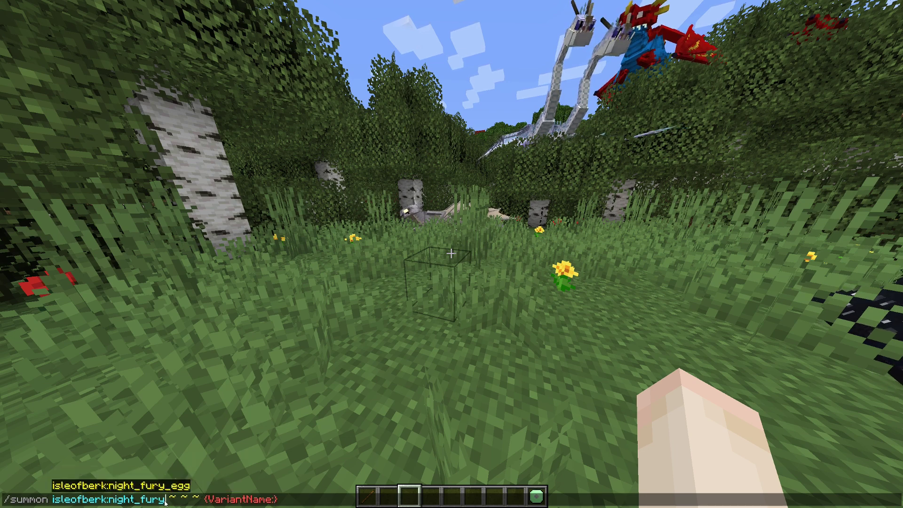
key(BackSpace)
key(BackSpace)
key(BackSpace)
key(BackSpace)
key(BackSpace)
key(BackSpace)
key(BackSpace)
key(BackSpace)
key(BackSpace)
key(BackSpace)
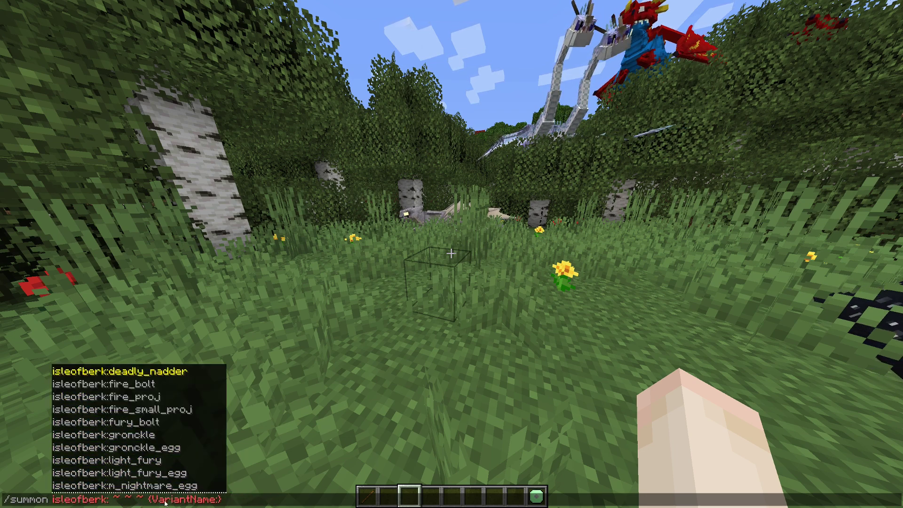
text(nigh)
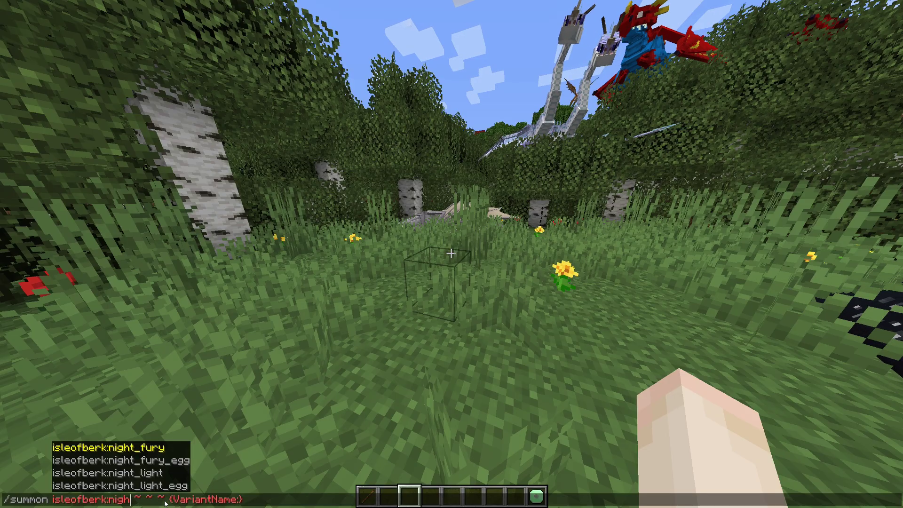
key(BackSpace)
key(BackSpace)
key(BackSpace)
key(BackSpace)
text(mon)
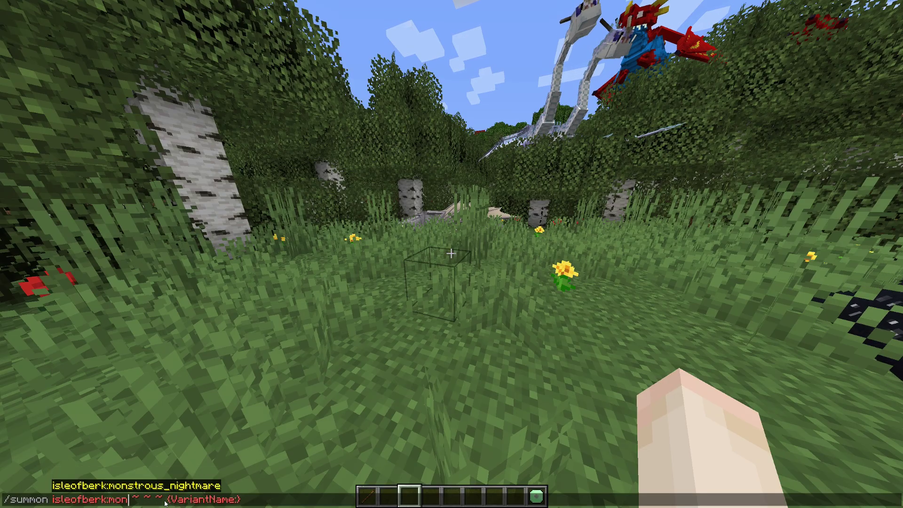
key(Tab)
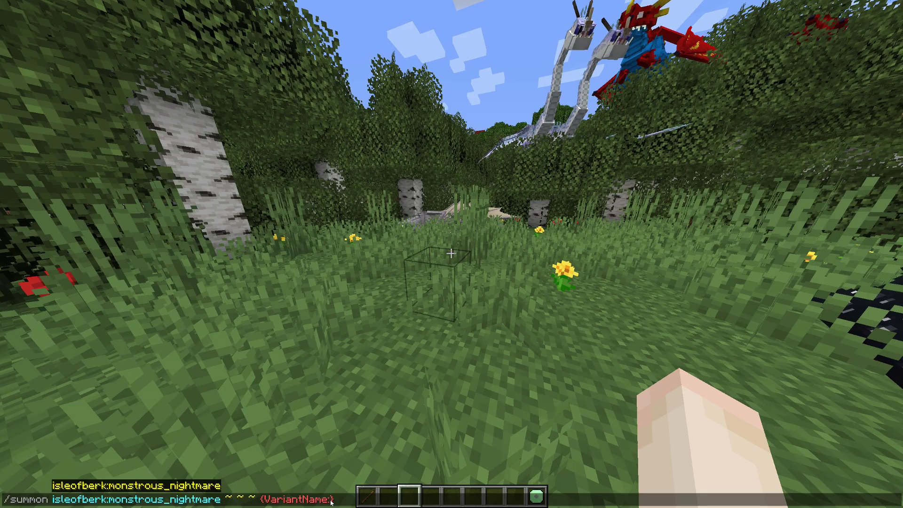
Set the variant to basenightmare and run the summon command
click(360, 500)
text(nightm)
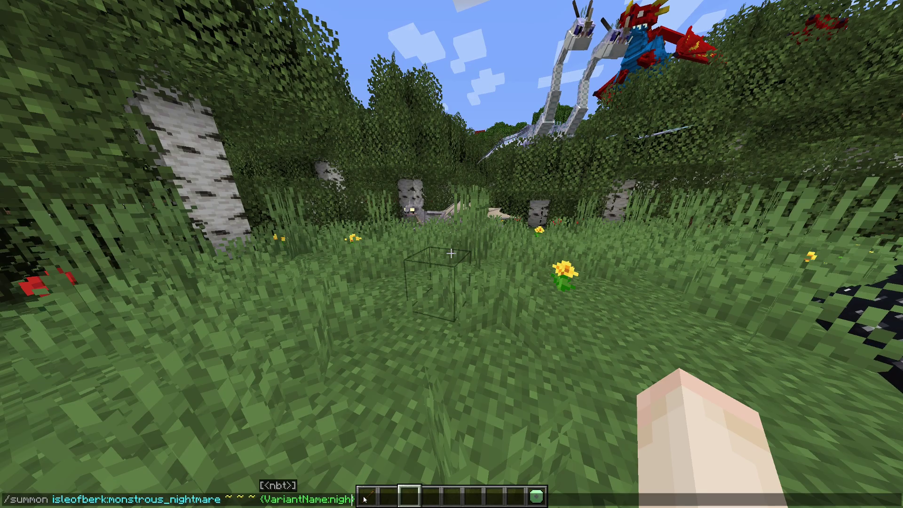
text(are)
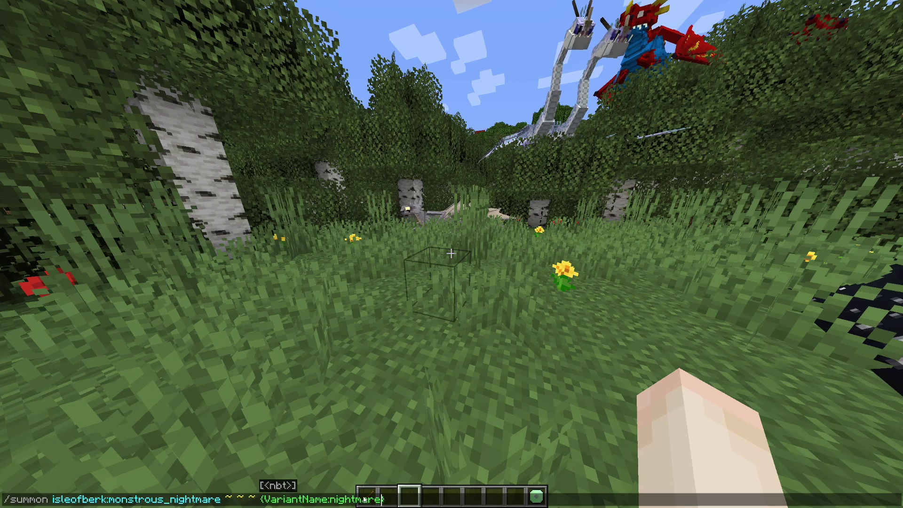
key(BackSpace)
key(BackSpace)
key(BackSpace)
key(BackSpace)
key(BackSpace)
key(BackSpace)
key(BackSpace)
key(BackSpace)
key(BackSpace)
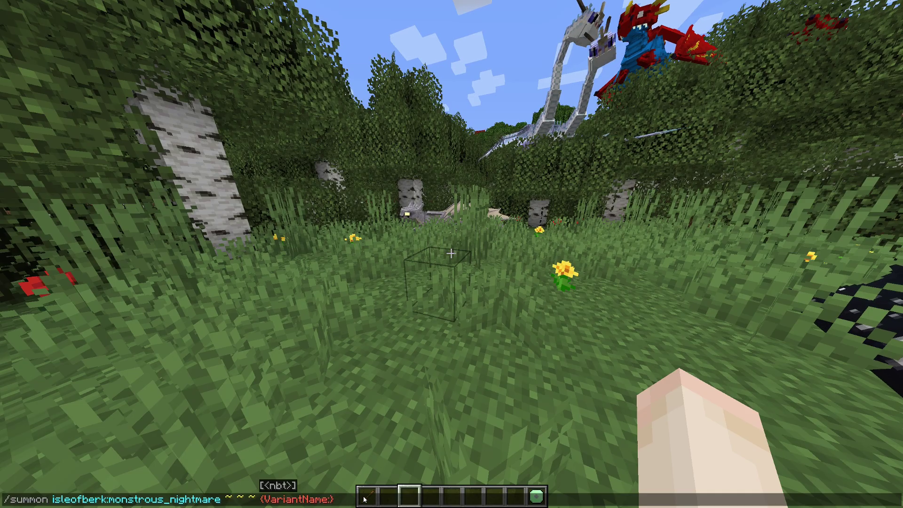
text(basen)
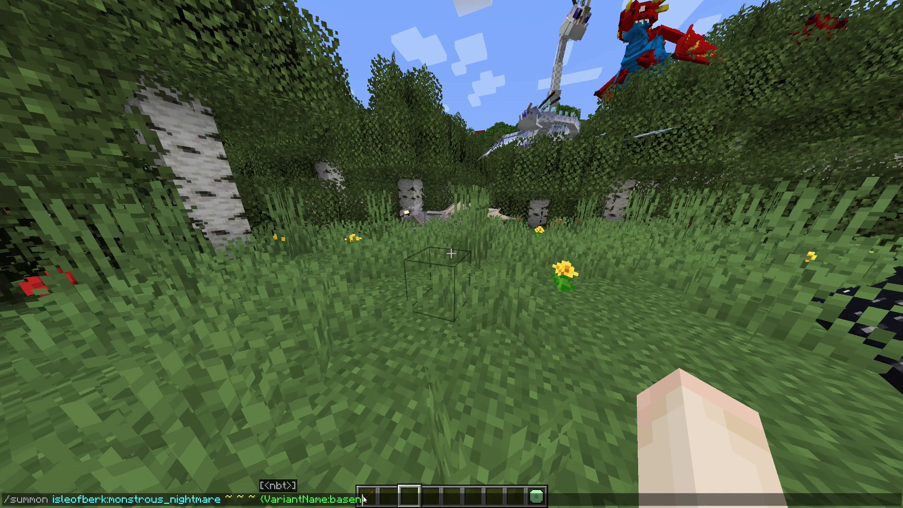
text(ightmare})
key(Return)
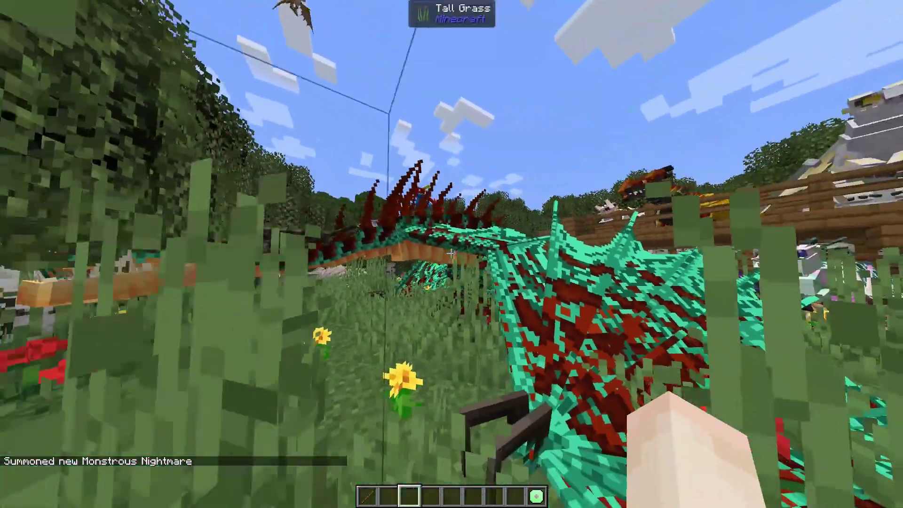
Fly the Monstrous Nightmare above the forest, then dismount and make it sit
scroll(451, 254, up, 1)
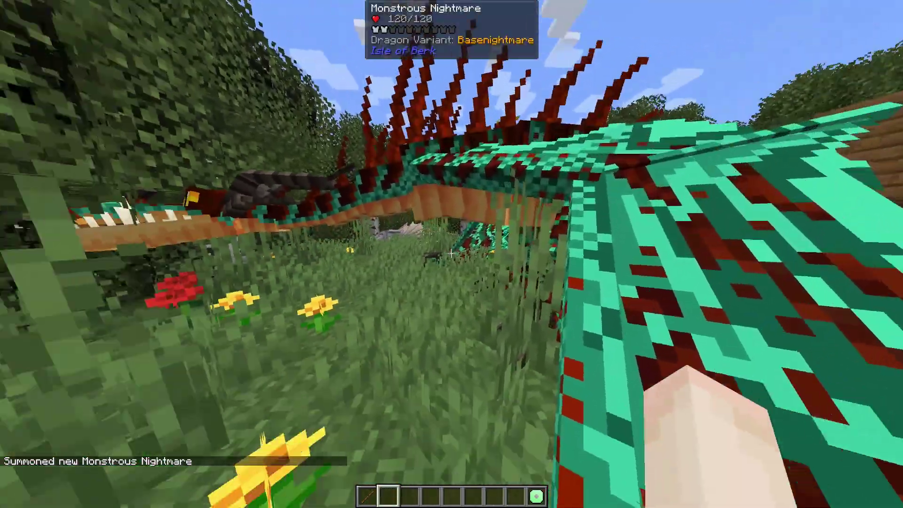
right_click(451, 254)
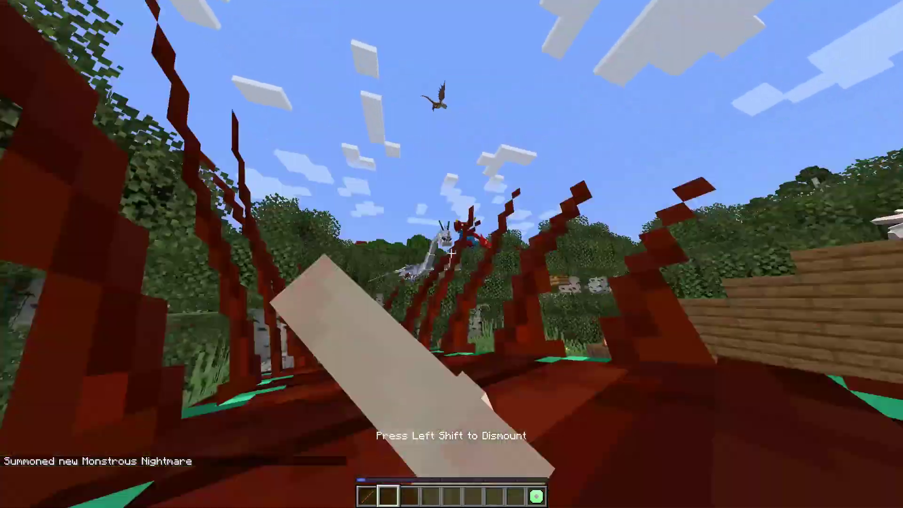
key(space)
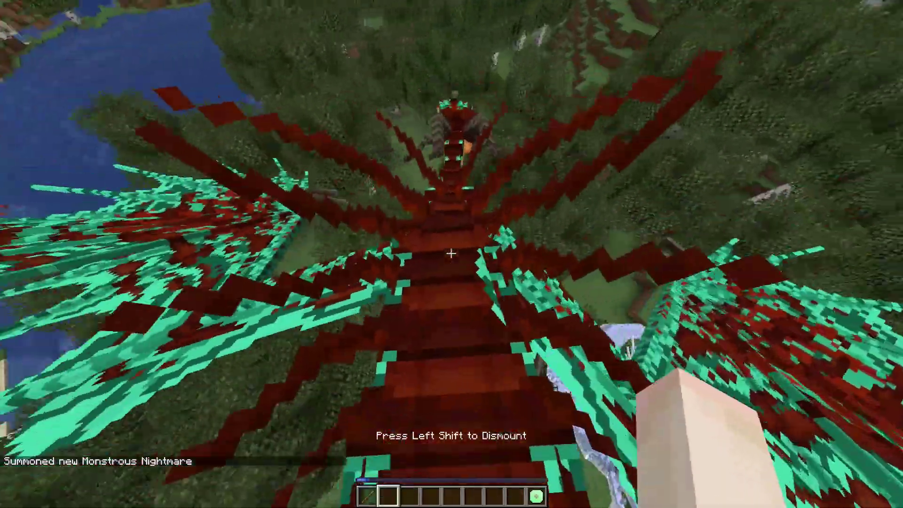
scroll(451, 254, up, 1)
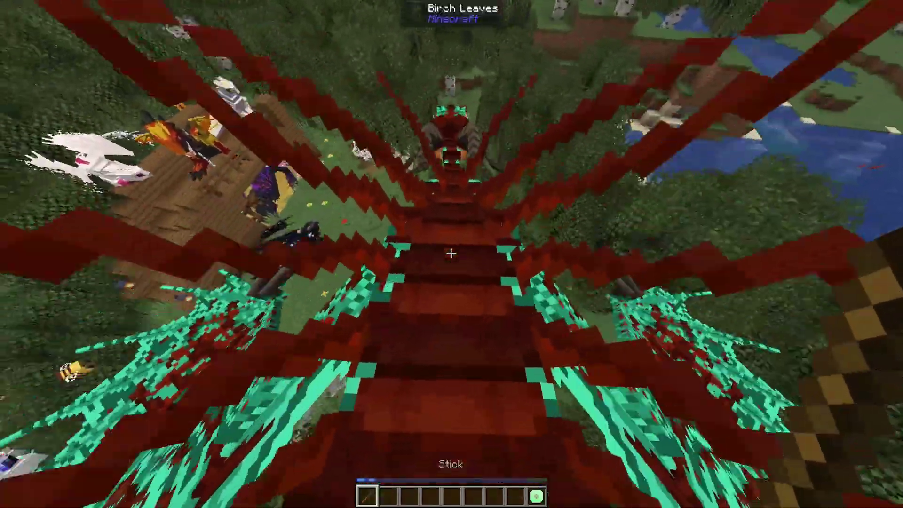
key(shift)
right_click(451, 253)
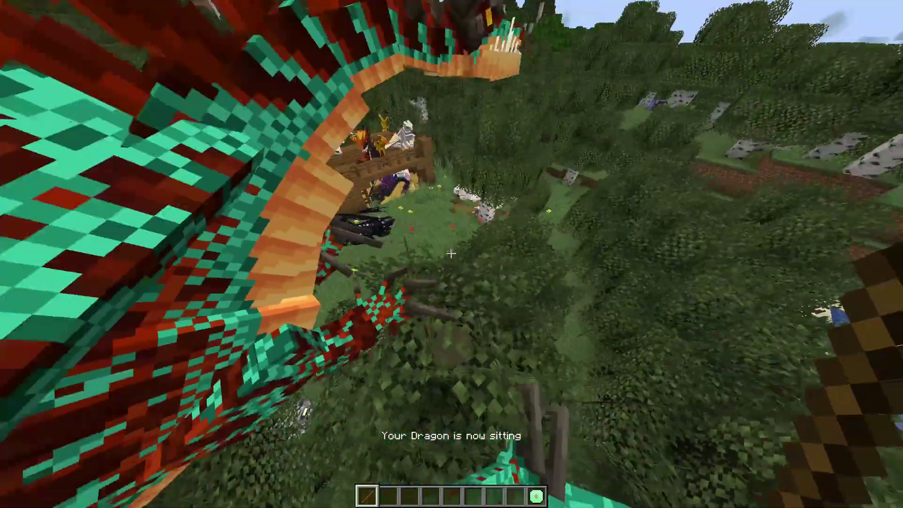
scroll(451, 254, down, 1)
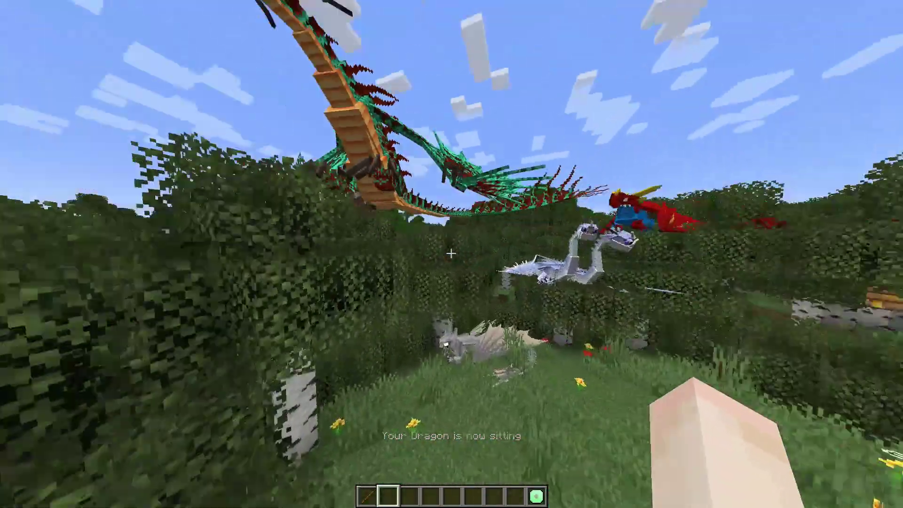
key(t)
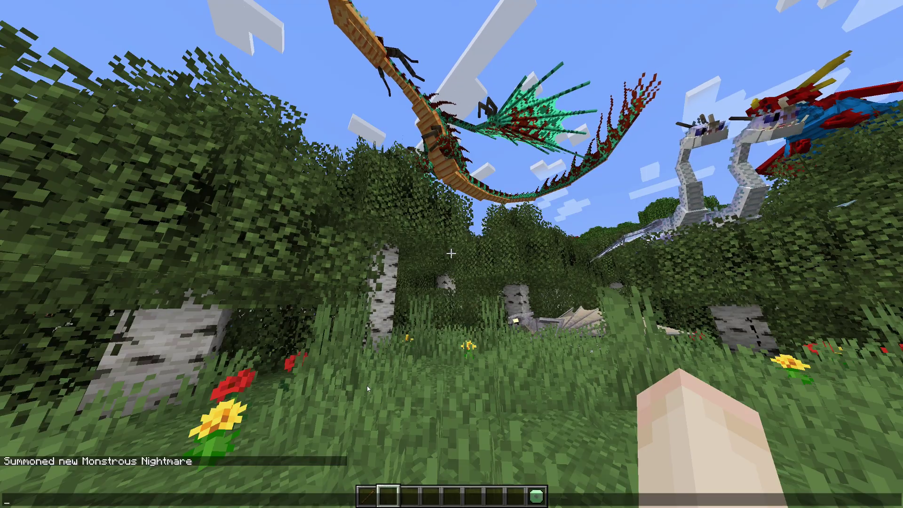
Edit the summon command to light_fury with VariantName sunburst and run it
text(/summon isleofberk:night_fury ~ ~ ~ {VariantName:})
click(275, 501)
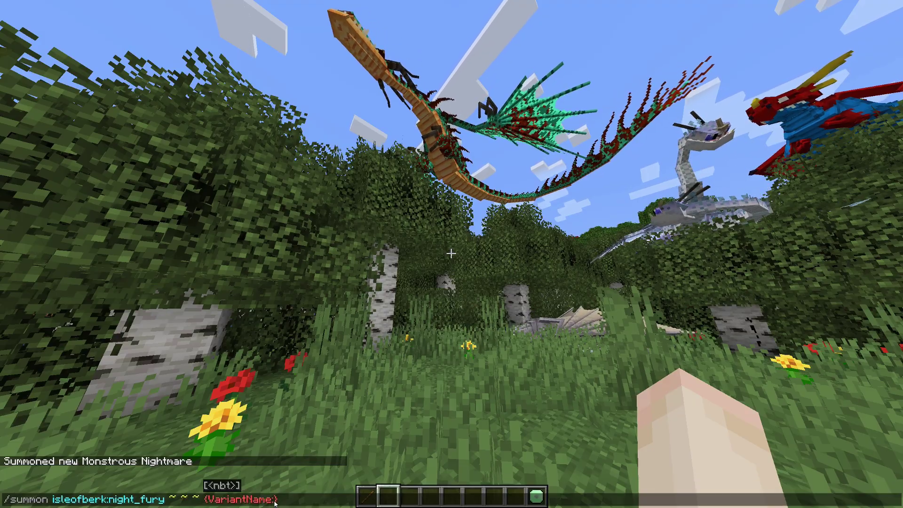
text(sunburst)
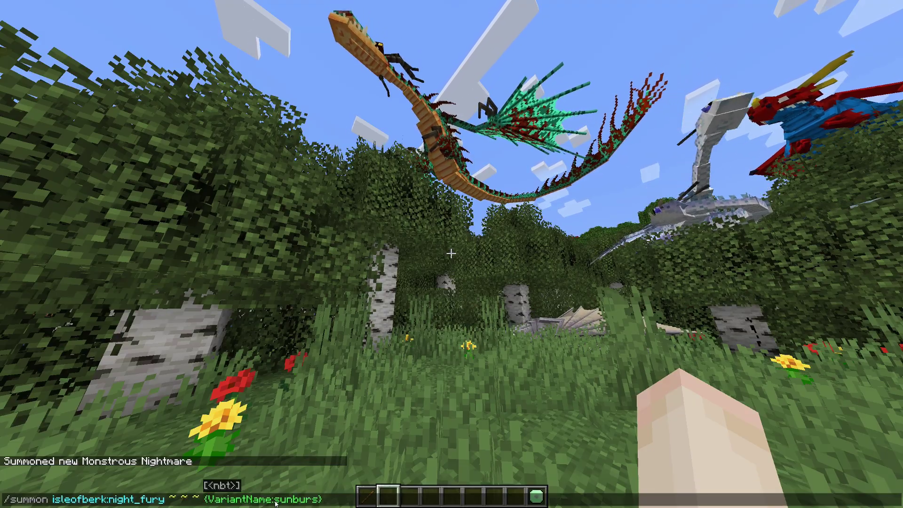
click(137, 500)
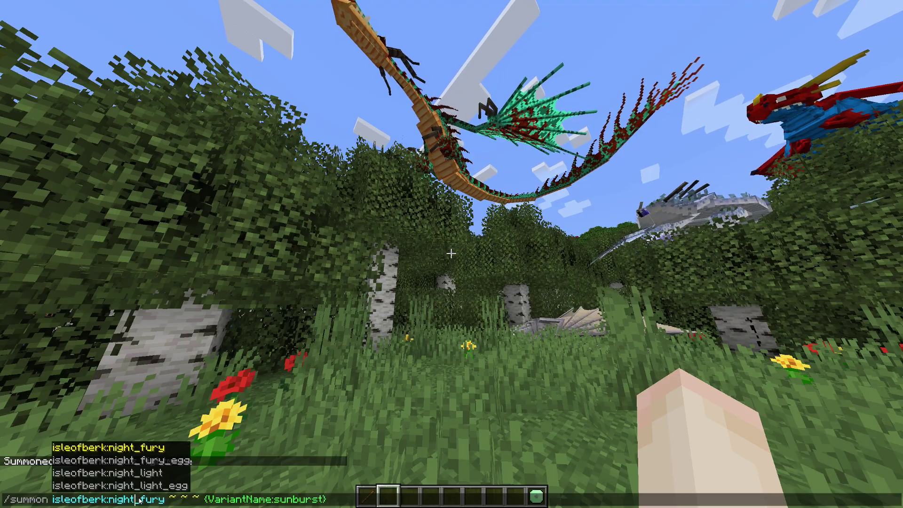
key(BackSpace)
key(BackSpace)
key(BackSpace)
key(BackSpace)
key(BackSpace)
text(light)
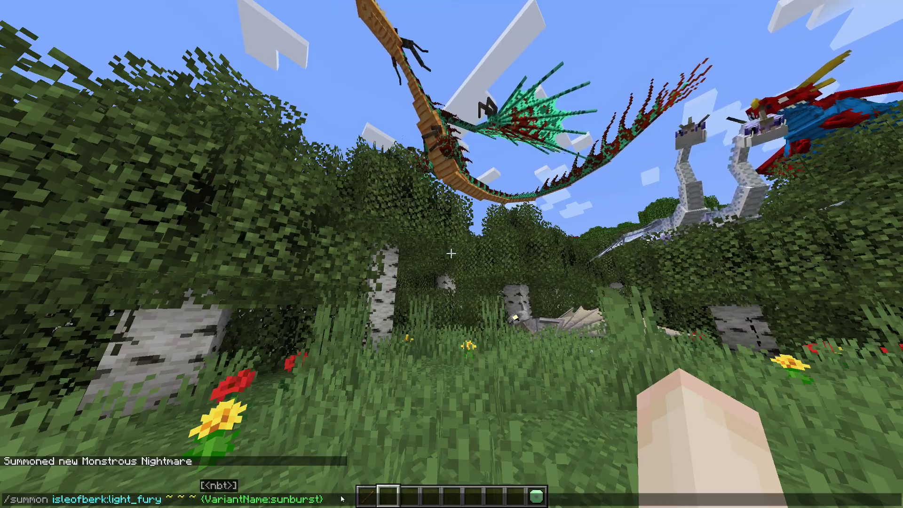
key(Return)
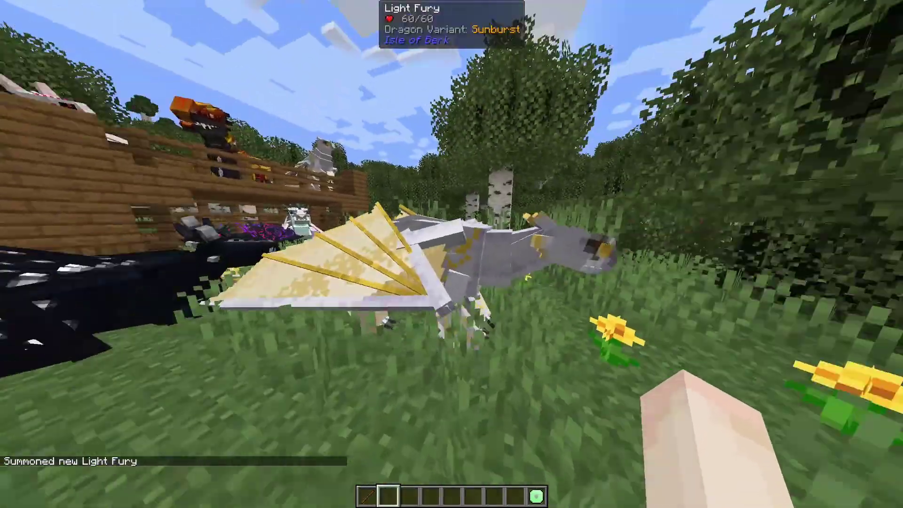
Ride the Light Fury briefly, then dismount and order it to sit
right_click(452, 253)
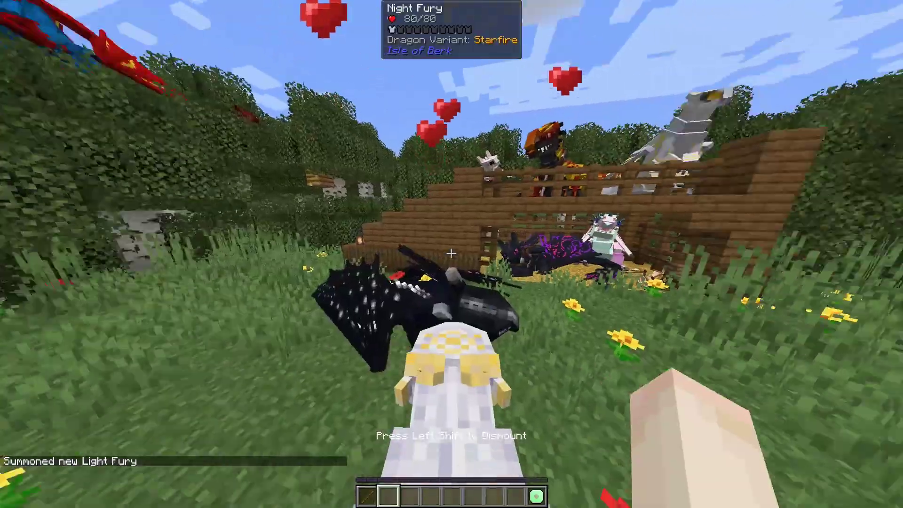
key(space)
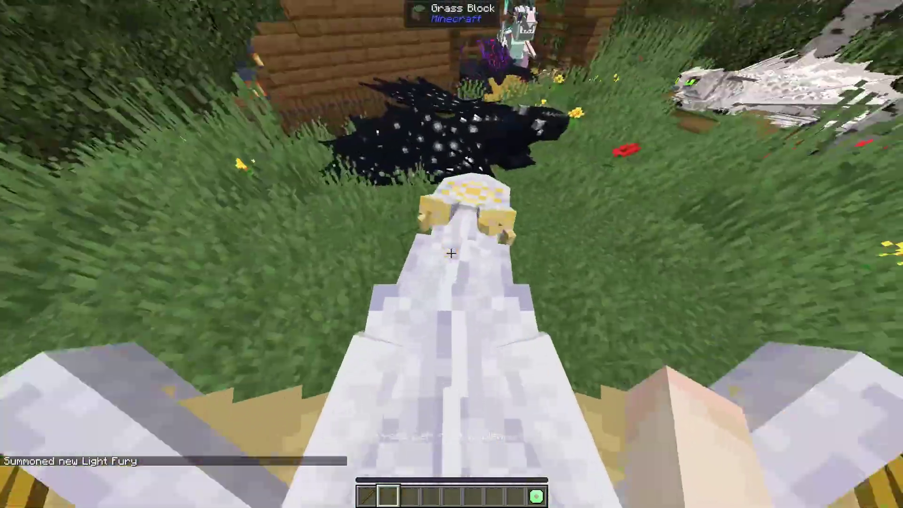
key(shift)
scroll(451, 254, up, 1)
right_click(451, 254)
scroll(451, 254, down, 1)
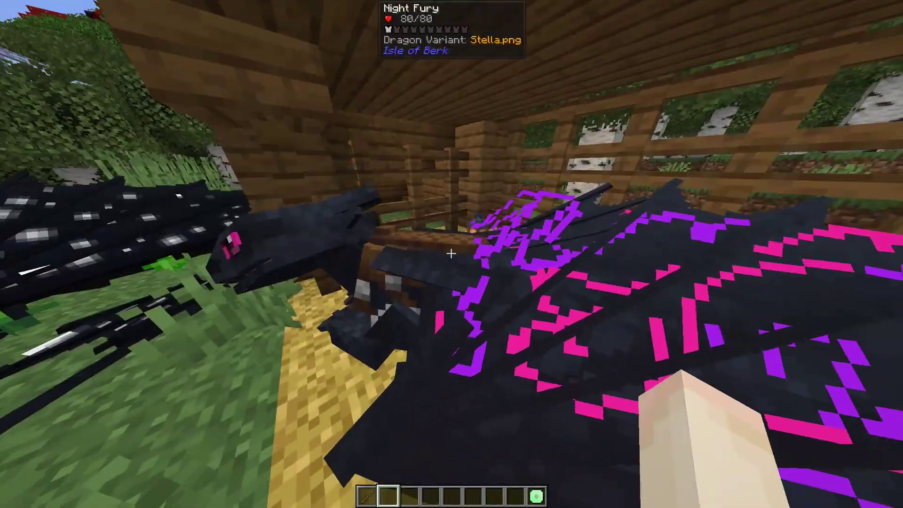
Ride the Stella.png Night Fury in back and front third-person views, then dismount and sit it
right_click(451, 253)
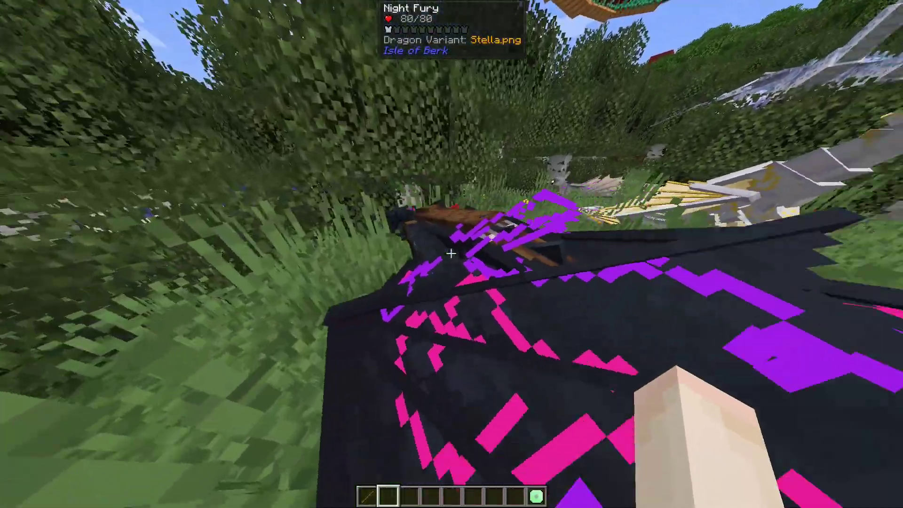
right_click(451, 254)
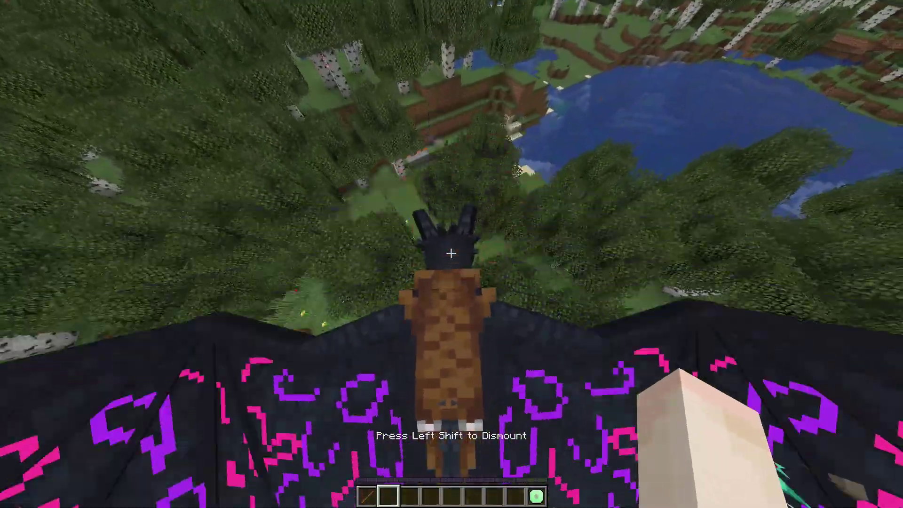
key(F5)
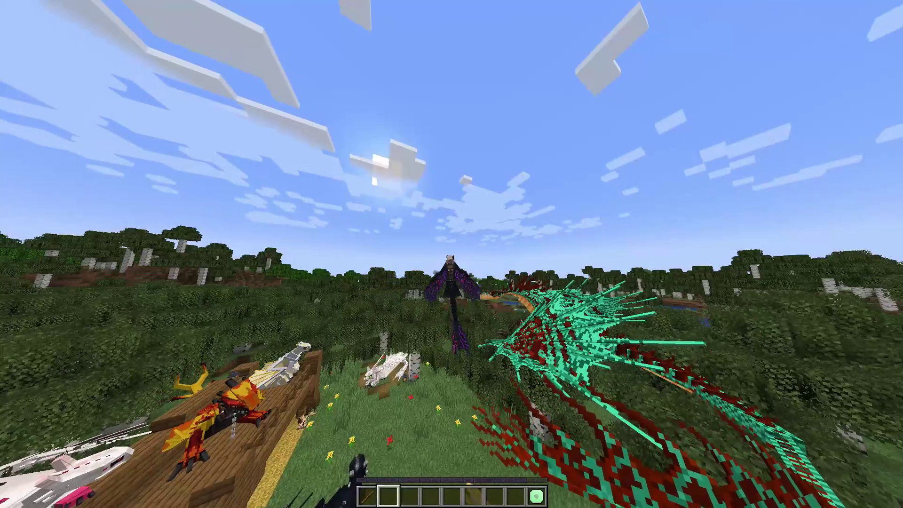
key(F5)
key(F5)
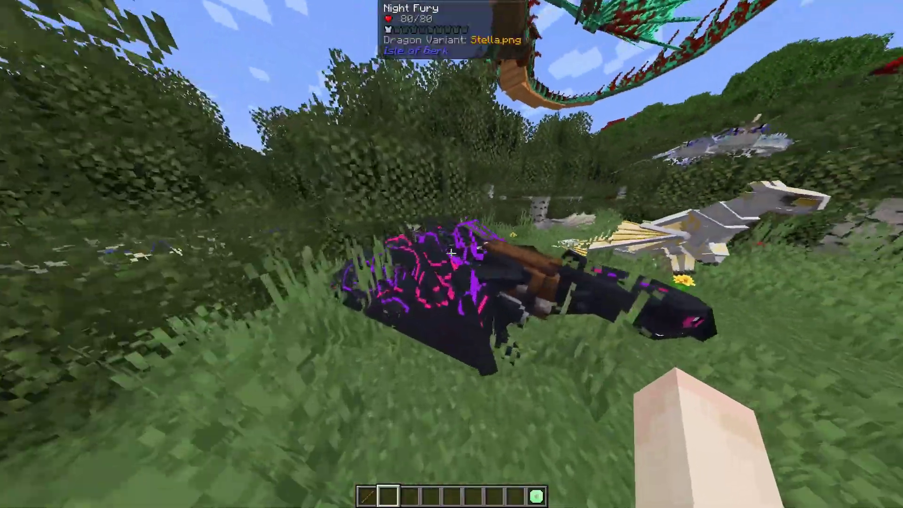
key(1)
right_click(451, 254)
key(2)
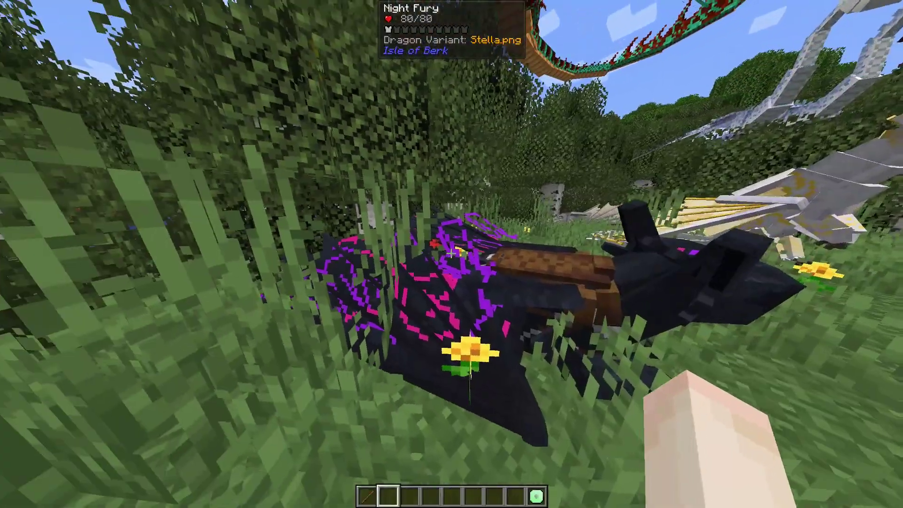
key(w)
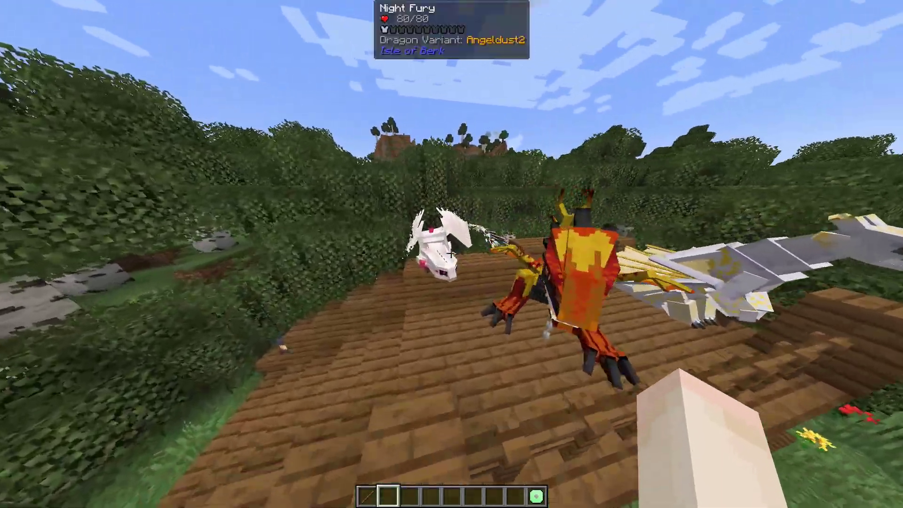
Walk past the Light Fury and over the stable roof to target the white Bigcat Night Fury
key(w)
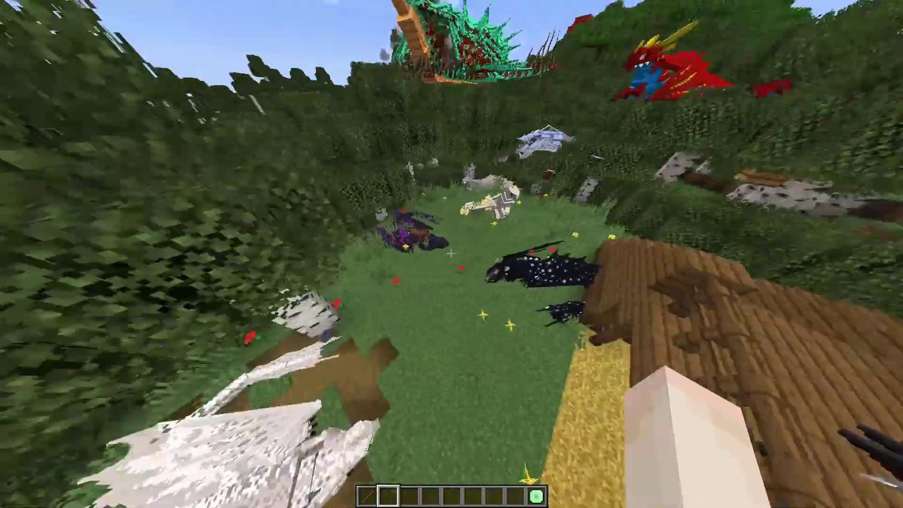
key(w)
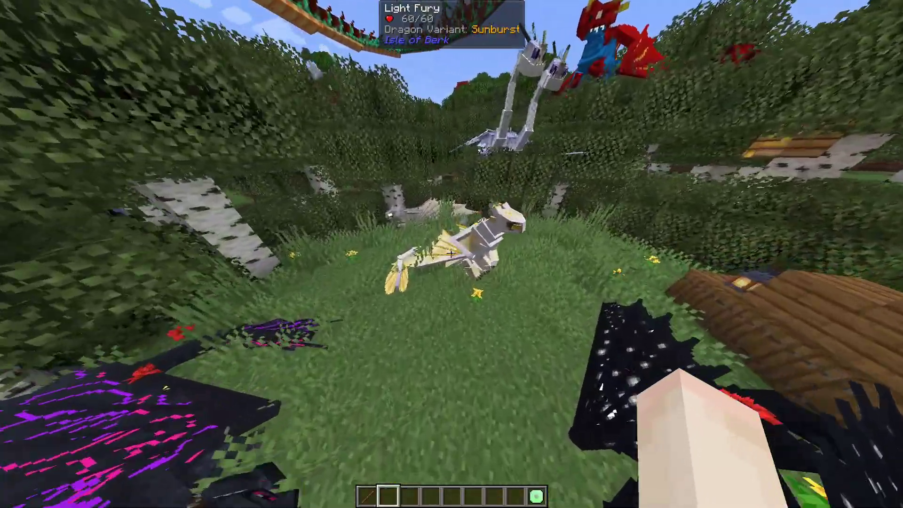
key(w)
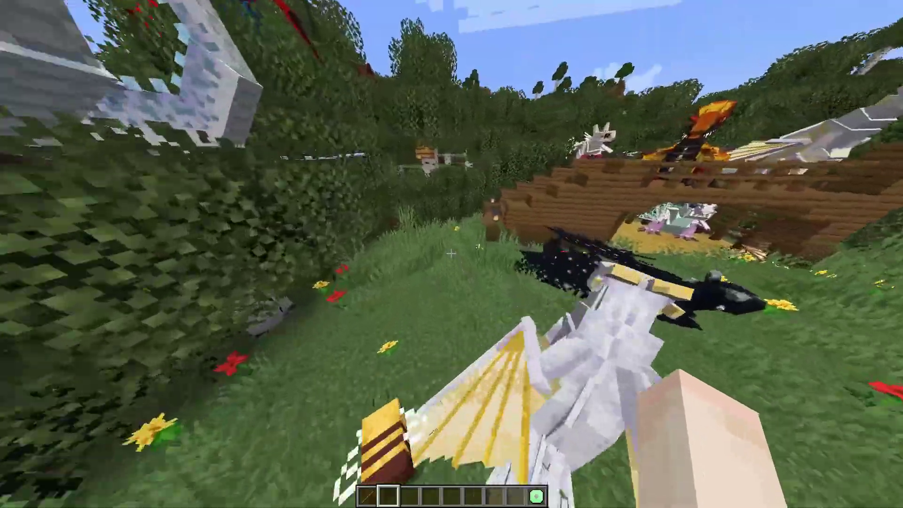
key(w)
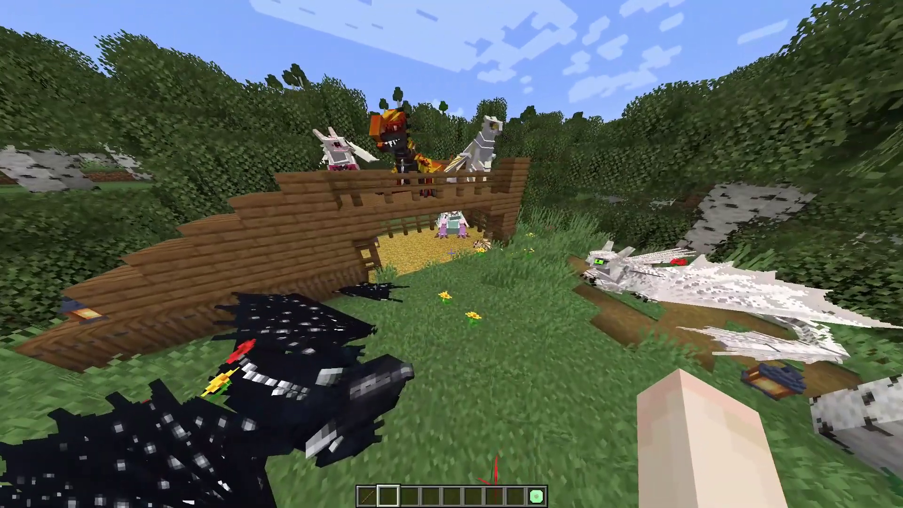
key(w)
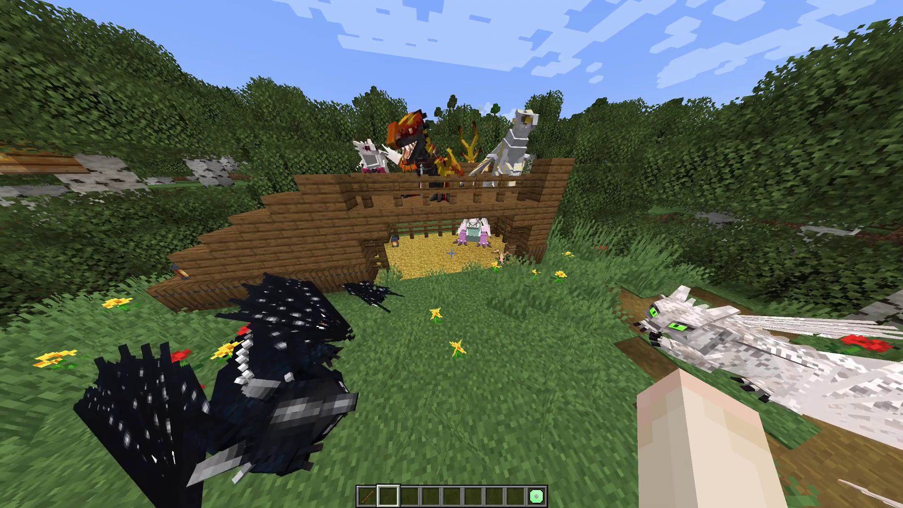
key(w)
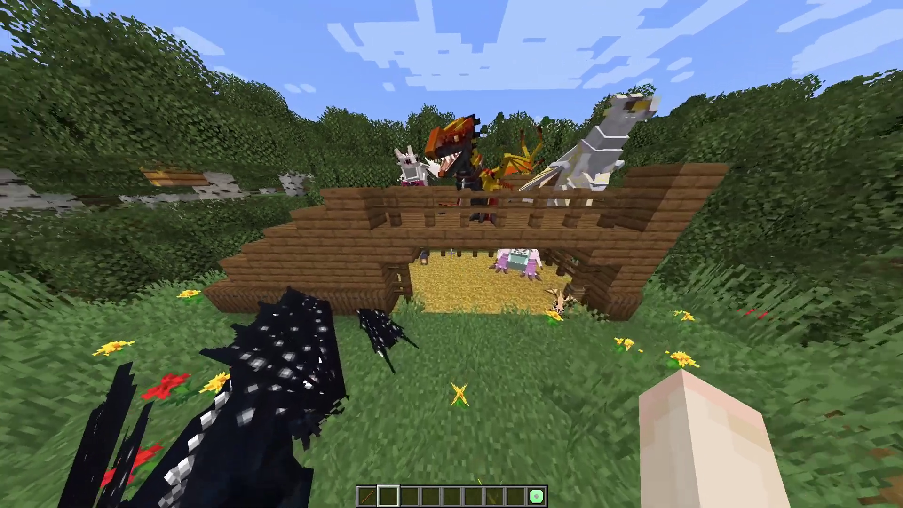
key(space)
key(w)
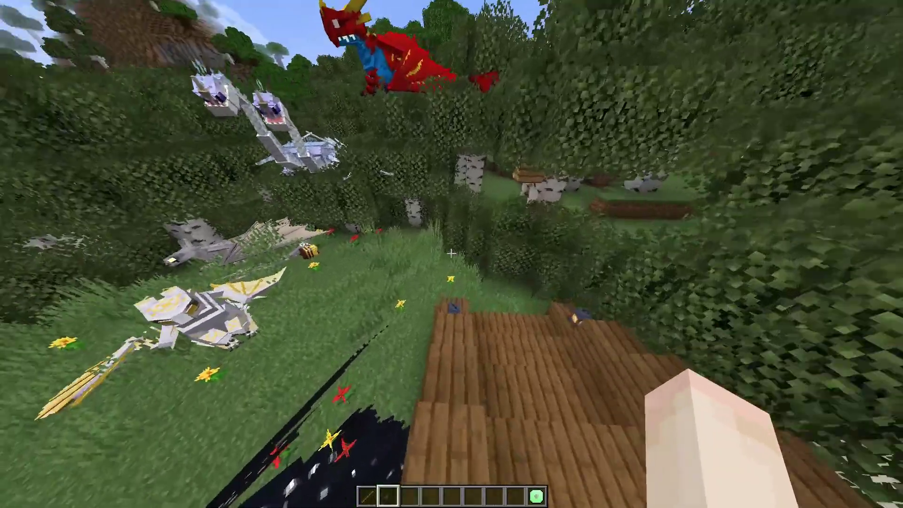
key(w)
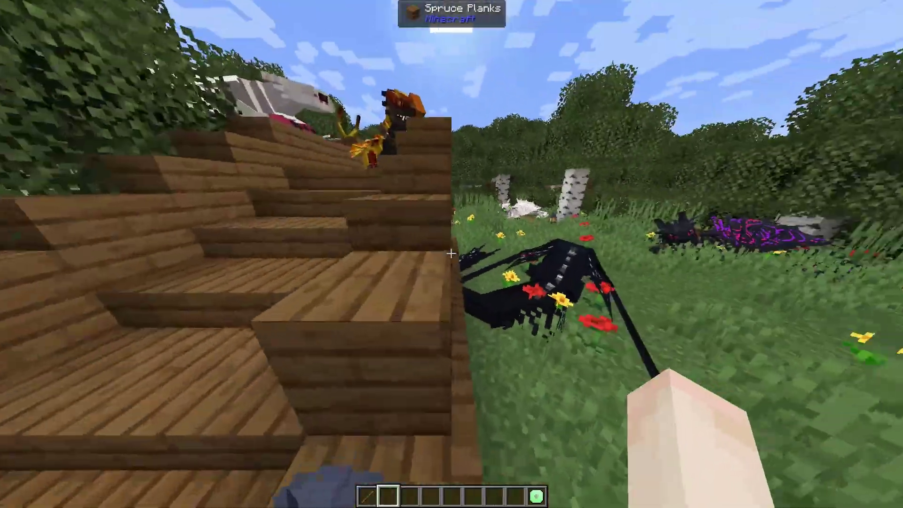
key(w)
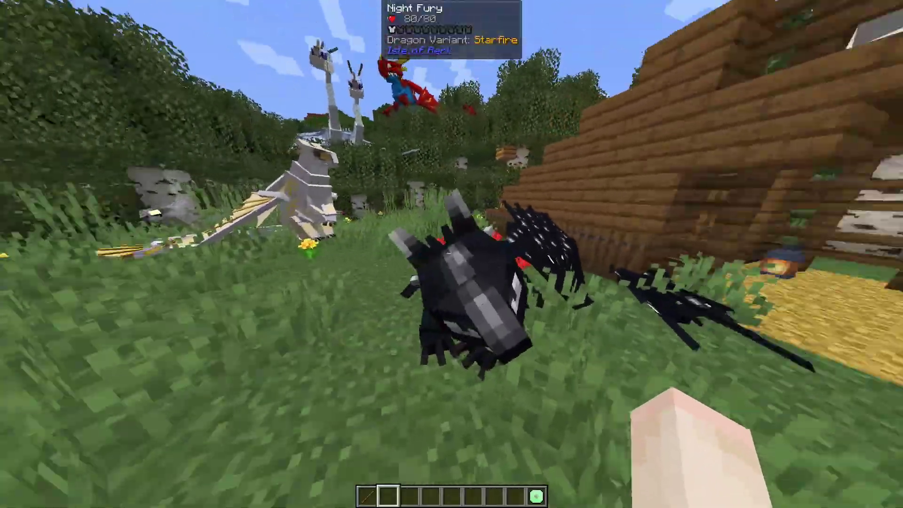
key(w)
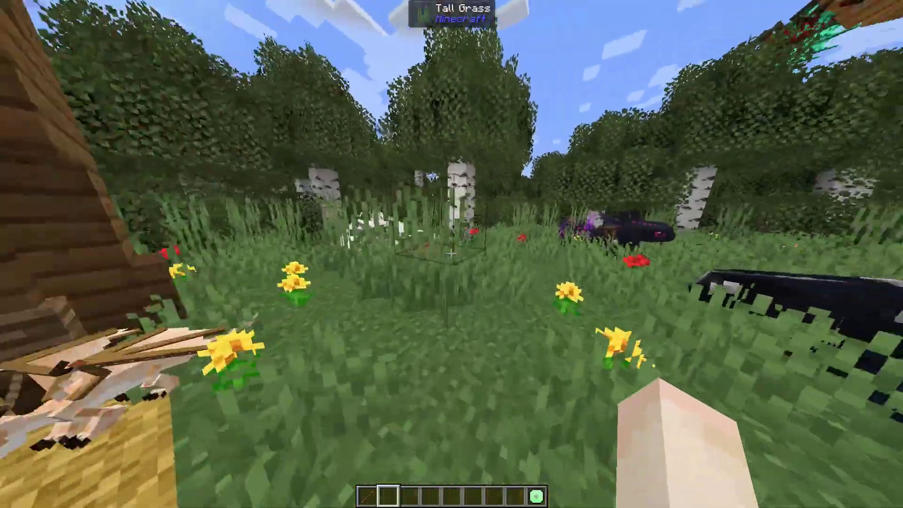
key(w)
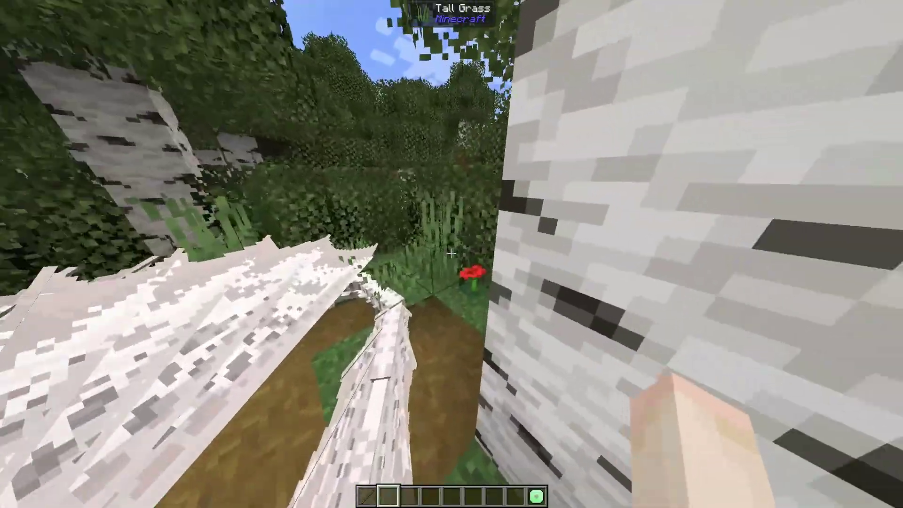
key(s)
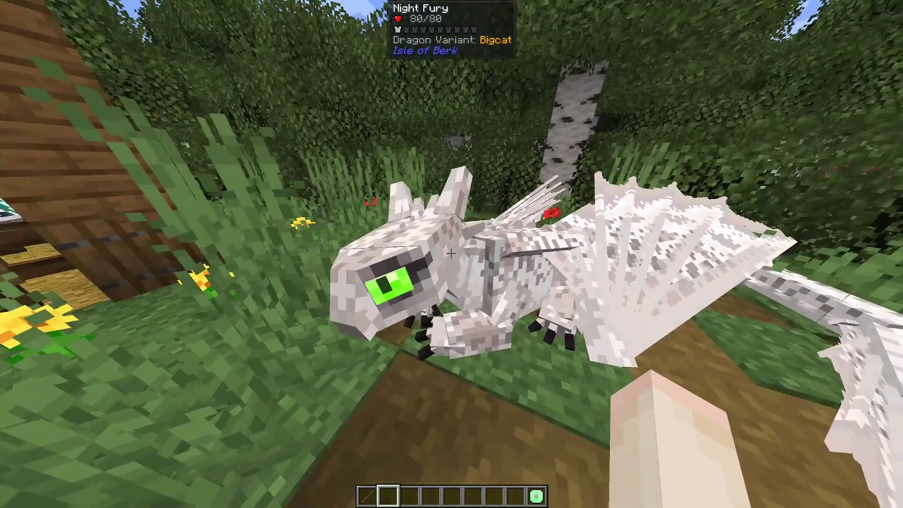
Run /time set night, walk into the wooden stable, and pause the game
text(t/time)
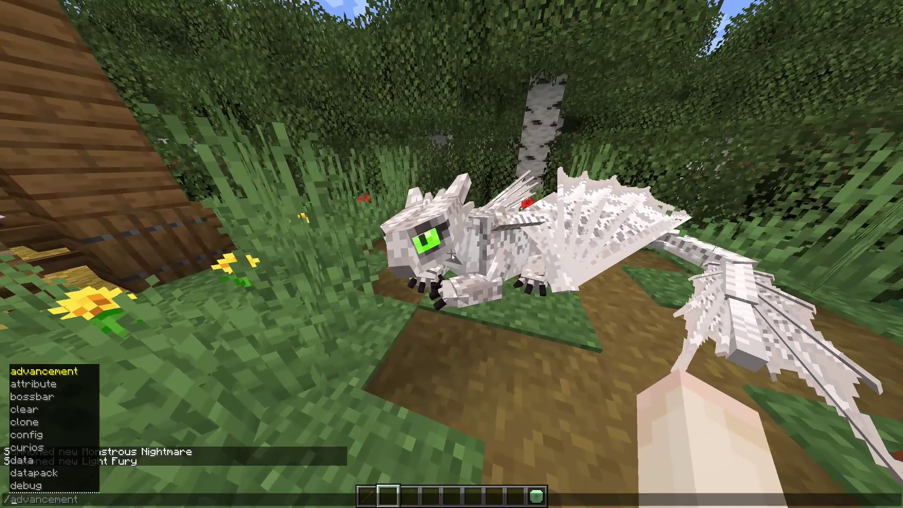
text( set)
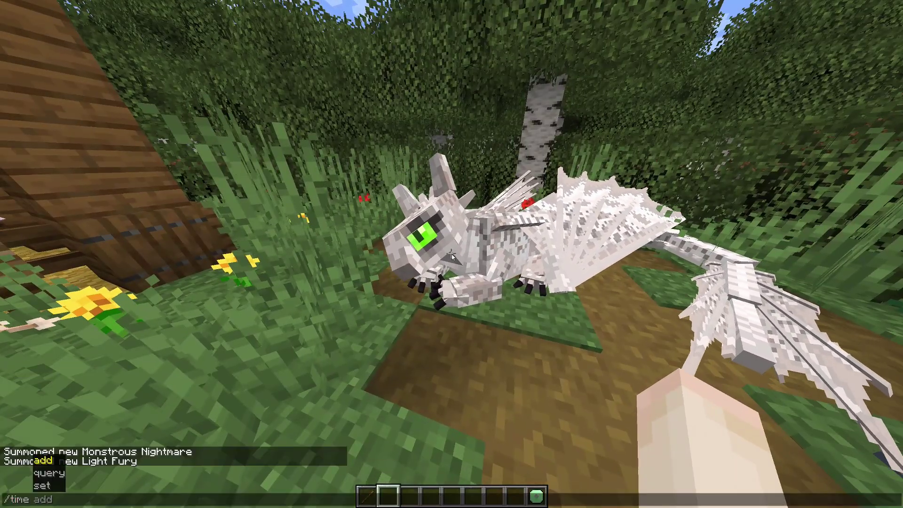
text( nigt)
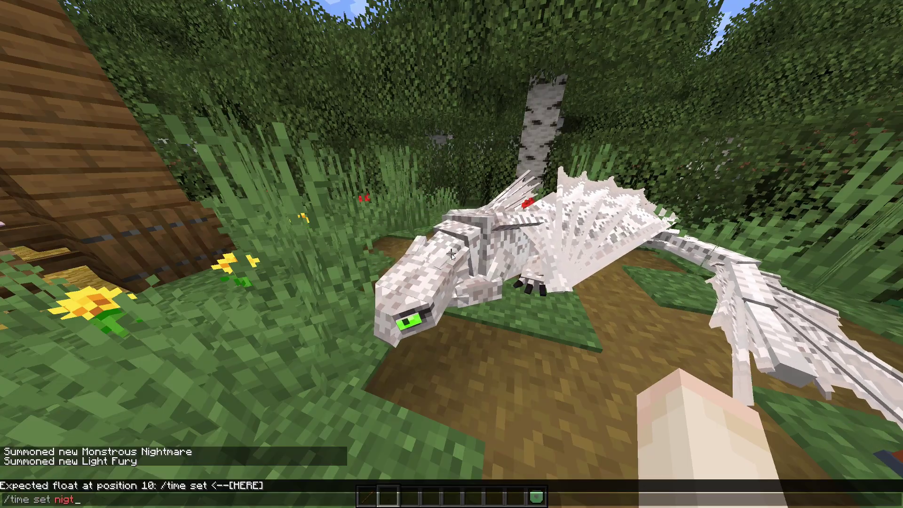
key(Return)
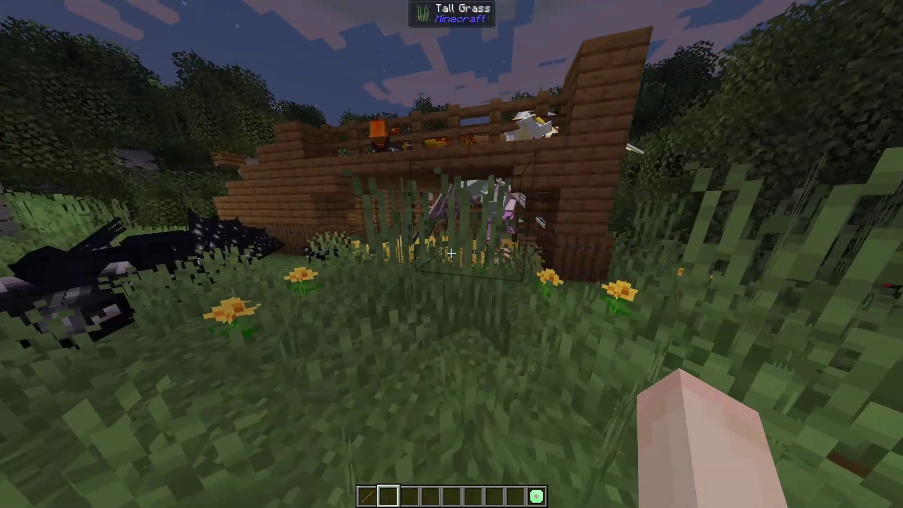
key(w)
key(Escape)
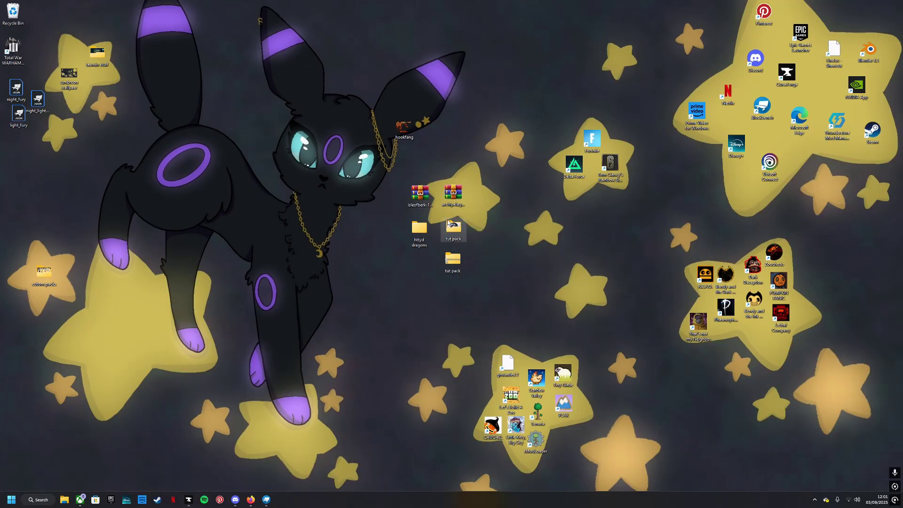
Open cutom packs > Base pack > assets to look, then close it
double_click(48, 275)
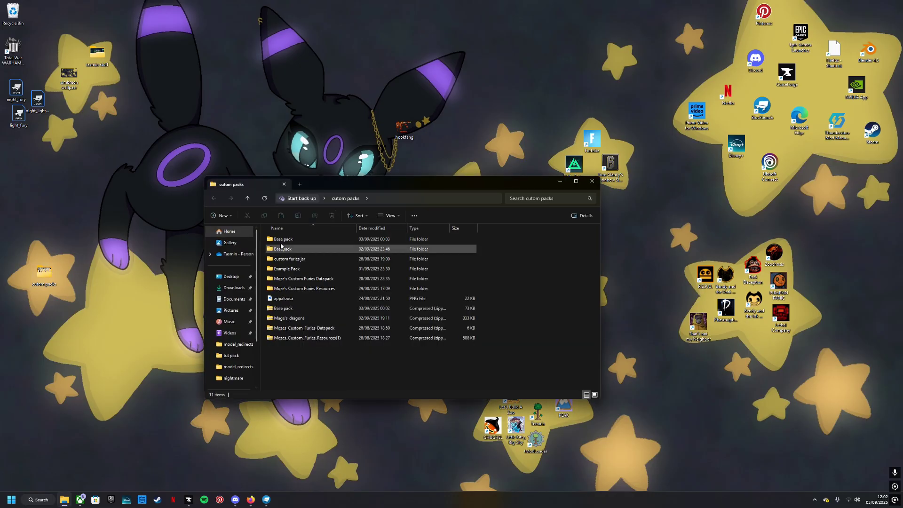
double_click(283, 240)
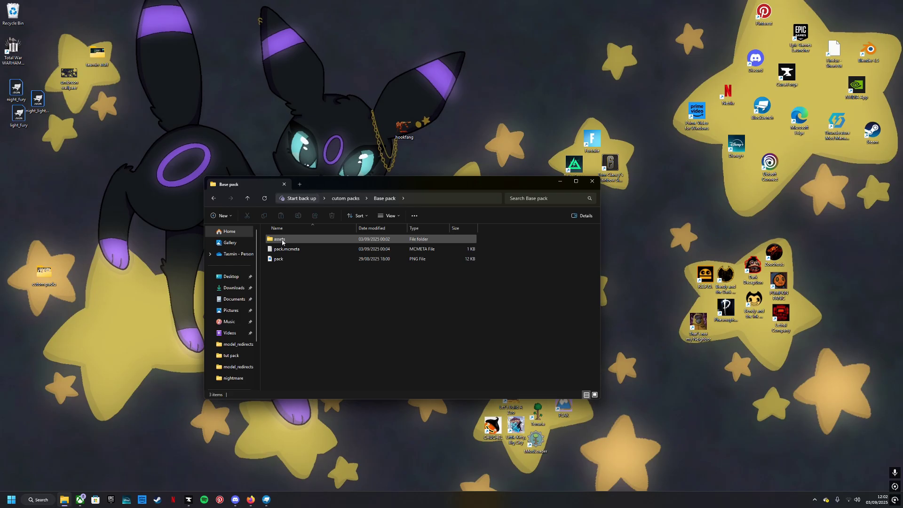
double_click(282, 240)
click(592, 181)
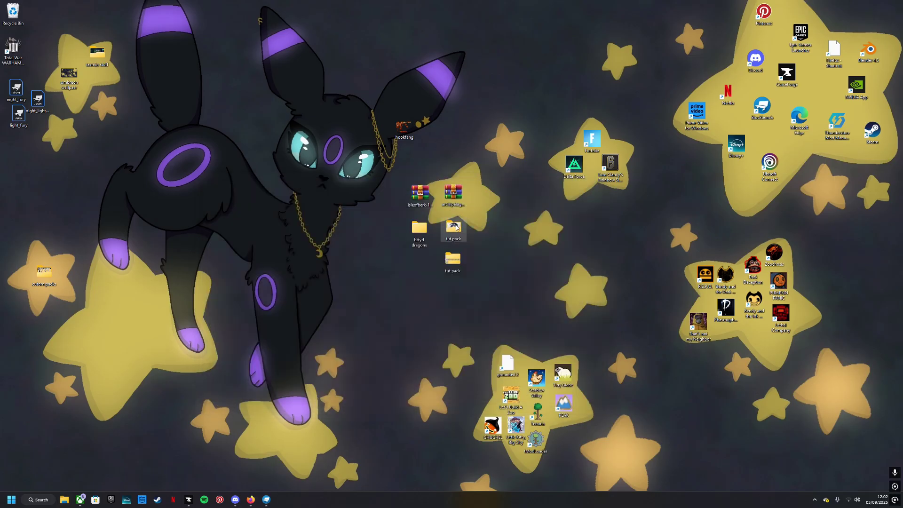
Navigate tut pack > assets > isleofberk > textures > dragons > deadly_nadder
double_click(454, 228)
double_click(297, 238)
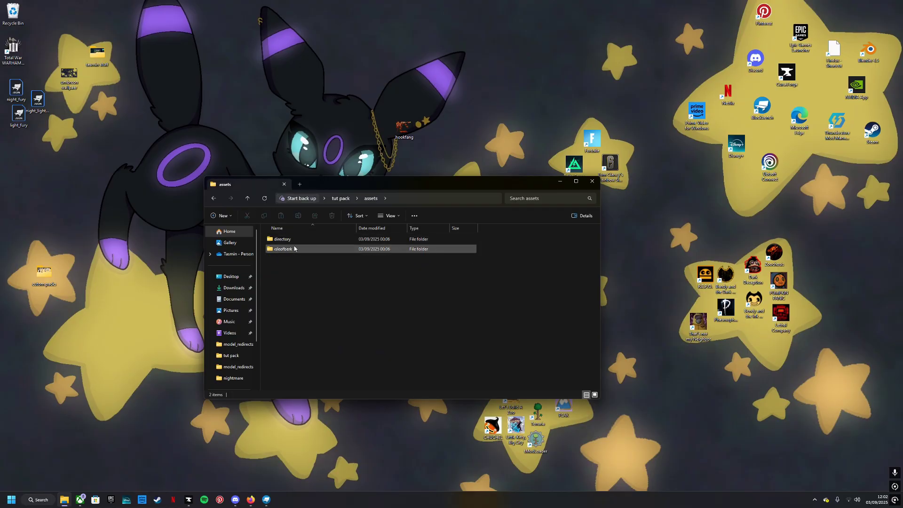
double_click(294, 249)
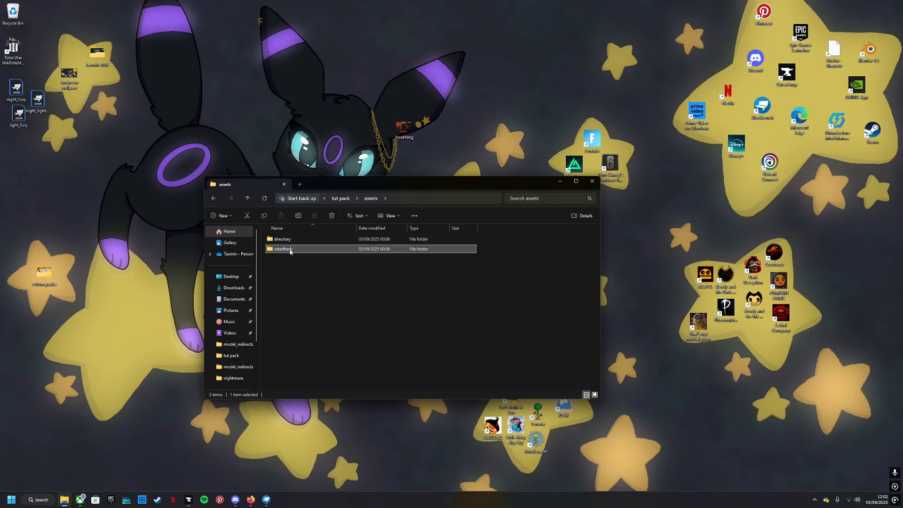
double_click(290, 241)
double_click(289, 241)
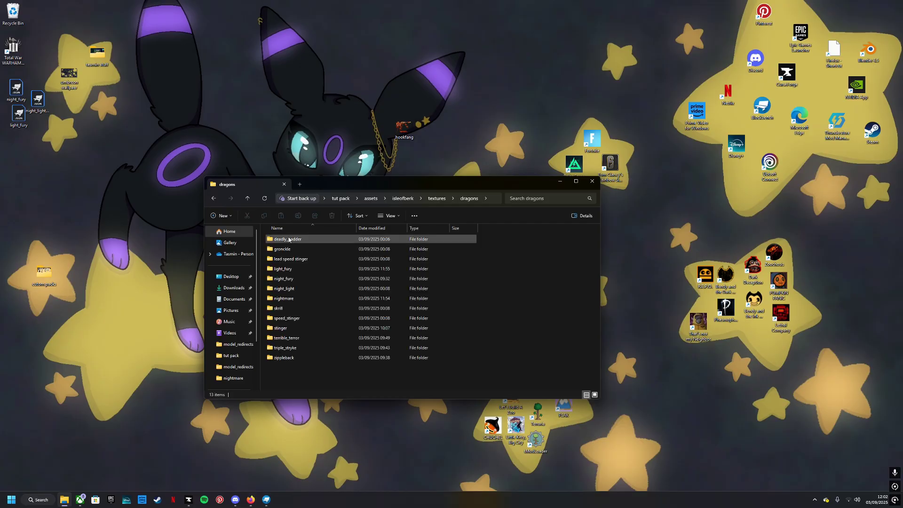
double_click(288, 241)
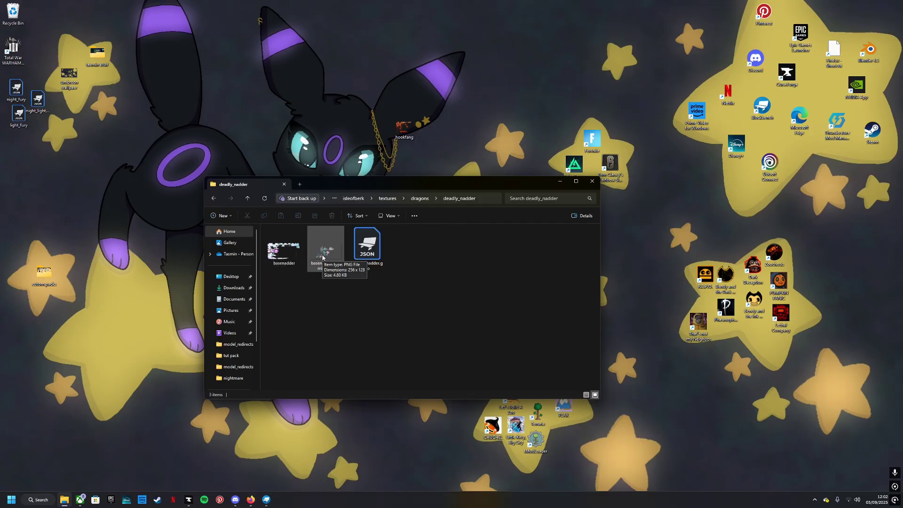
Open deadly_nadder.geo.json in a new Blockbench tab and orbit to a top-down view
click(266, 500)
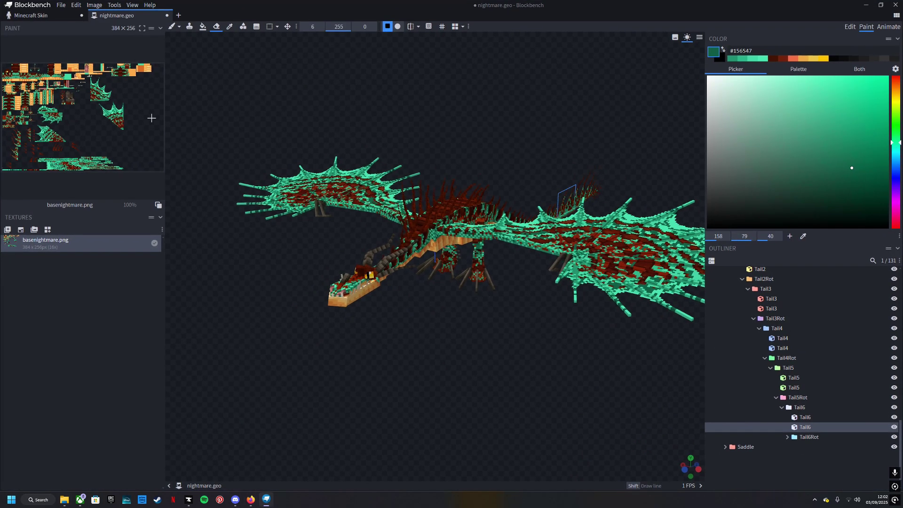
click(178, 15)
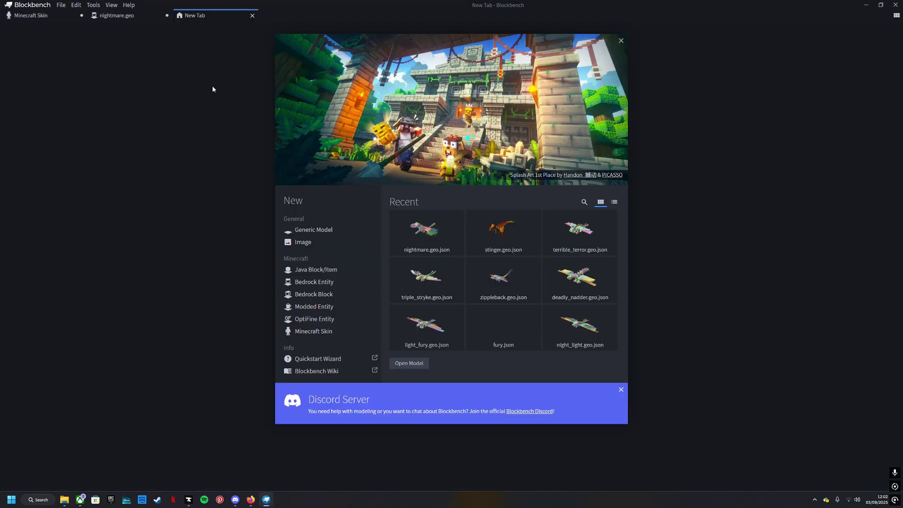
click(577, 278)
scroll(323, 315, down, 3)
drag(323, 314, 317, 304)
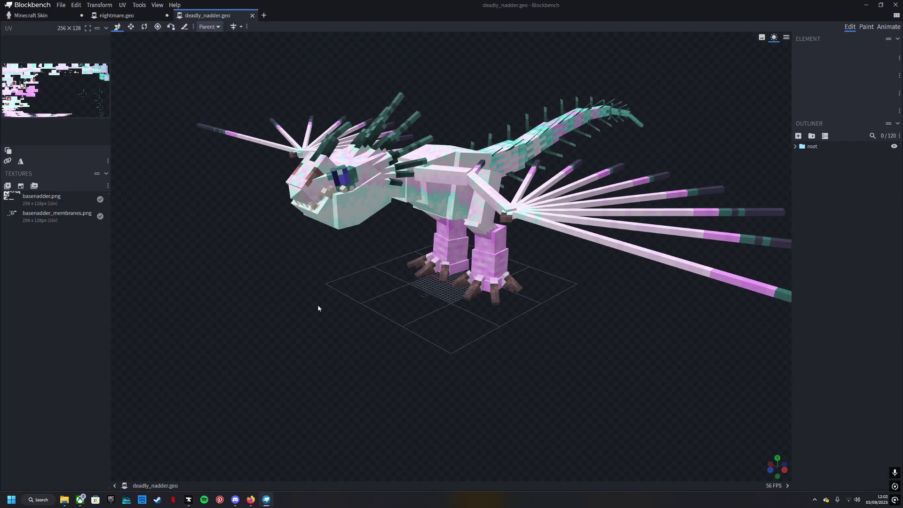
scroll(329, 367, up, 2)
drag(335, 355, 414, 406)
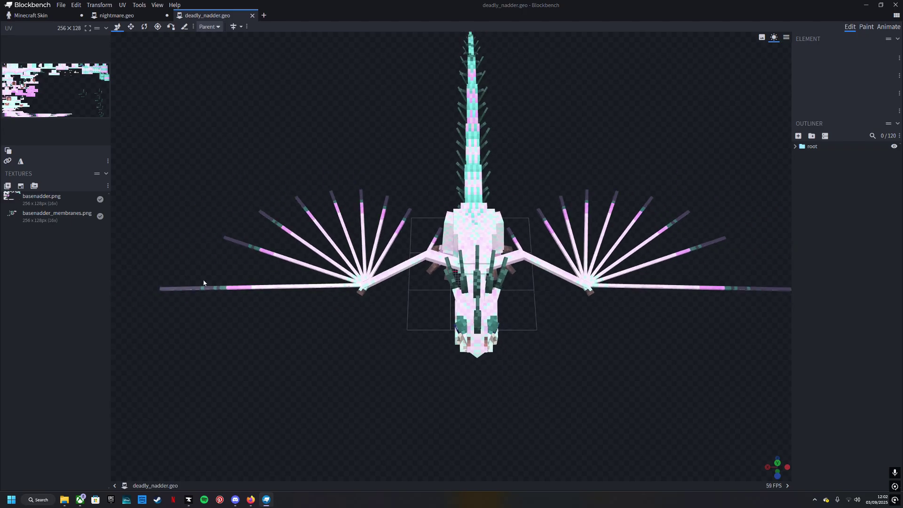
Compare the basenadder_membranes.png and basenadder.png textures on the model, then minimise Blockbench
click(53, 220)
mouse_move(413, 369)
mouse_down()
mouse_move(383, 343)
mouse_move(338, 261)
mouse_move(385, 217)
mouse_move(466, 309)
mouse_move(409, 368)
mouse_up()
click(43, 198)
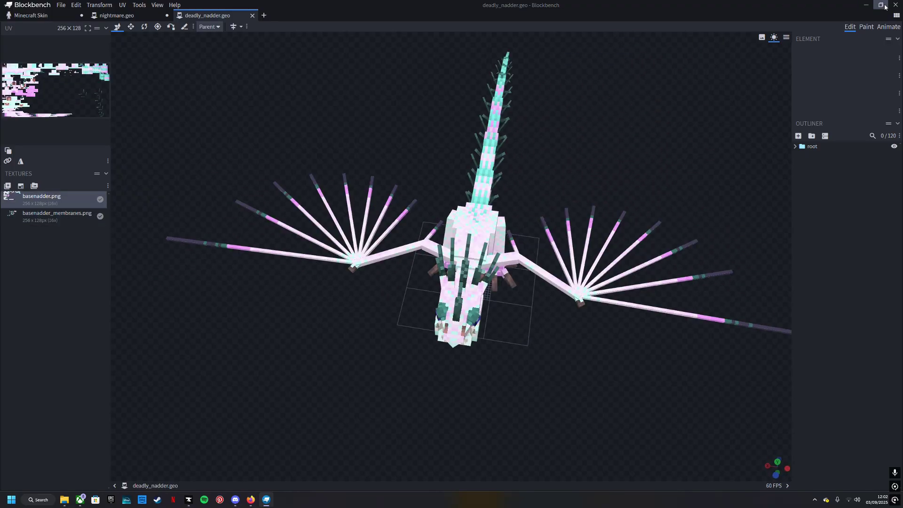
click(865, 5)
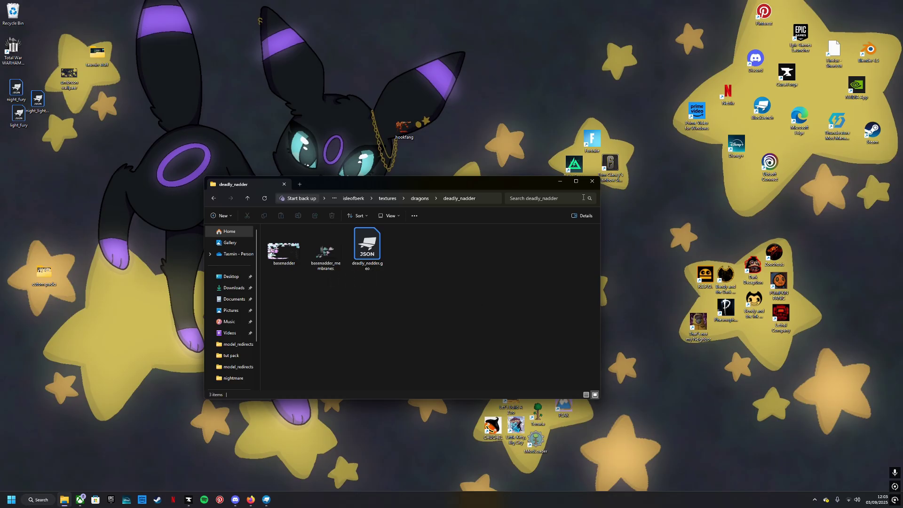
Close the deadly_nadder Explorer window
click(592, 181)
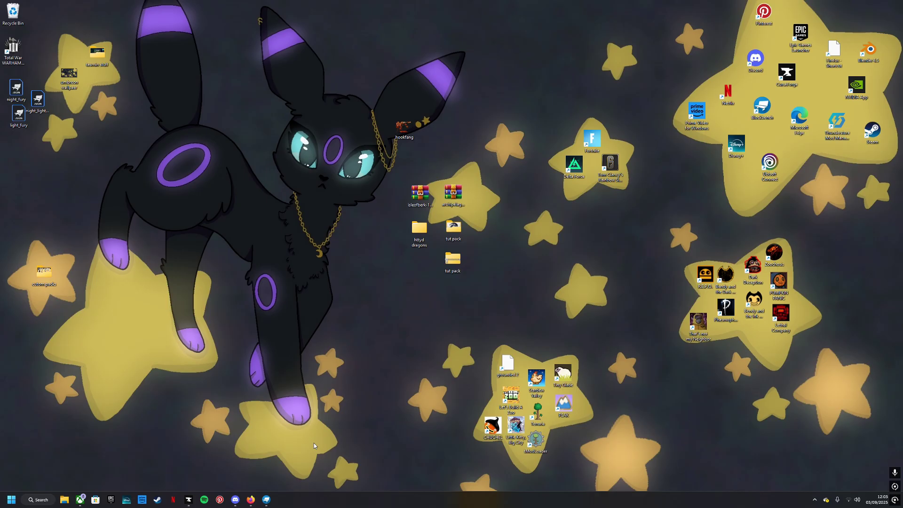
mouse_move(260, 504)
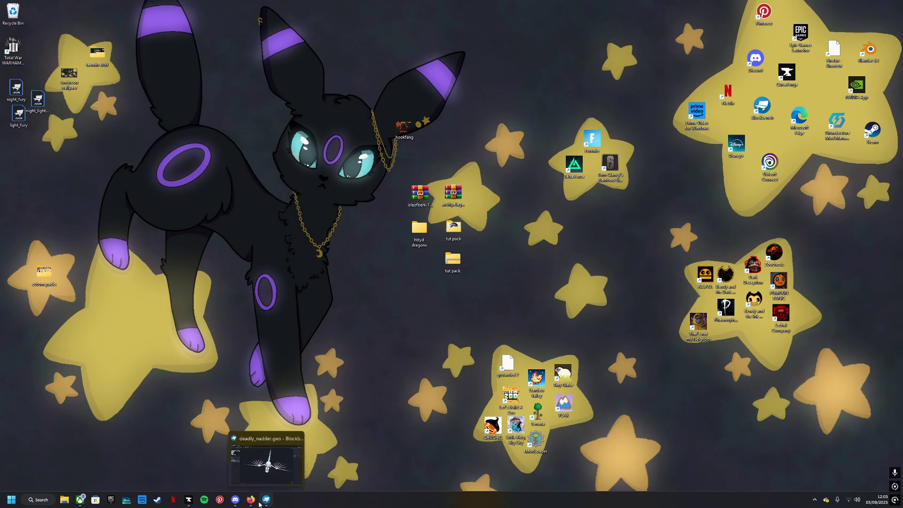